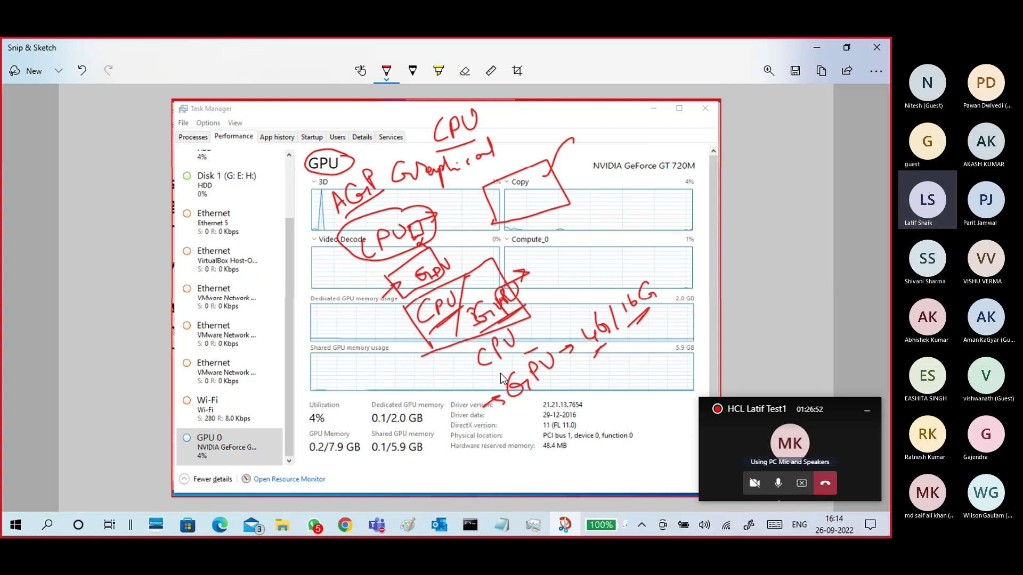
Underline the handwritten CPU and GPU labels on the snip and sketch a small box with an arrow beside them
left_click_drag(510, 397, 575, 369)
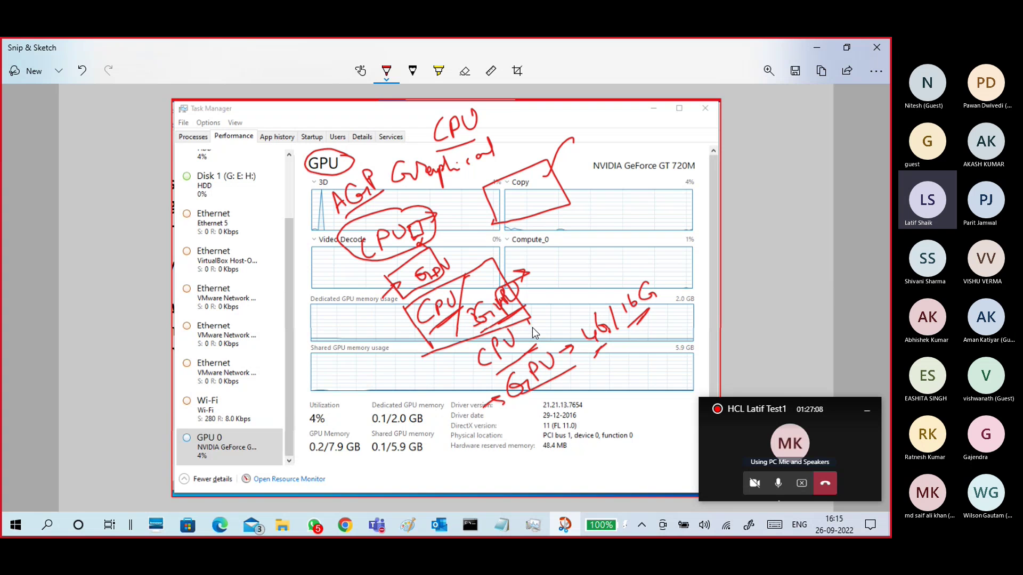
mouse_move(538, 329)
left_mouse_down()
mouse_move(565, 315)
mouse_move(537, 336)
mouse_move(549, 341)
mouse_move(580, 319)
left_mouse_up()
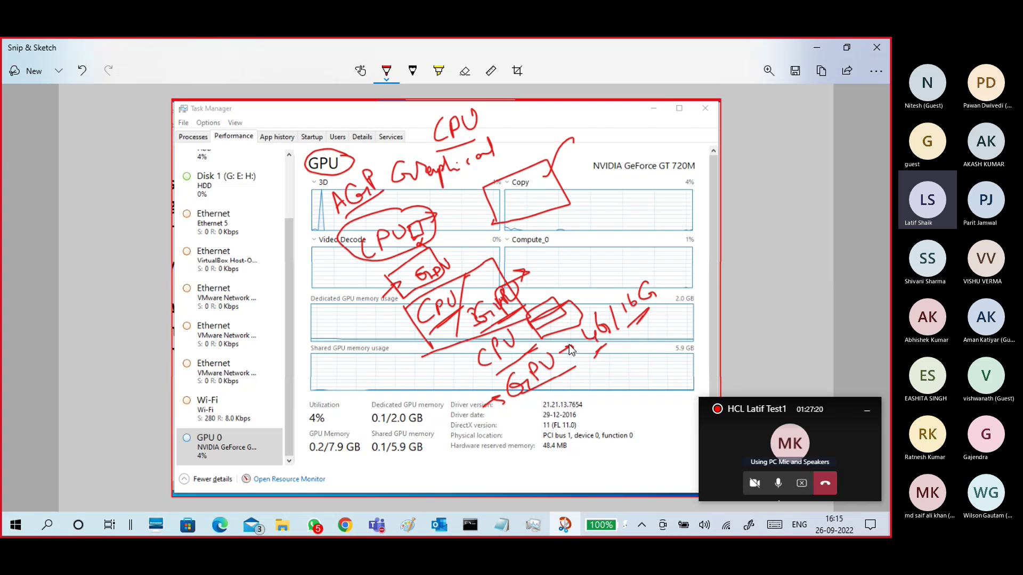
left_click_drag(564, 341, 565, 346)
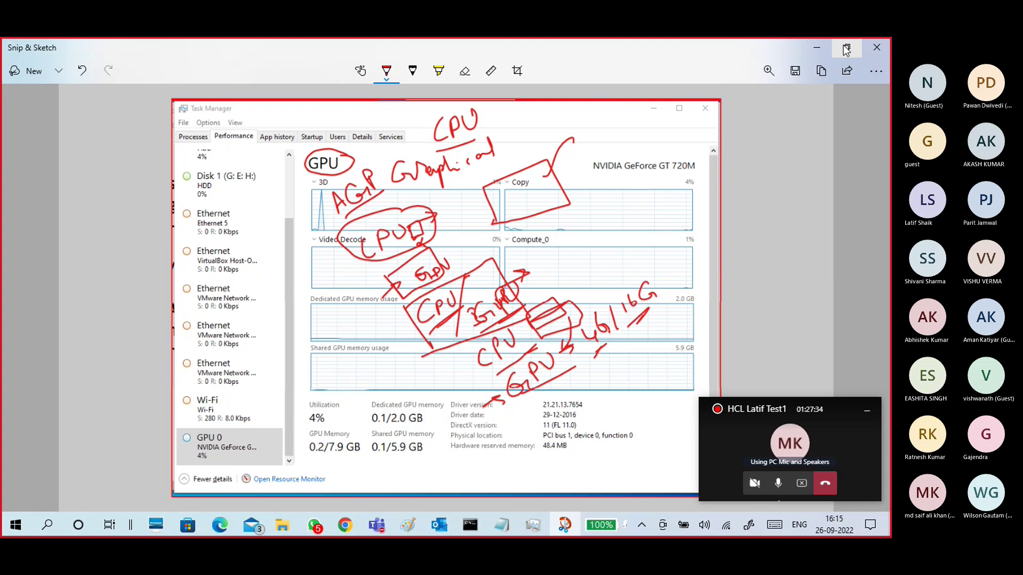
Minimize the annotated snip and close Task Manager to get back to the Notepad notes
left_click(808, 52)
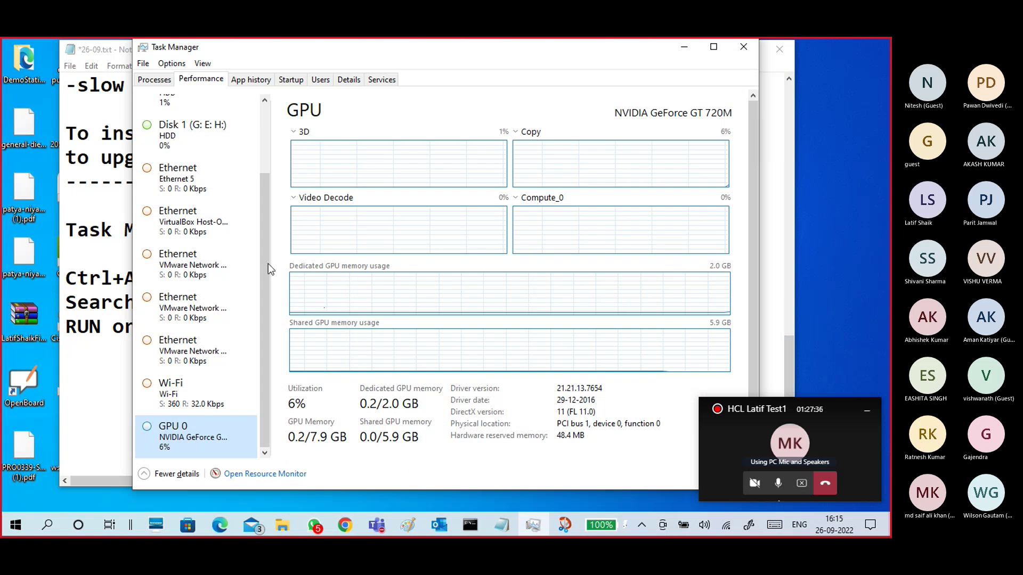
left_click_drag(264, 238, 264, 113)
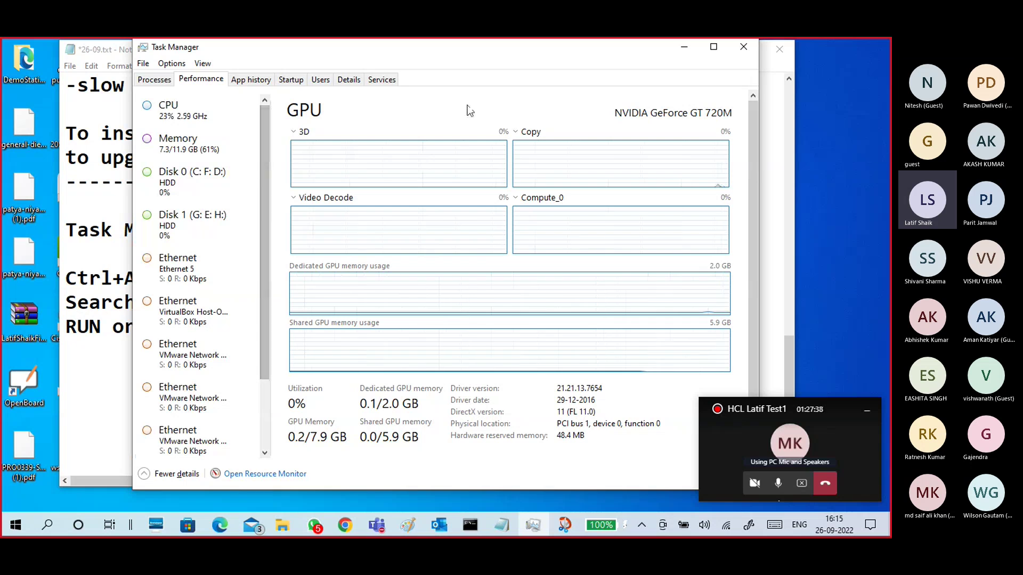
left_click(737, 49)
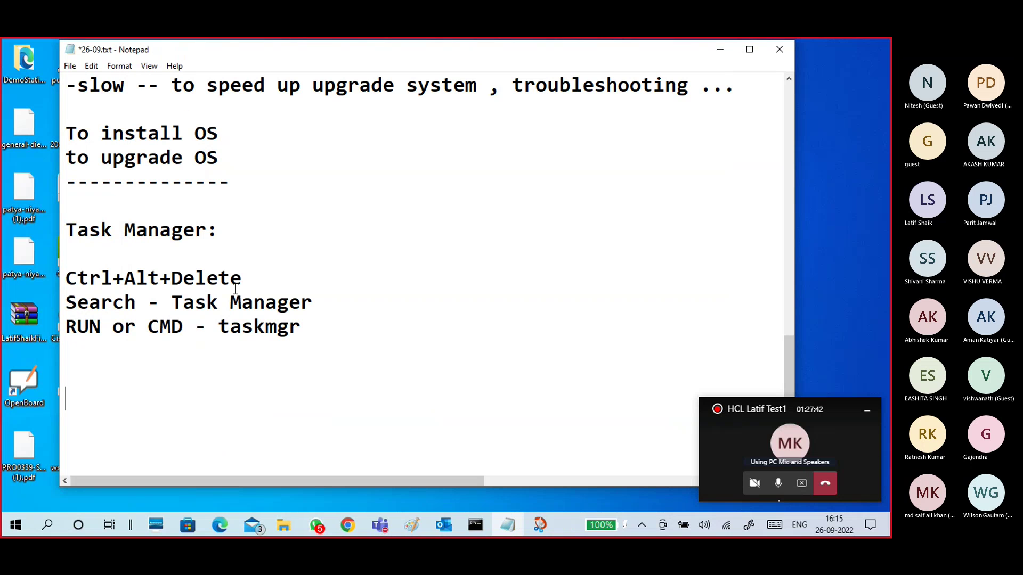
Review the notes on ways to open Task Manager and the MSINFO32 entry under How to check System configuration
left_click_drag(208, 230, 65, 230)
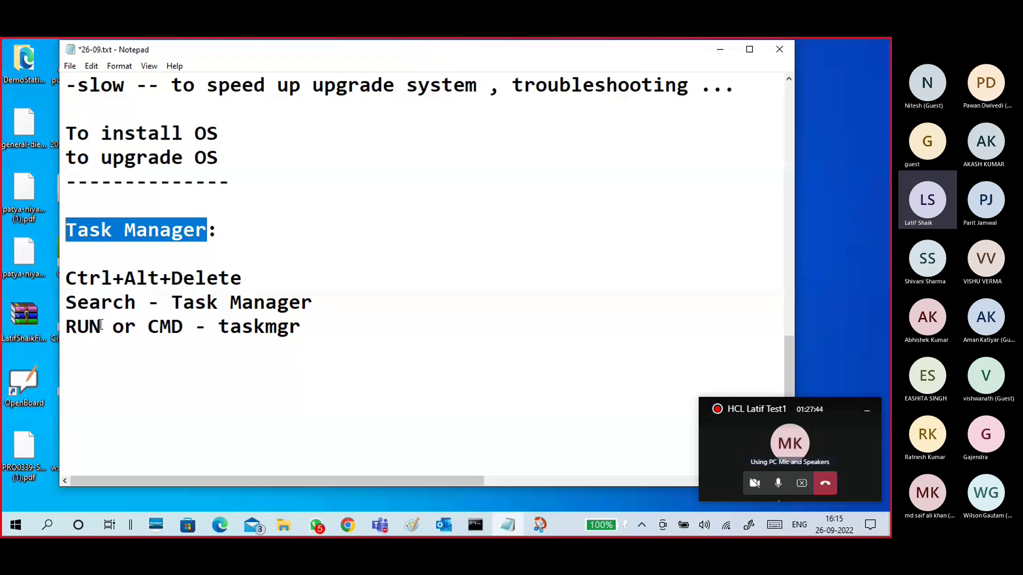
left_click(130, 360)
left_click_drag(258, 278, 68, 287)
left_click(162, 389)
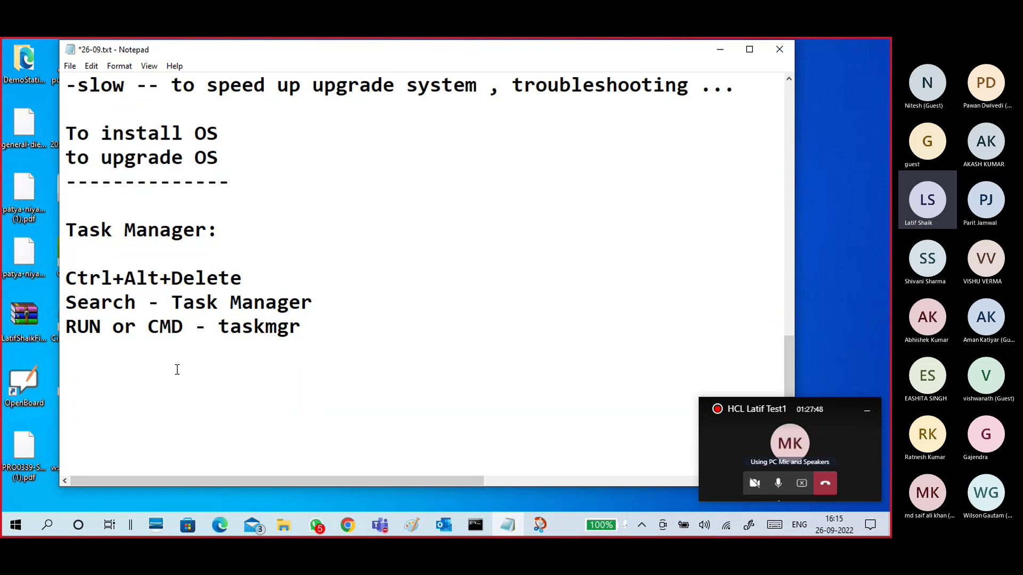
scroll(272, 294, "up", 2)
scroll(275, 290, "up", 2)
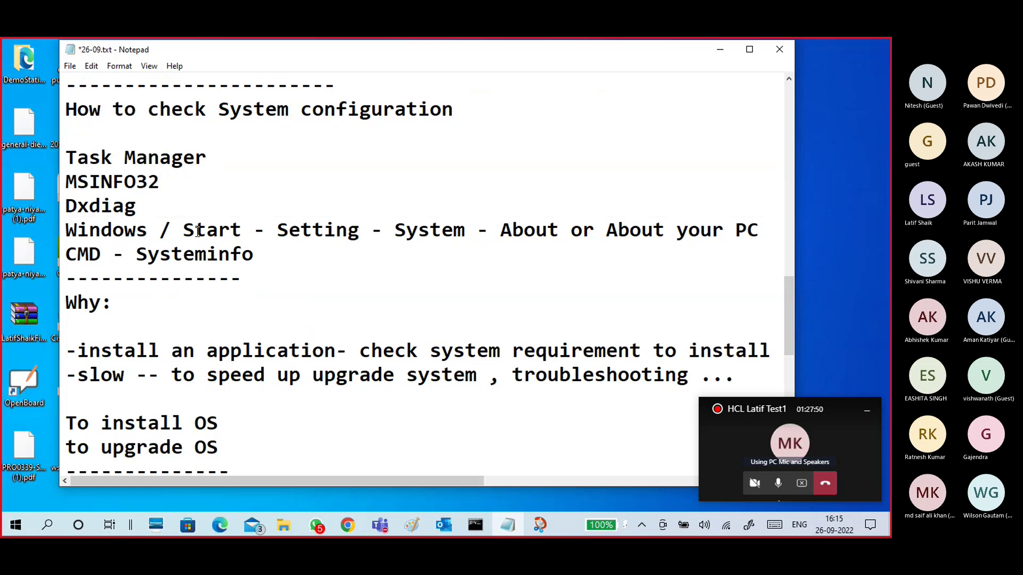
left_click_drag(160, 181, 64, 182)
scroll(270, 309, "down", 3)
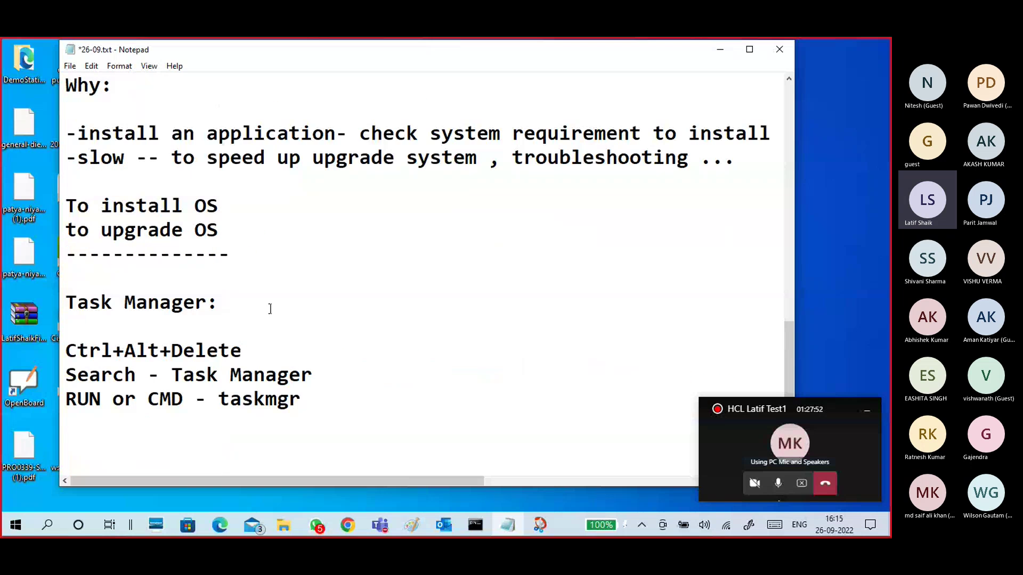
Search Windows for msinfo32, open System Information and maximize its window
key("super")
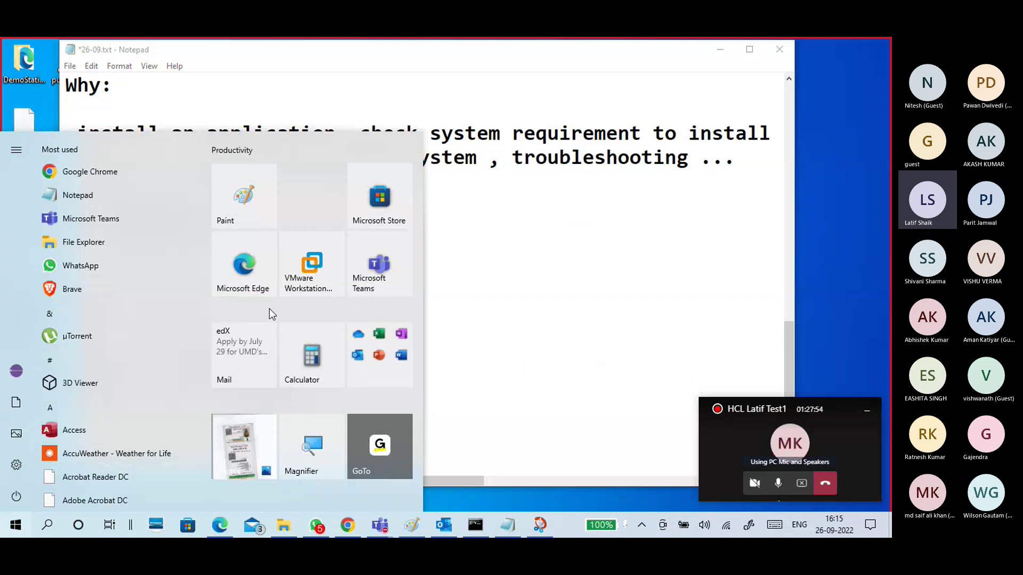
left_click(46, 533)
type("ms")
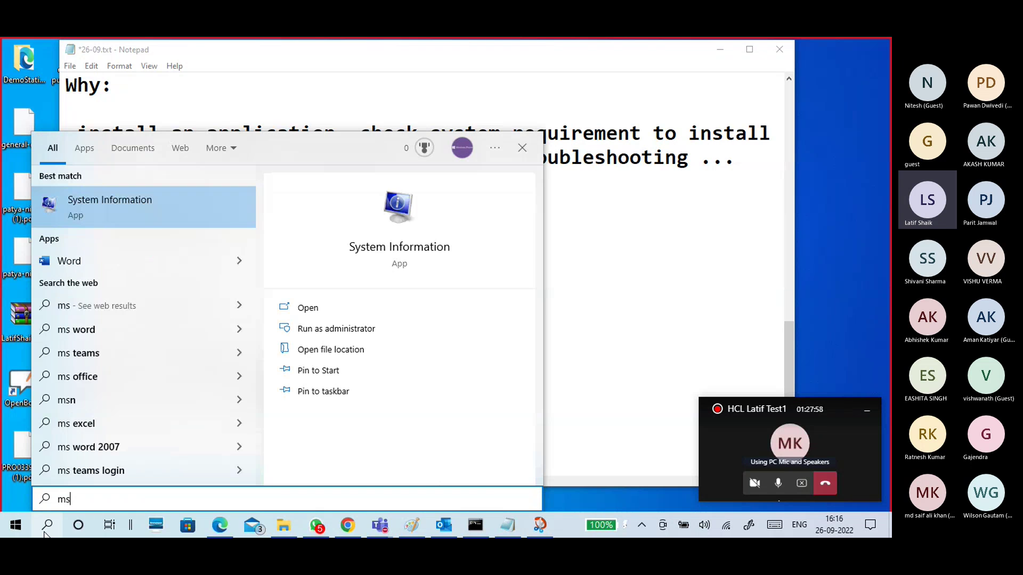
type("info")
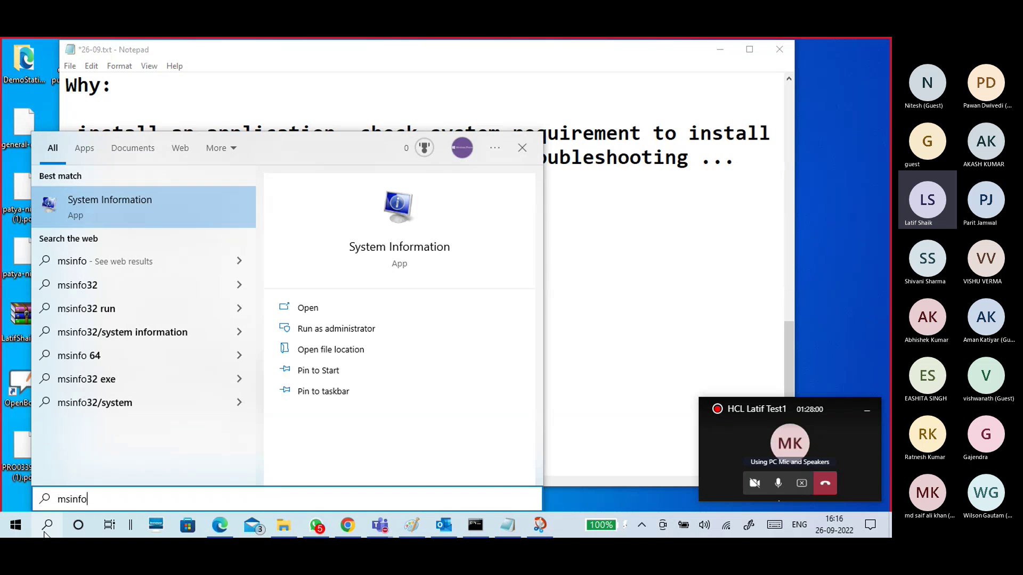
type("32")
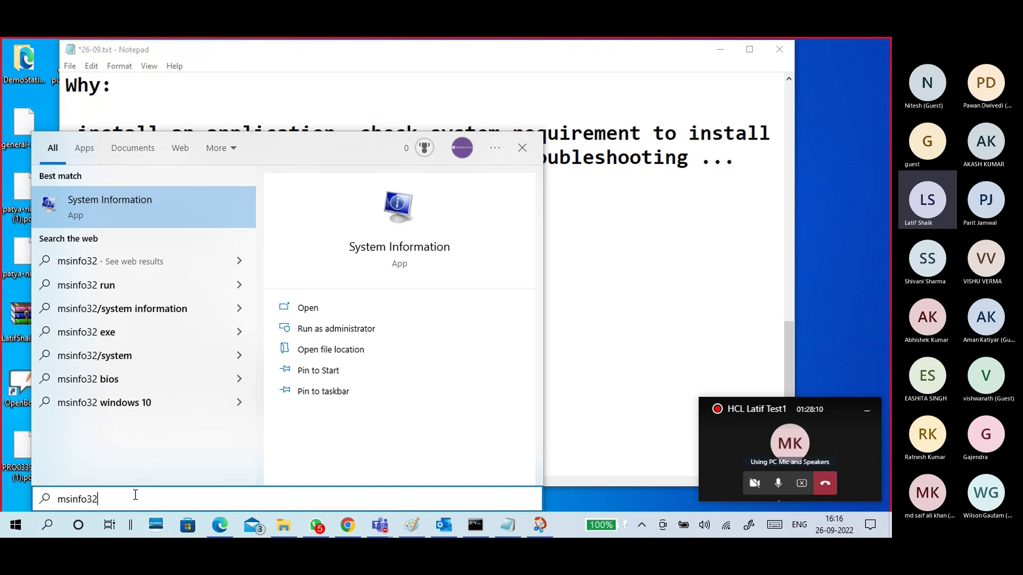
left_click(88, 212)
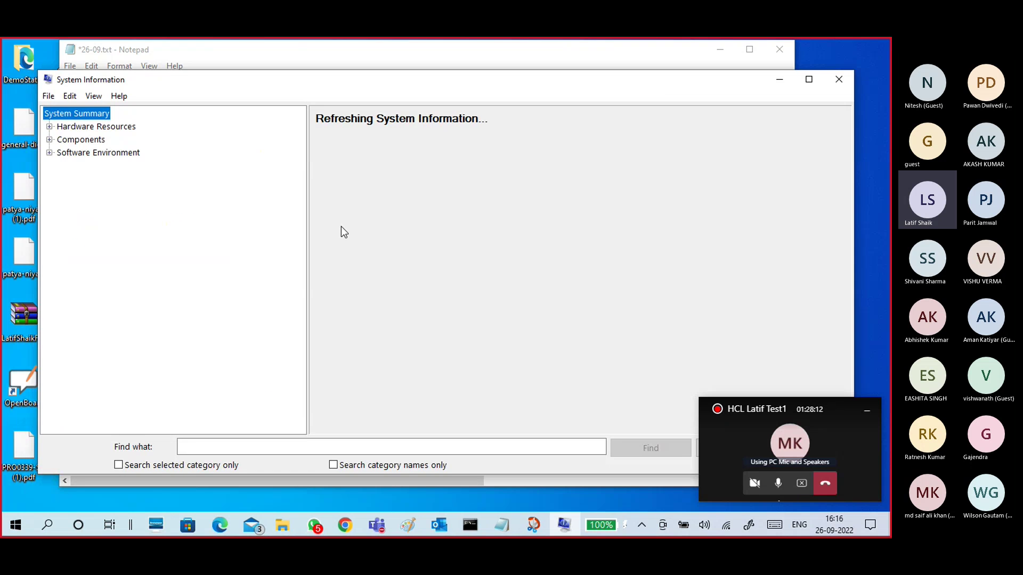
double_click(657, 81)
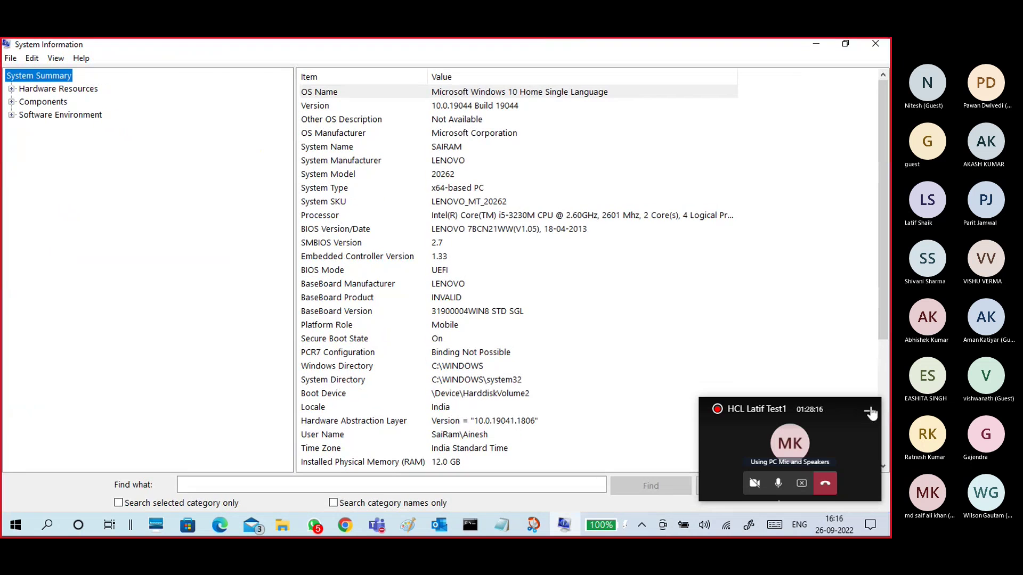
Capture the whole System Information window as a new snip, close the old GPU snip and maximize the new one
left_click(533, 525)
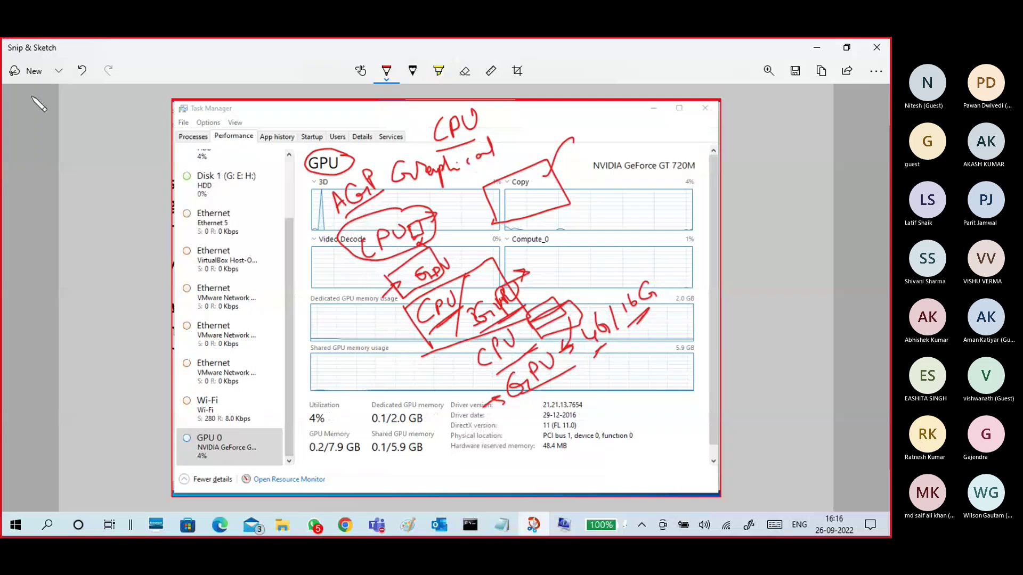
left_click(58, 71)
left_click(47, 107)
left_click_drag(2, 39, 888, 510)
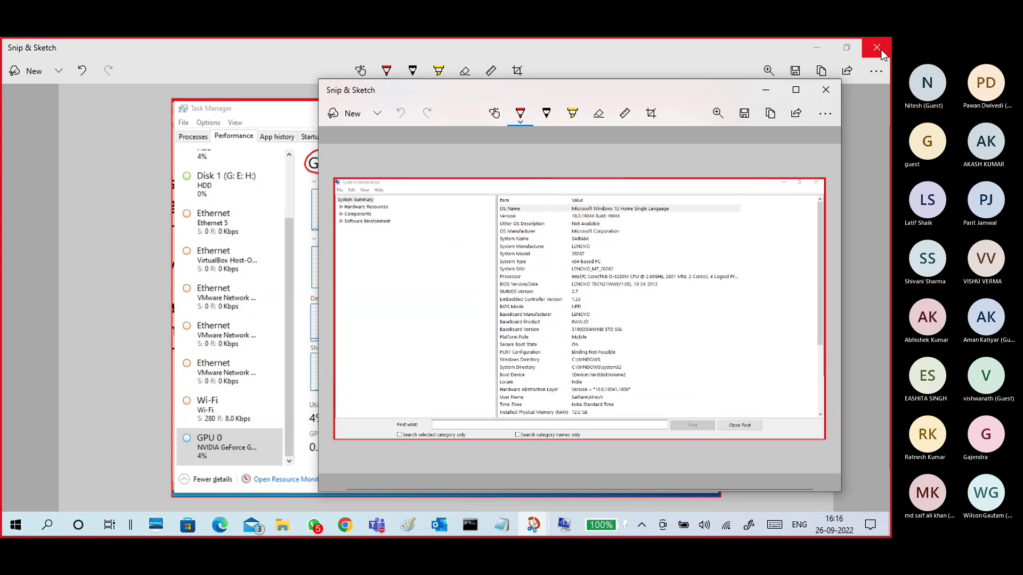
left_click(877, 48)
left_click(795, 90)
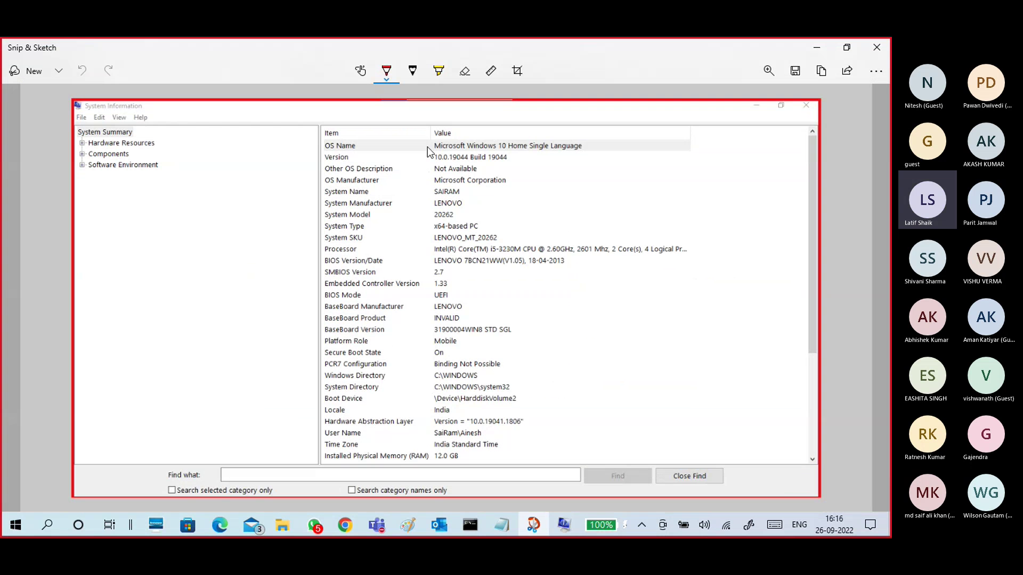
Tick the OS Name and Processor rows in red and underline i5-3230M, 2.60GHz, 2 Core(s) and 4 Logical
left_click_drag(448, 135, 449, 137)
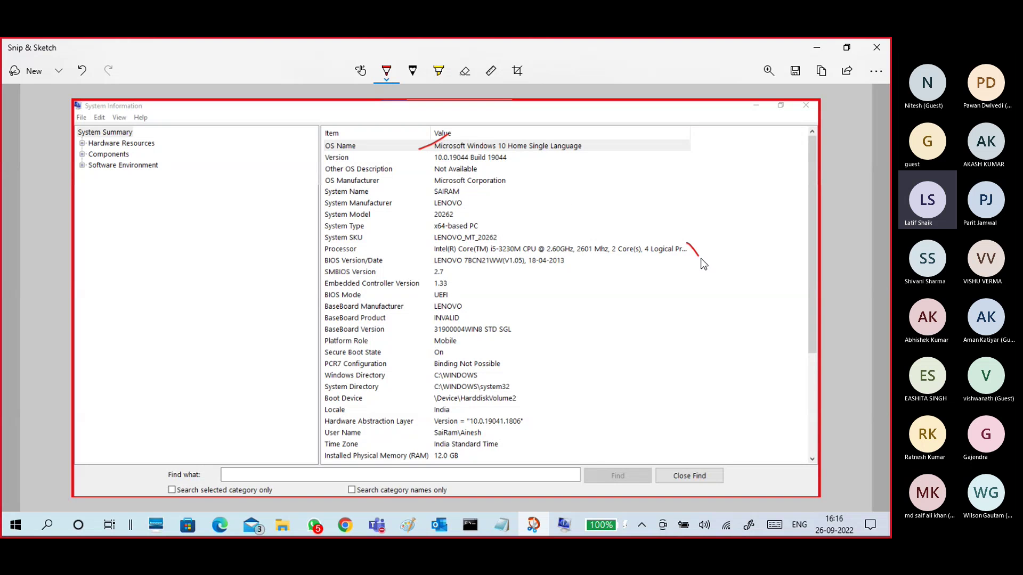
left_click_drag(701, 259, 717, 236)
left_click_drag(486, 255, 567, 253)
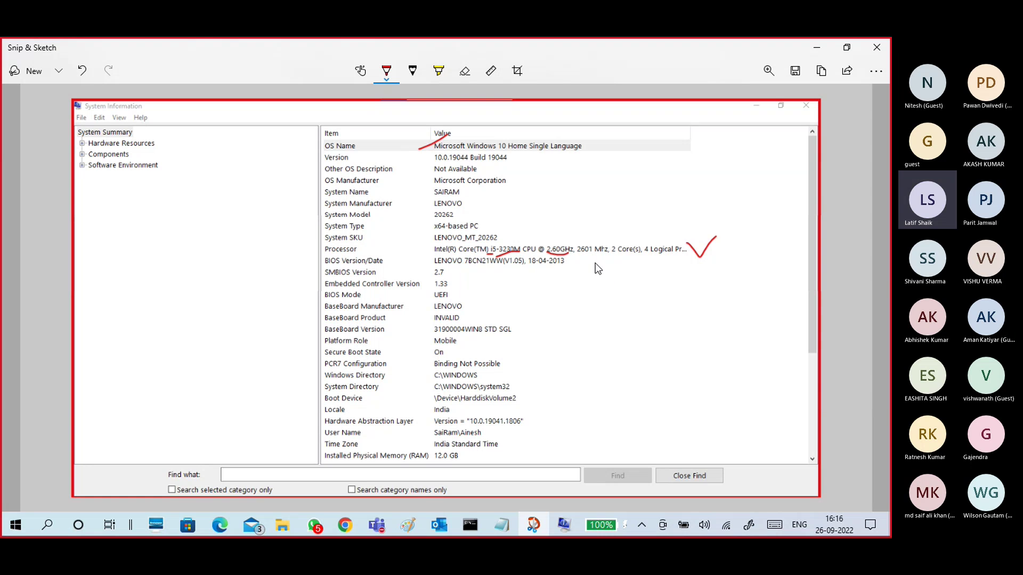
left_click_drag(609, 258, 684, 252)
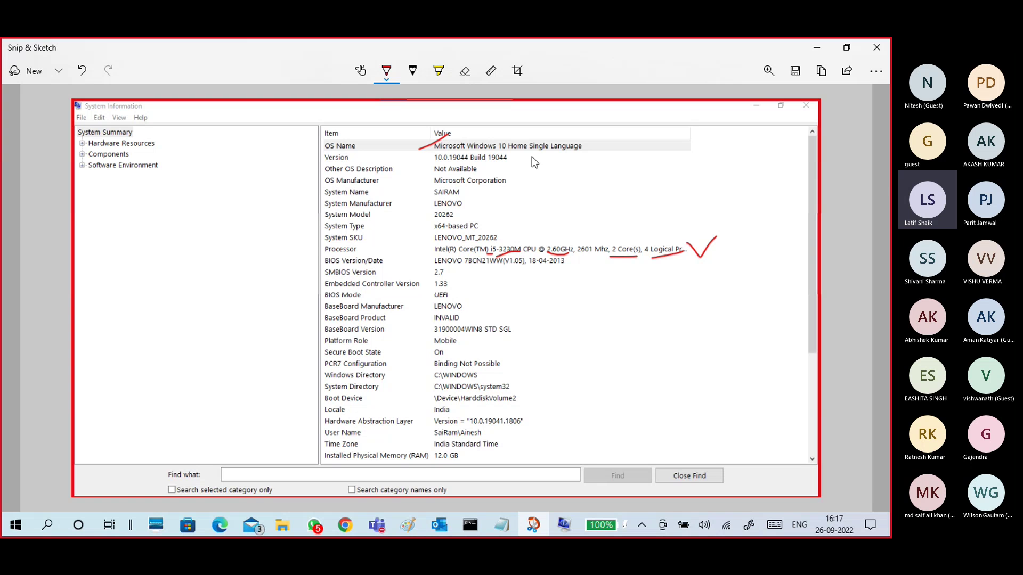
Mark the Version and System Type rows in red and circle 2 Core(s) in the Processor row
left_click_drag(427, 159, 447, 152)
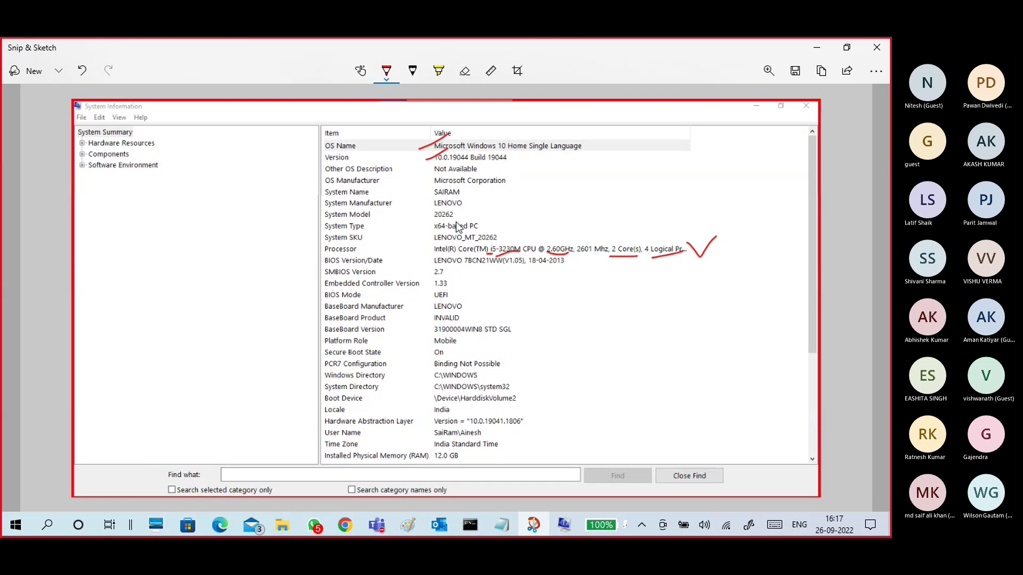
left_click_drag(489, 225, 499, 198)
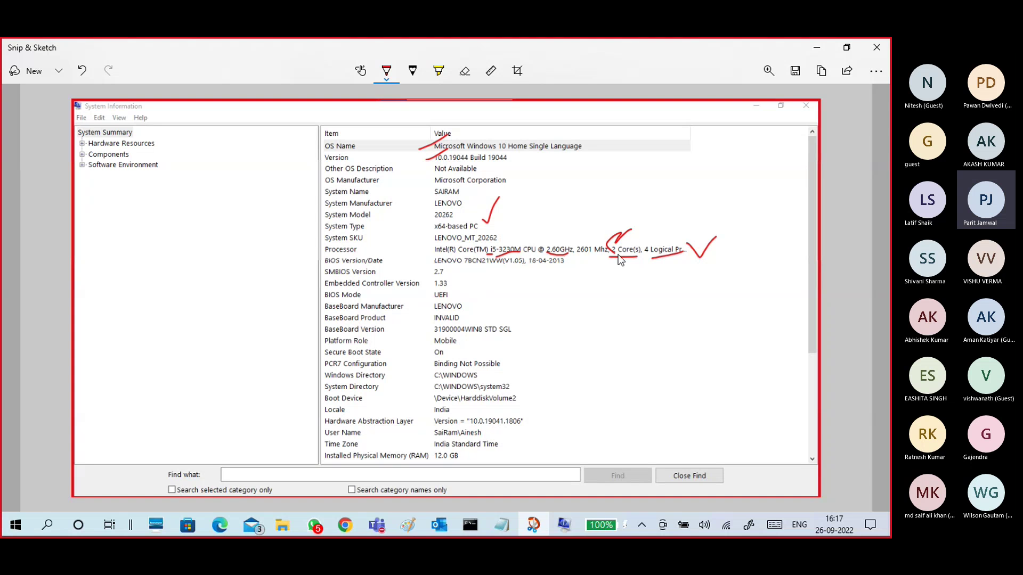
left_click_drag(622, 232, 610, 257)
left_click(617, 271)
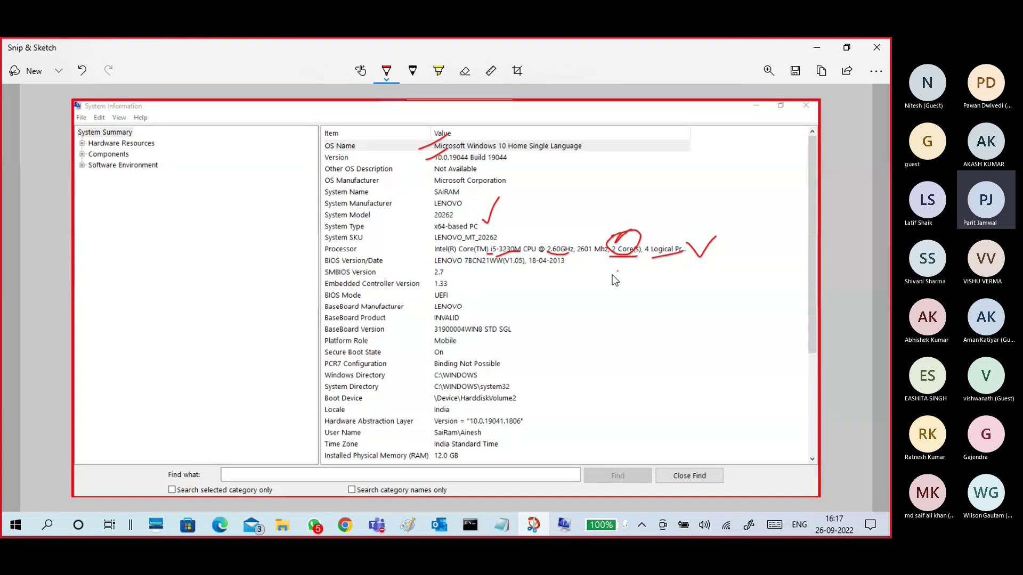
Undo the pen marks back through the 2 Core(s) underline and underline 4 Logical again in the Processor row
key("ctrl+z")
key("ctrl+z")
key("ctrl+z")
key("ctrl+z")
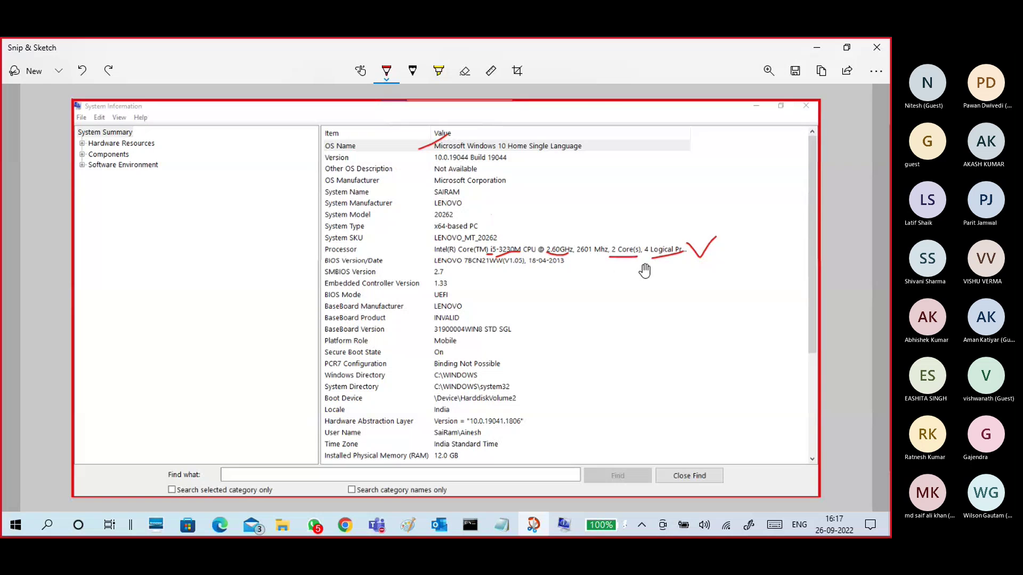
key("ctrl+z")
key("ctrl+z")
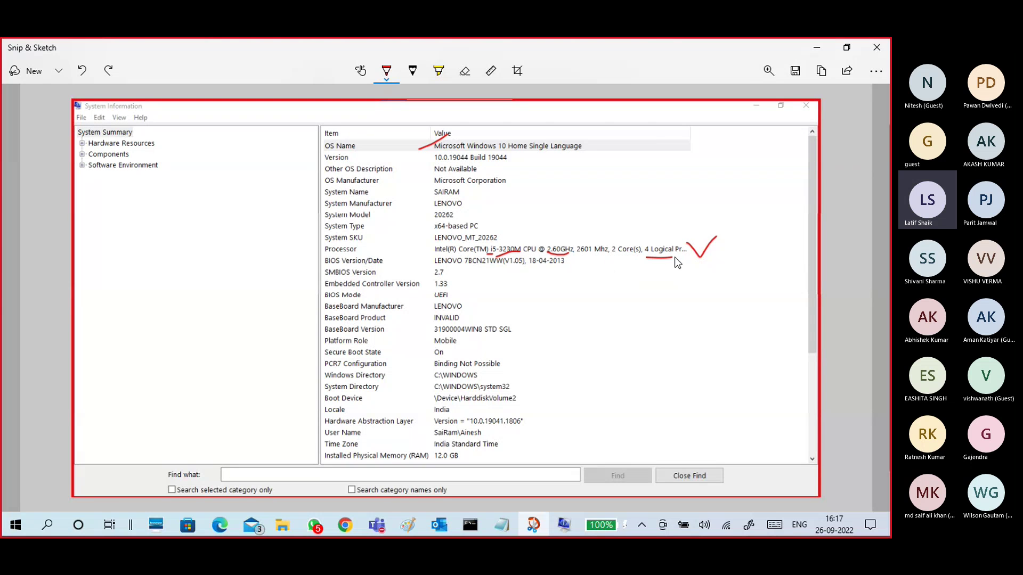
left_click_drag(674, 258, 679, 253)
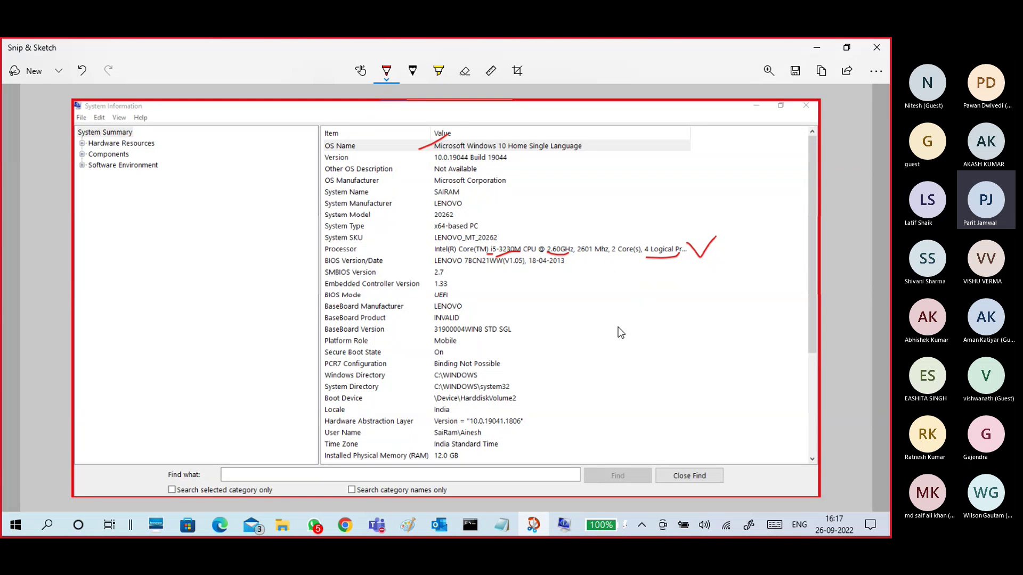
left_click(559, 524)
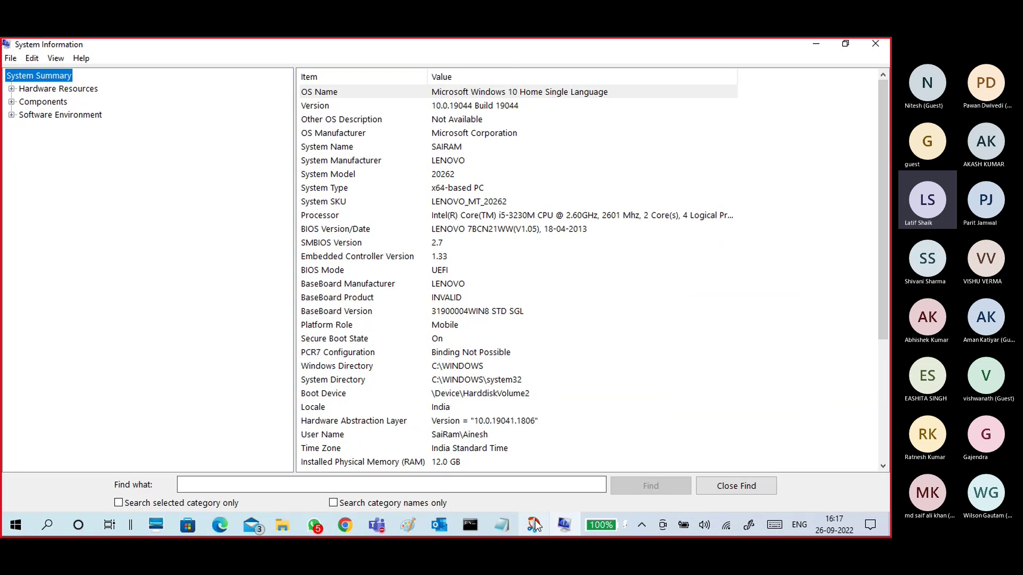
left_click(535, 524)
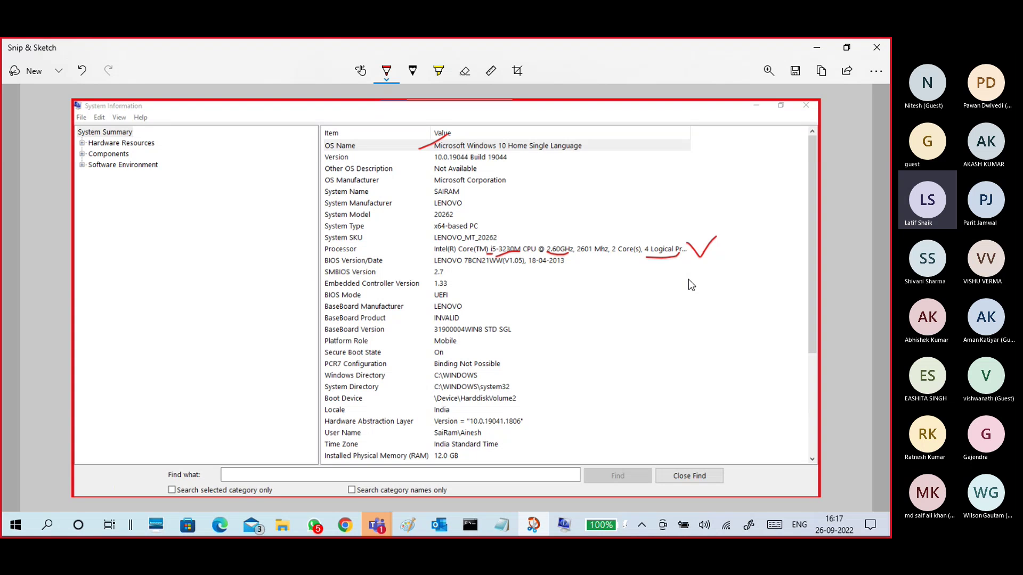
key("super")
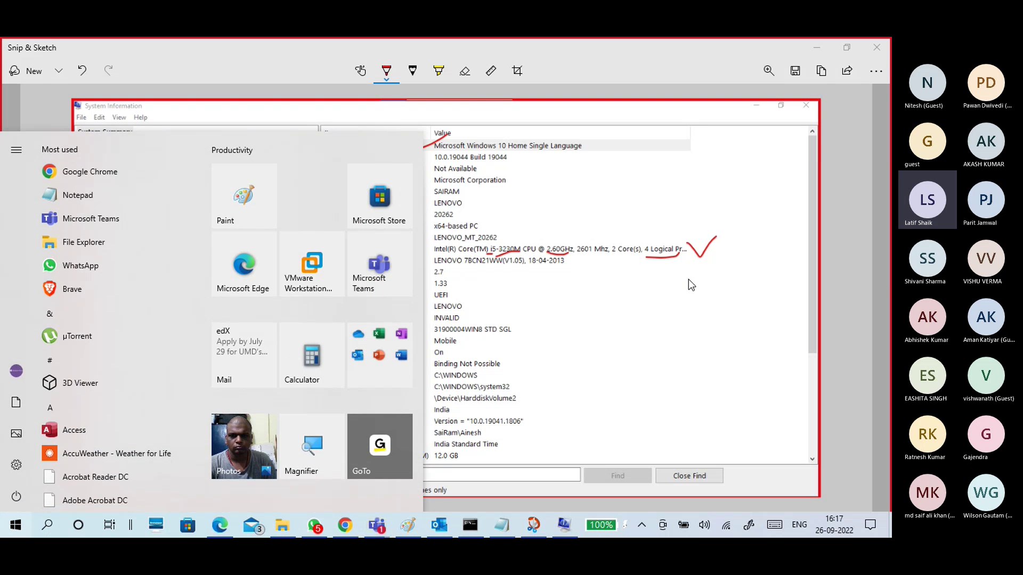
key("super")
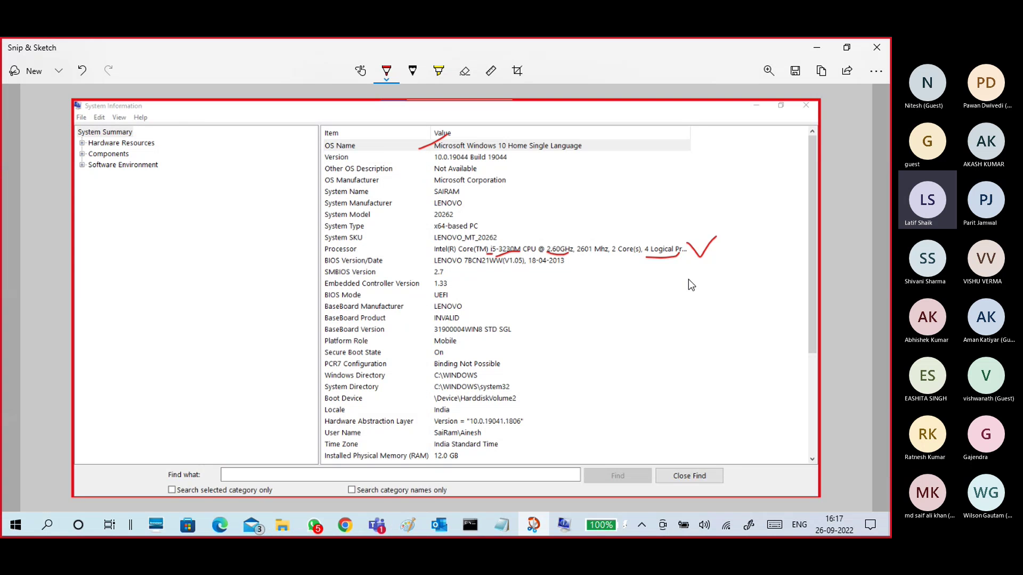
Run msconfig from the Run dialog to open System Configuration
key("super+r")
type("m")
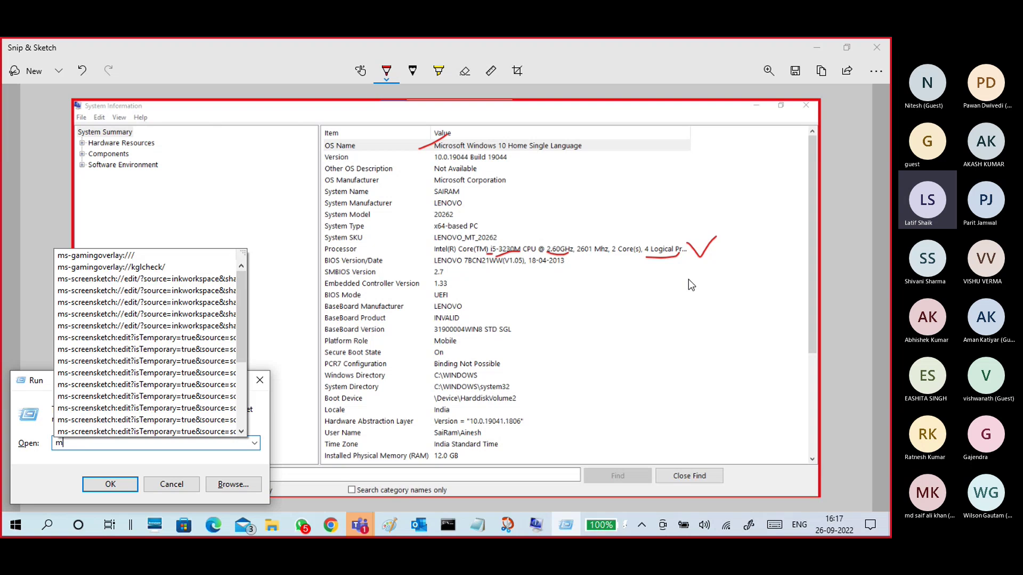
type("sinfo32")
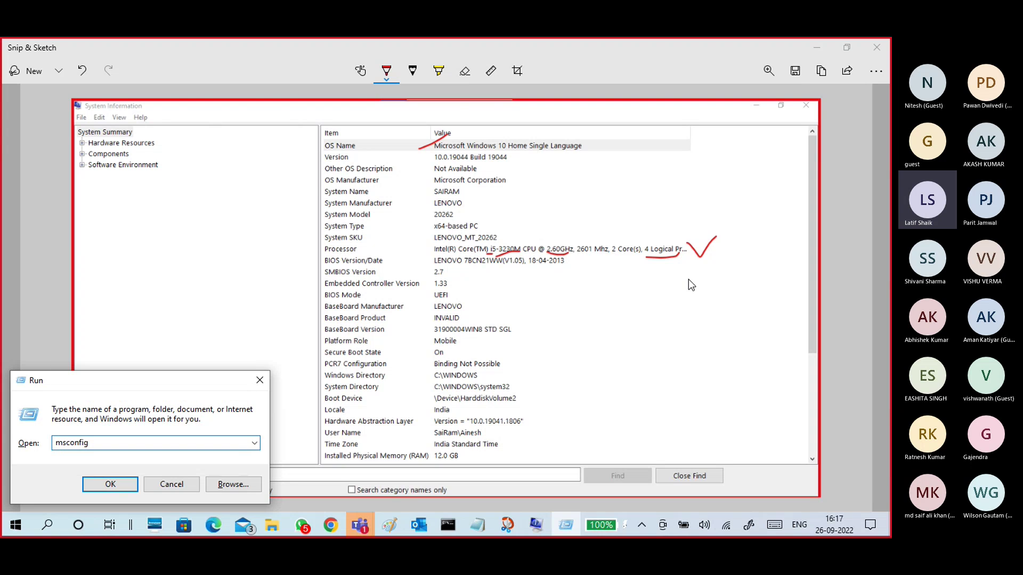
key("Return")
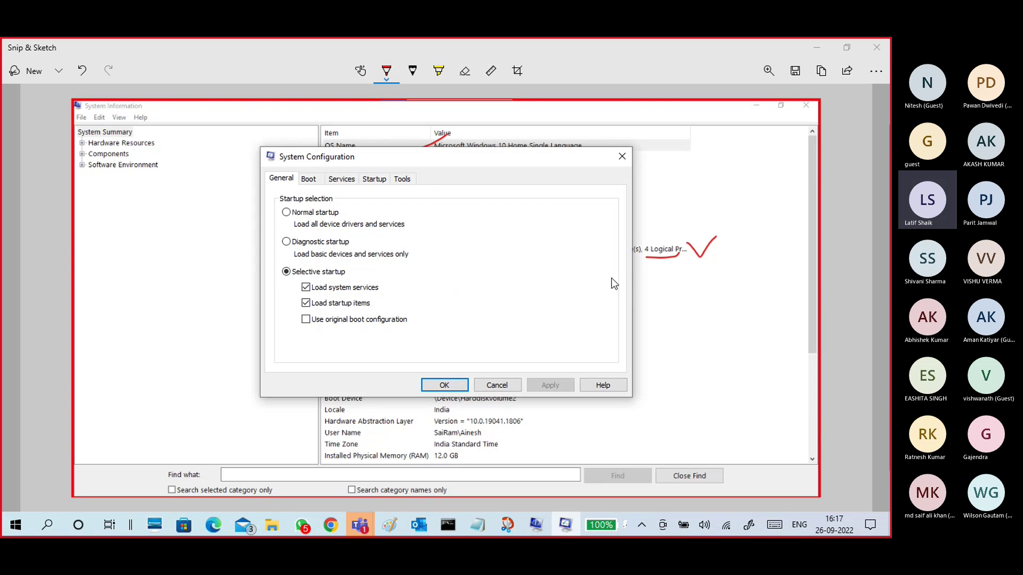
Open the advanced boot options in System Configuration, enable Number of processors and choose 4
left_click(308, 179)
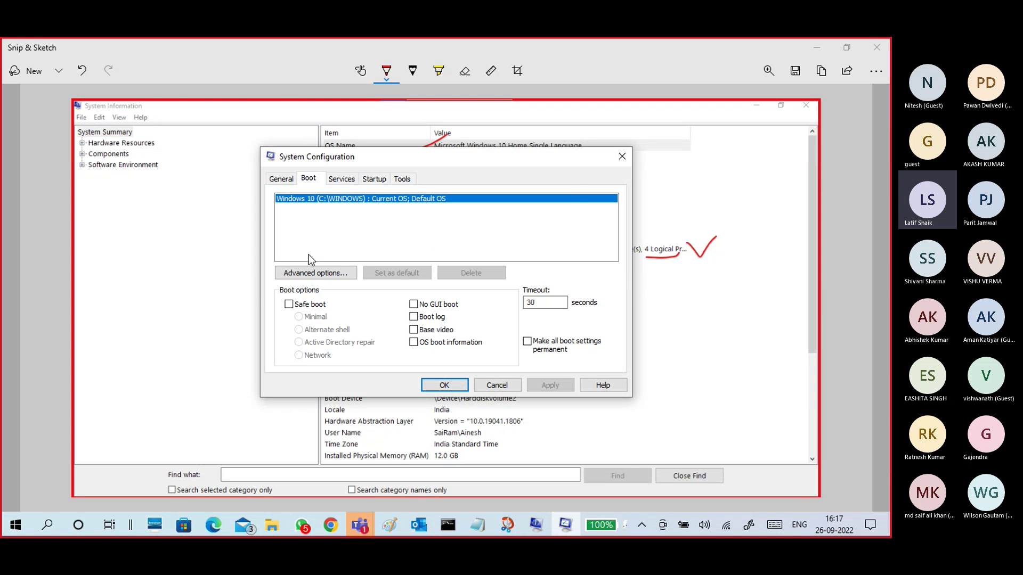
left_click(313, 273)
left_click_drag(388, 159, 522, 141)
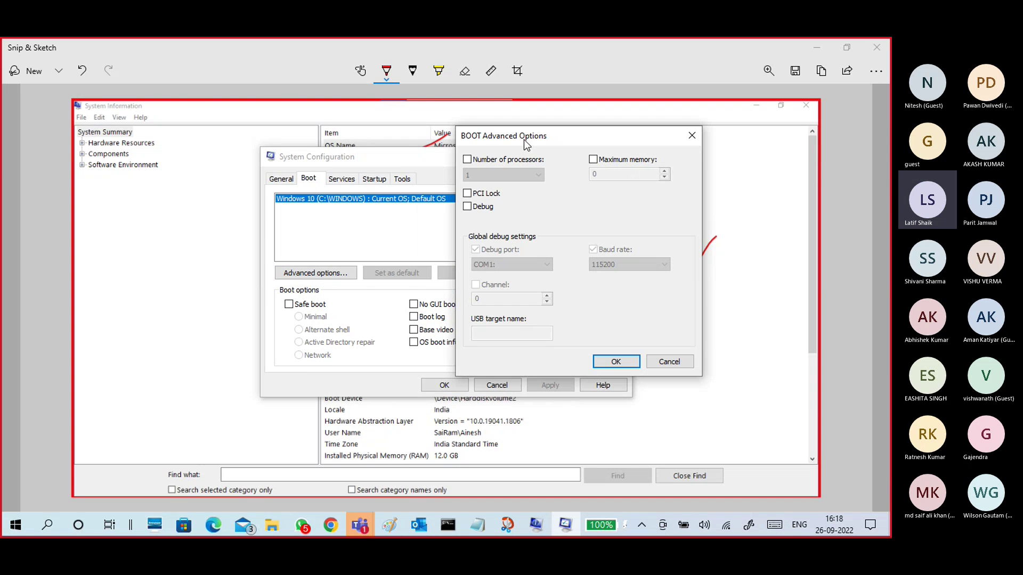
left_click(516, 159)
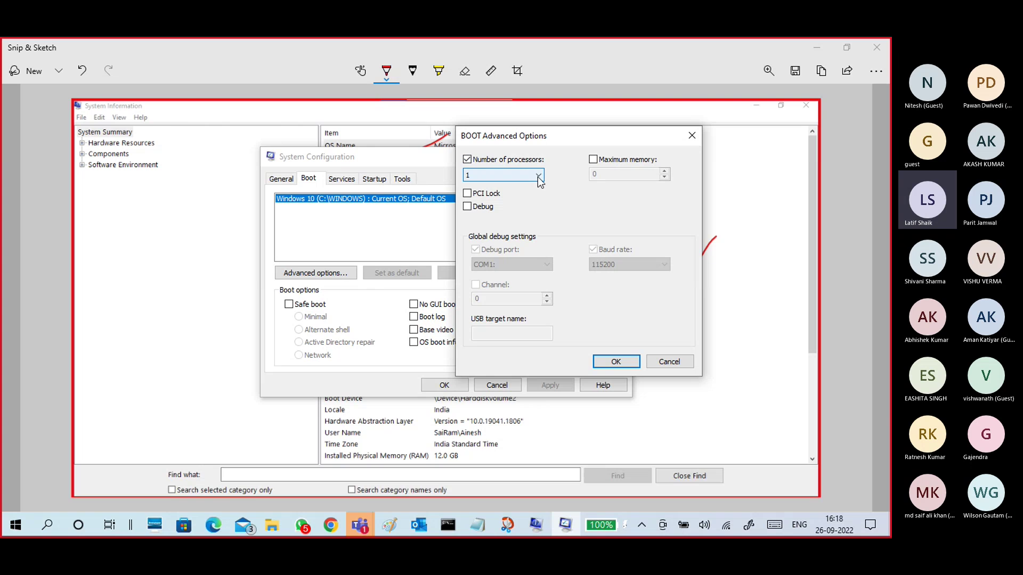
left_click(539, 175)
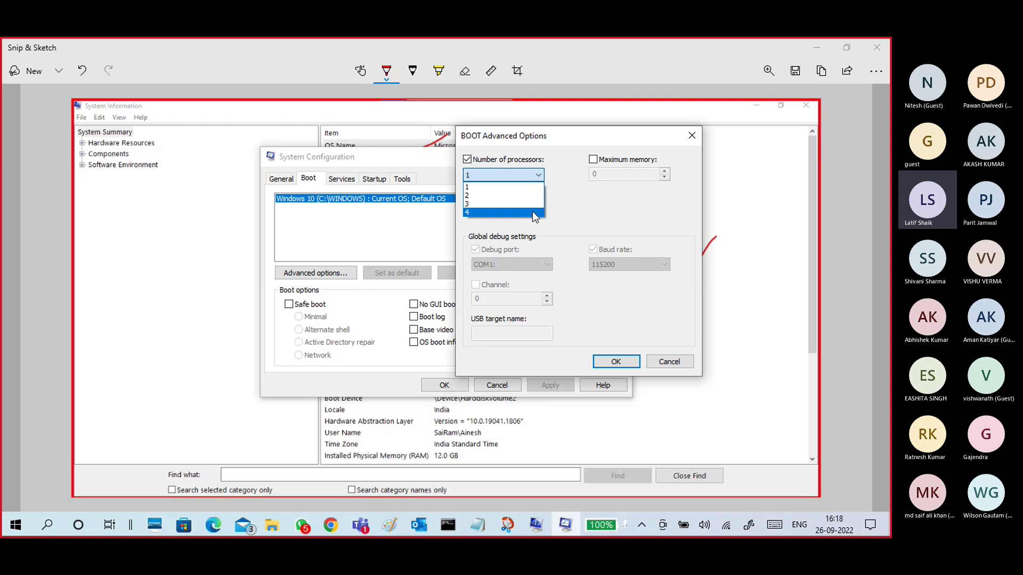
left_click(532, 212)
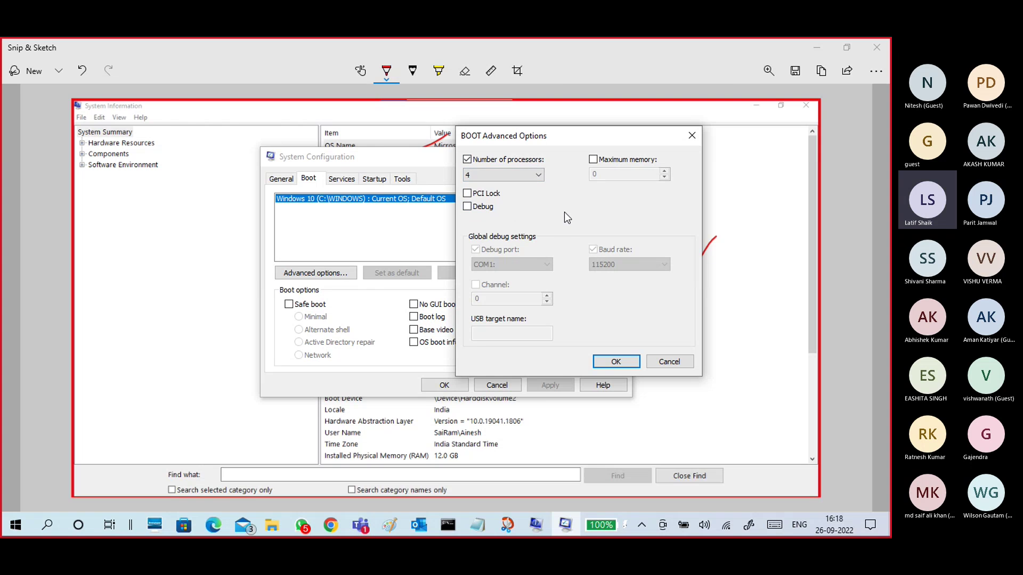
Try a processor count of 1, return it to 4, and close System Configuration without saving the boot options
left_click(535, 175)
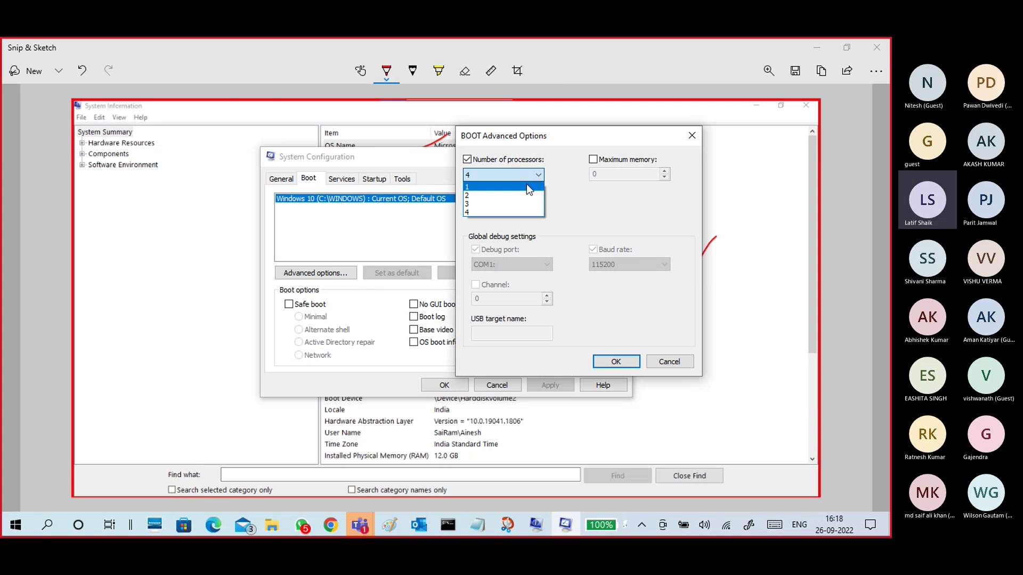
left_click(527, 186)
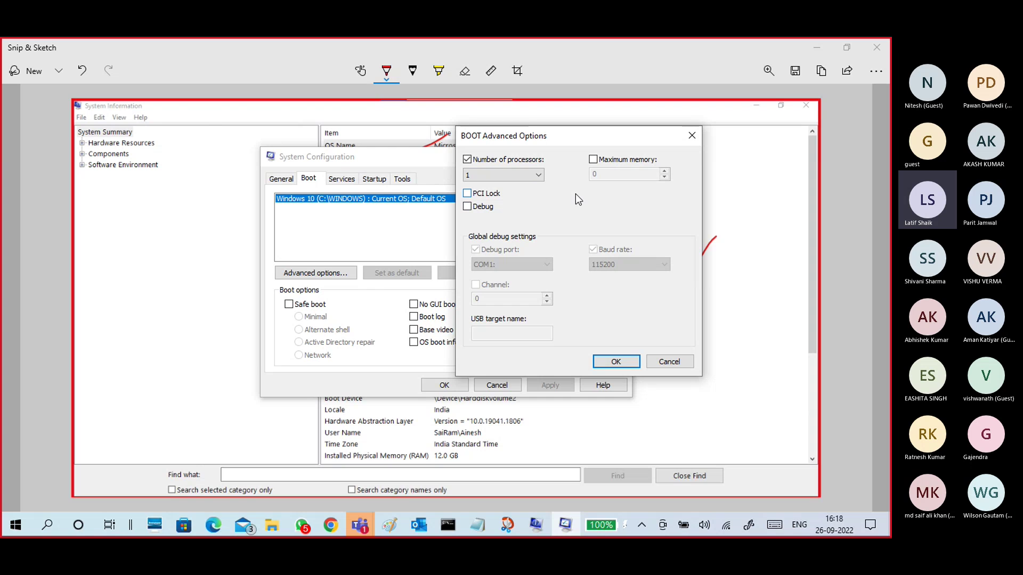
left_click(537, 178)
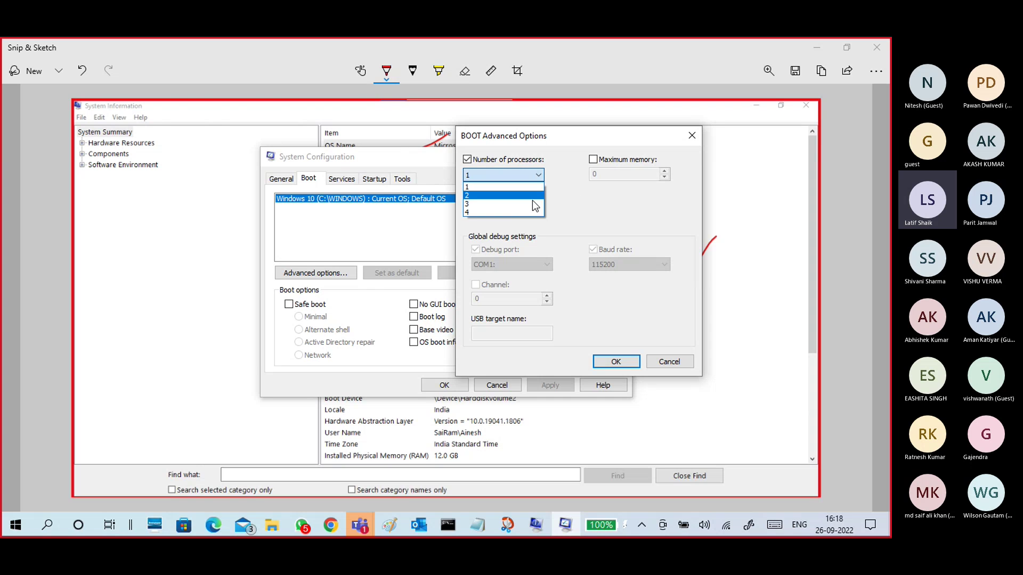
left_click(534, 212)
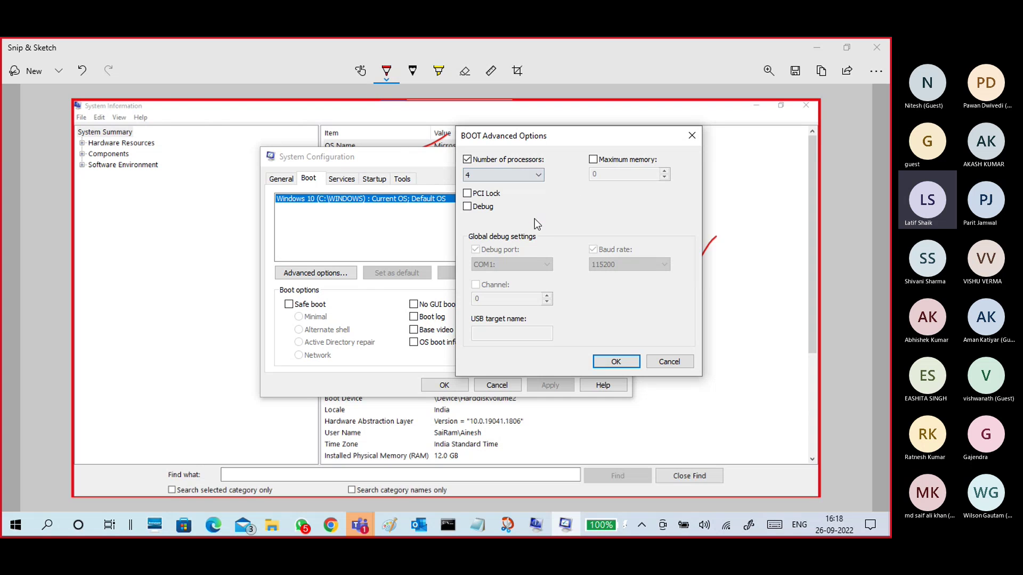
left_click(666, 362)
left_click(500, 386)
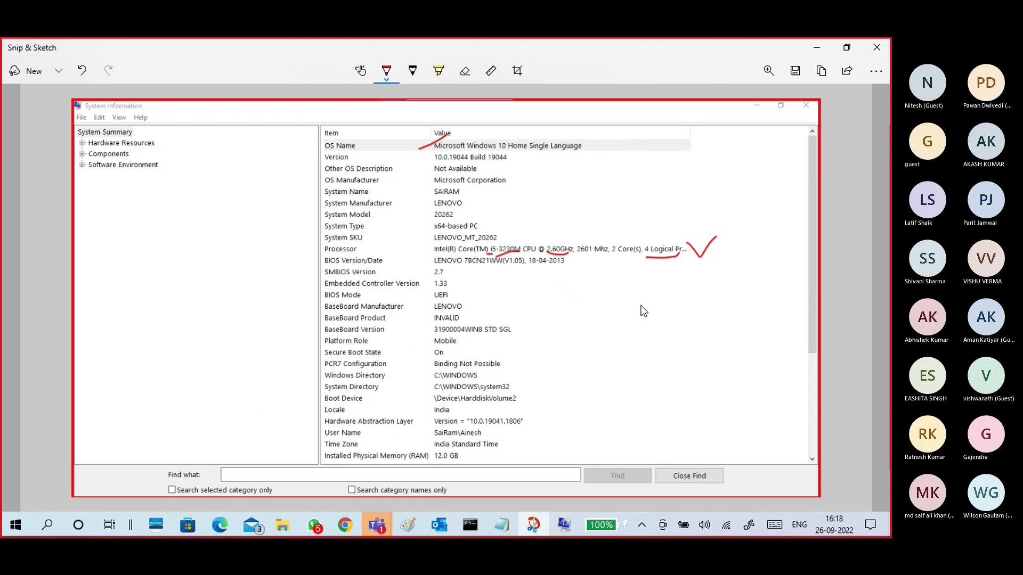
Circle 4 Logical in the Processor row and undo both that circle and the underline beneath it
mouse_move(665, 243)
left_mouse_down()
mouse_move(640, 256)
mouse_move(687, 246)
mouse_move(656, 233)
left_mouse_up()
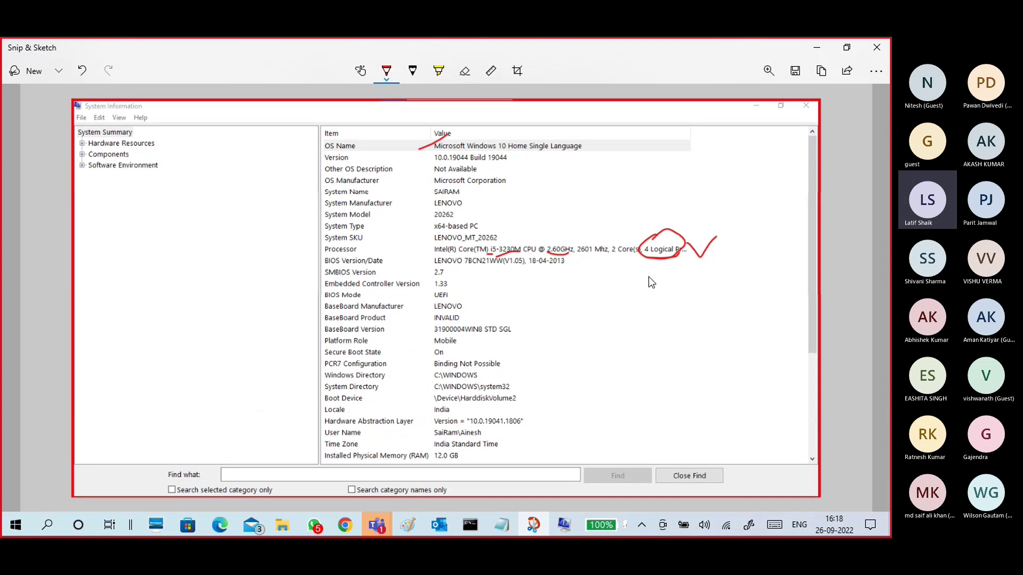
key("ctrl+z")
key("ctrl+z")
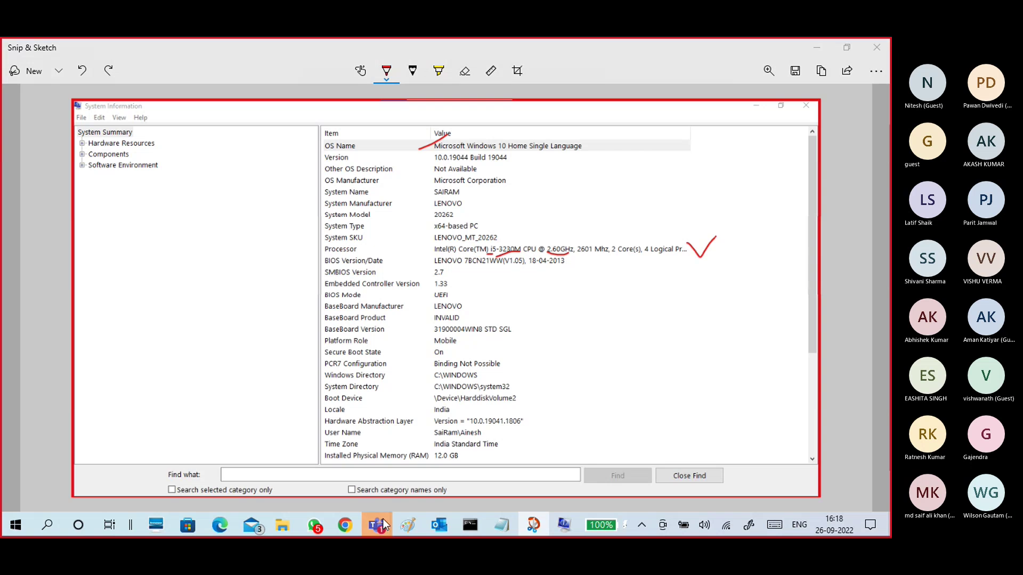
Switch to the Microsoft Teams meeting window, read the latest chat messages and minimize it
mouse_move(383, 522)
left_click(367, 474)
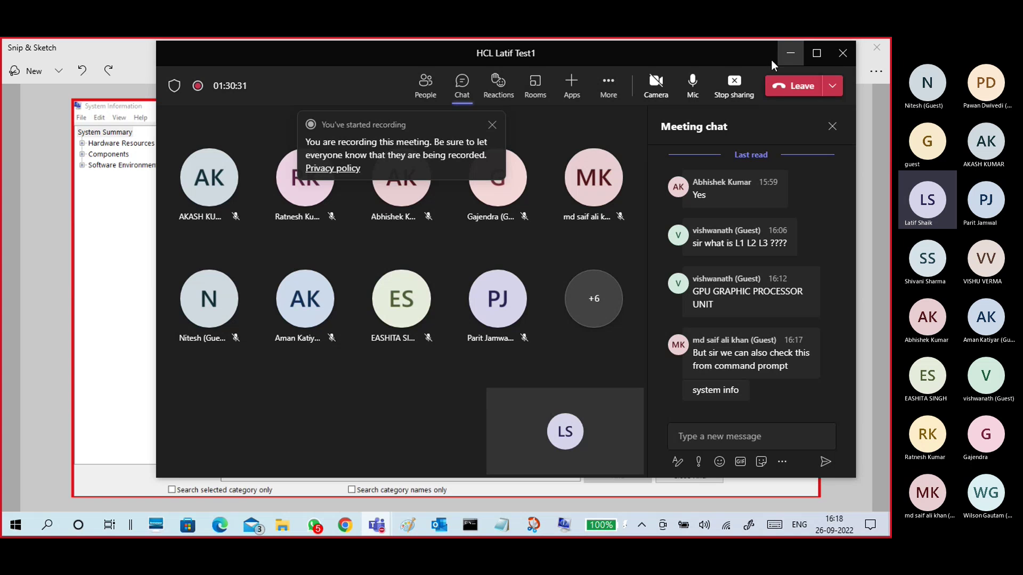
mouse_move(724, 251)
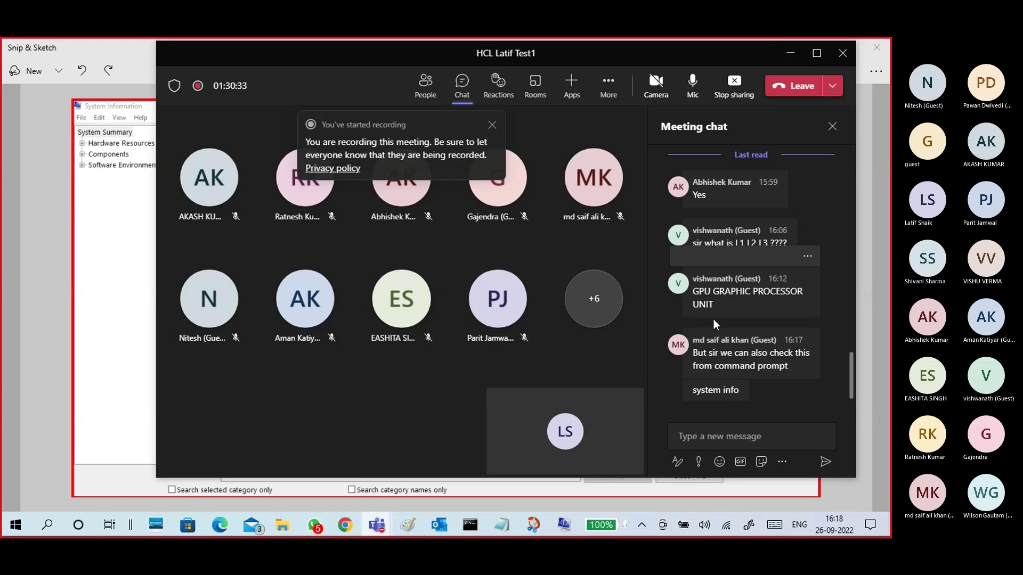
left_click(790, 57)
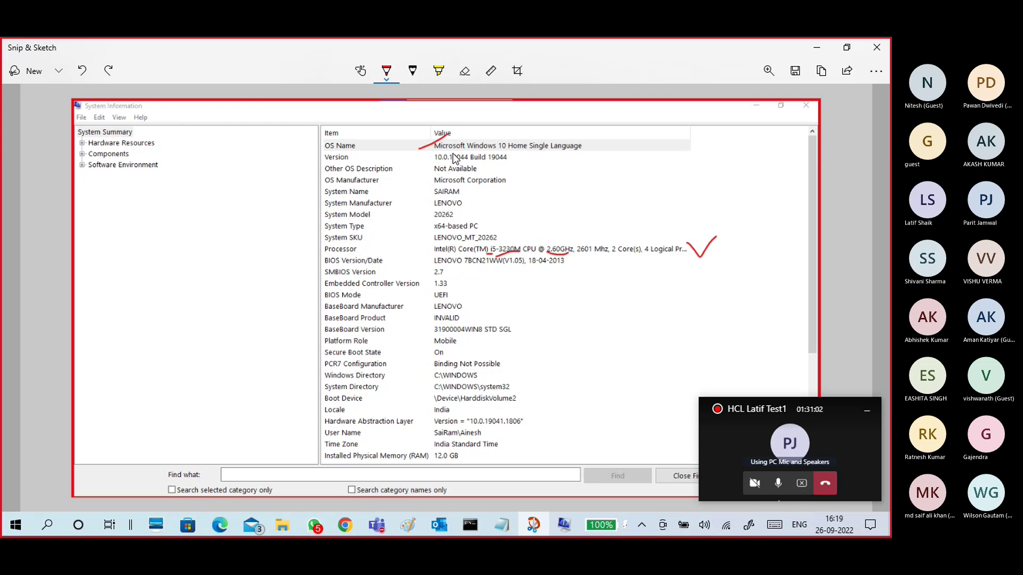
Tick the Version, BIOS Mode and System Type rows in red and circle the 12.0 GB installed memory value
left_click_drag(513, 157, 527, 153)
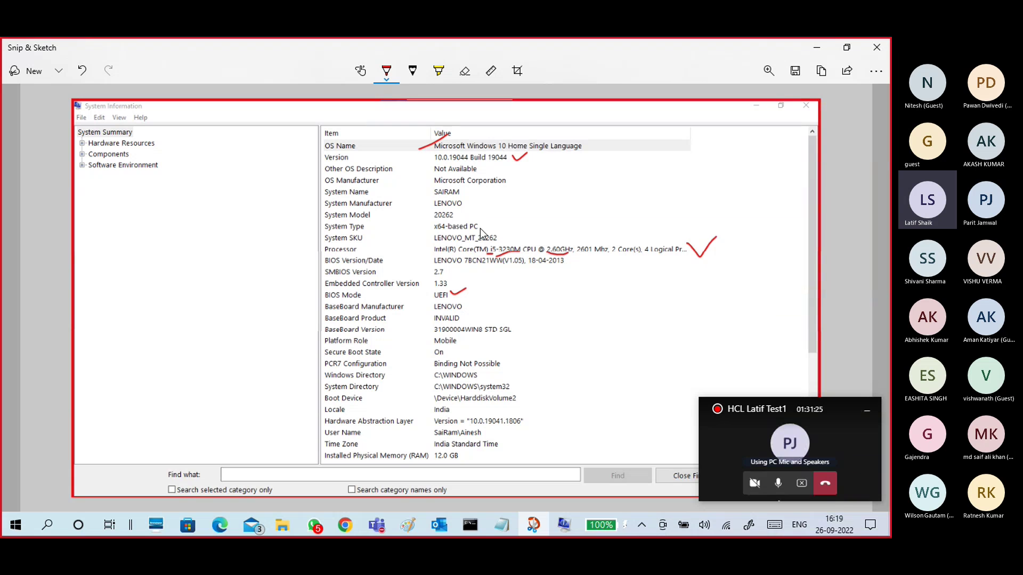
left_click_drag(499, 224, 505, 219)
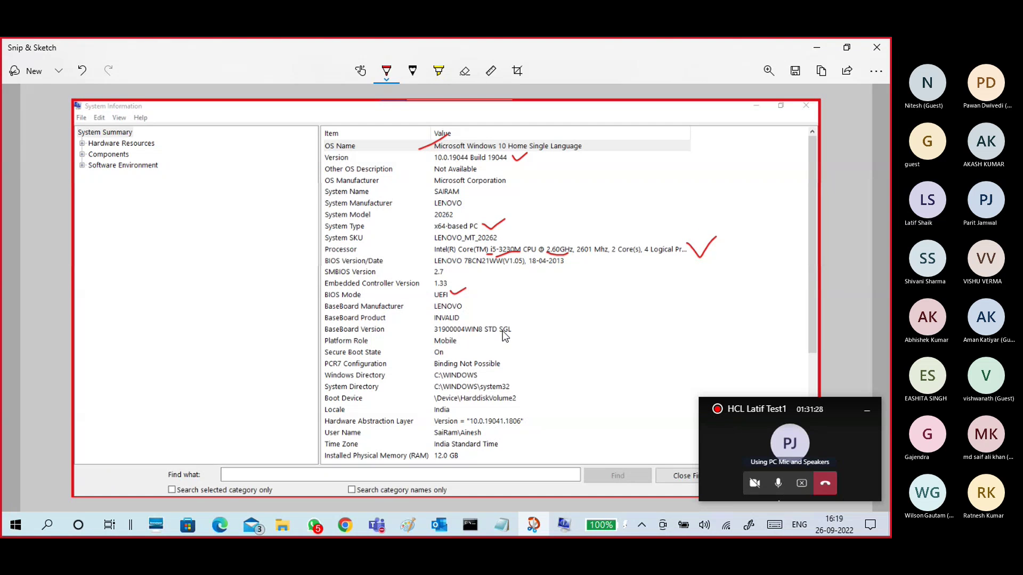
mouse_move(453, 440)
left_mouse_down()
mouse_move(445, 447)
mouse_move(475, 452)
left_mouse_up()
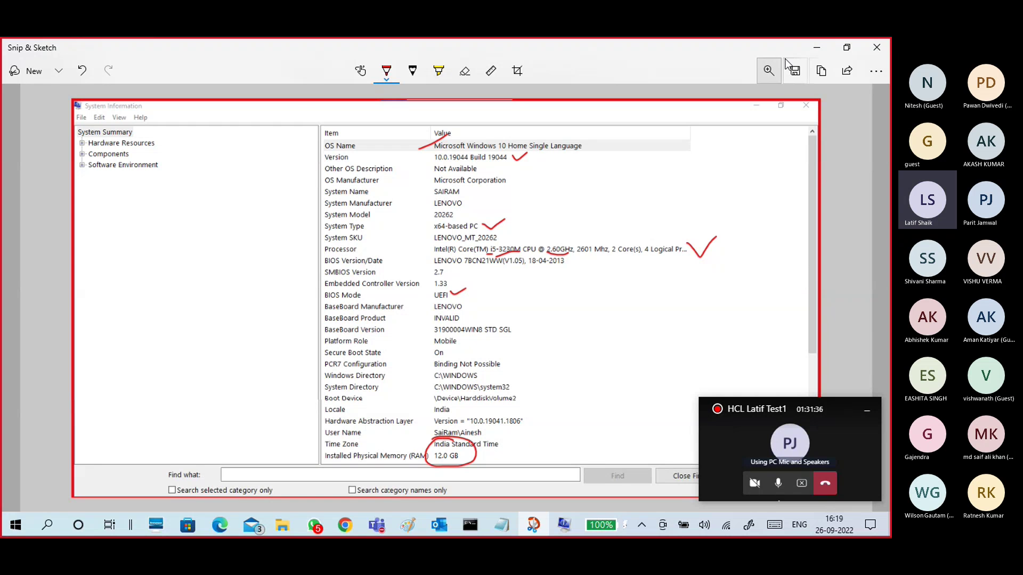
Minimize the annotated screenshot and look through Hardware Resources, Components and System Summary in System Information
left_click(817, 47)
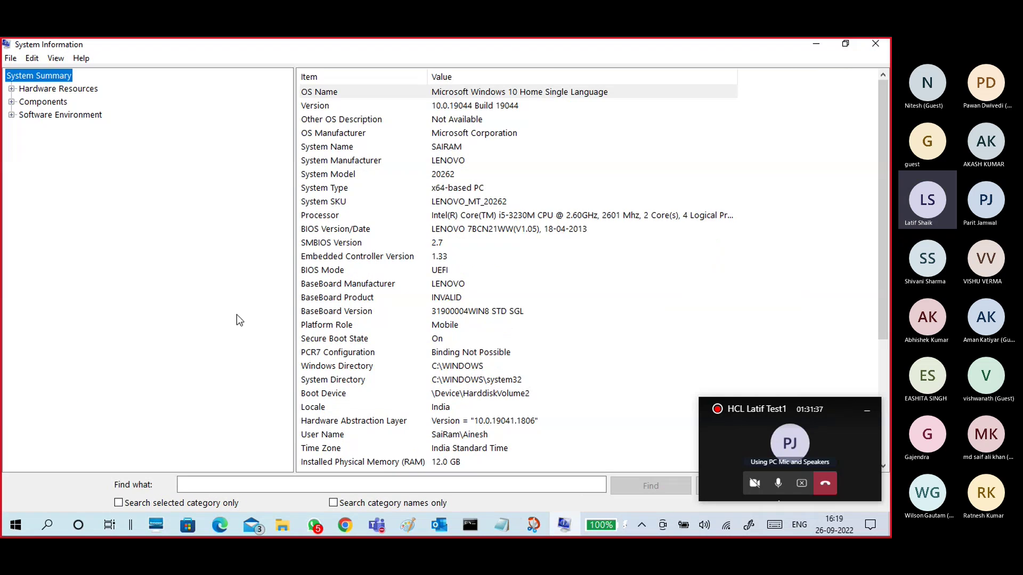
left_click(44, 89)
left_click(11, 88)
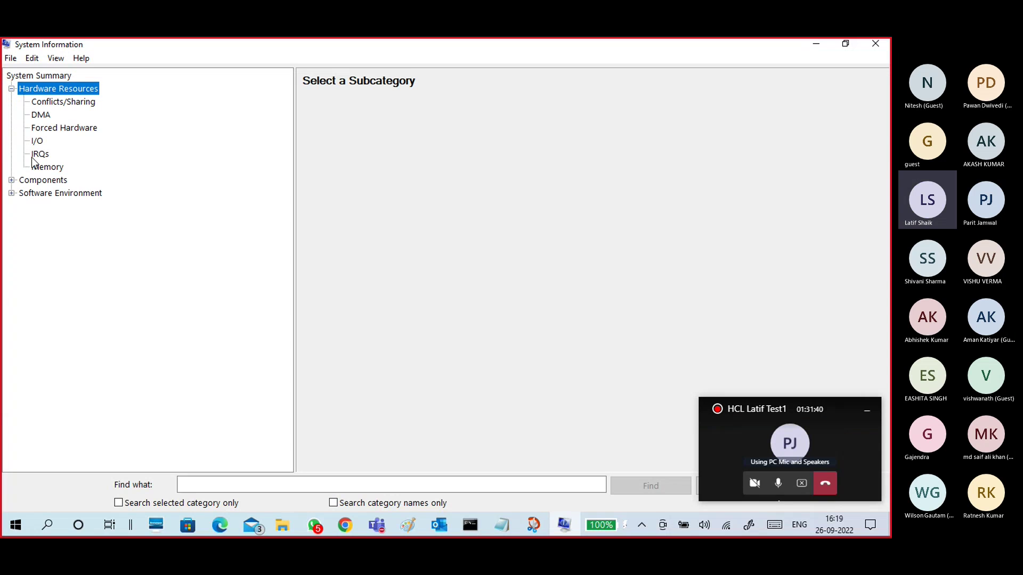
left_click(11, 89)
left_click(12, 102)
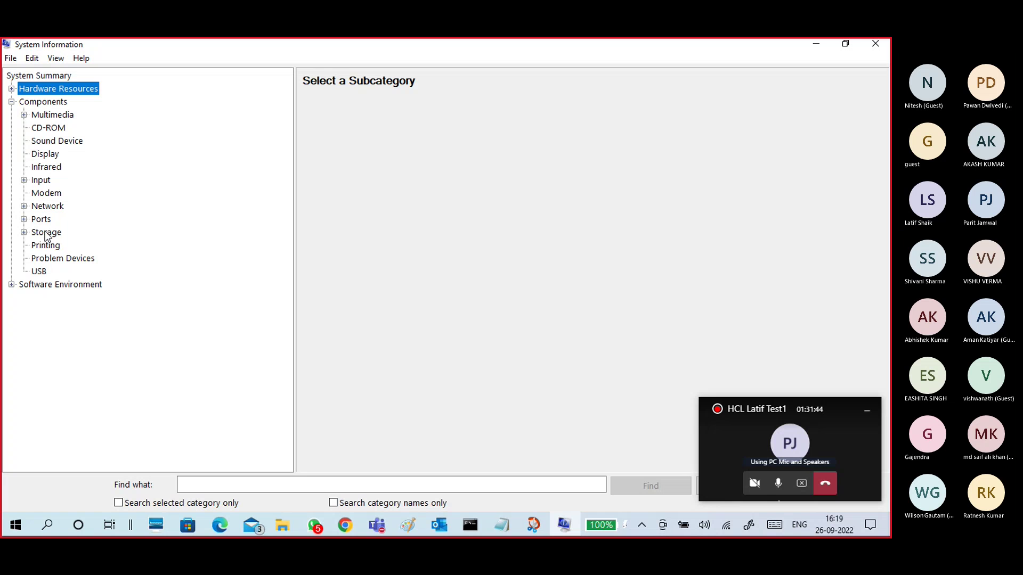
left_click(58, 105)
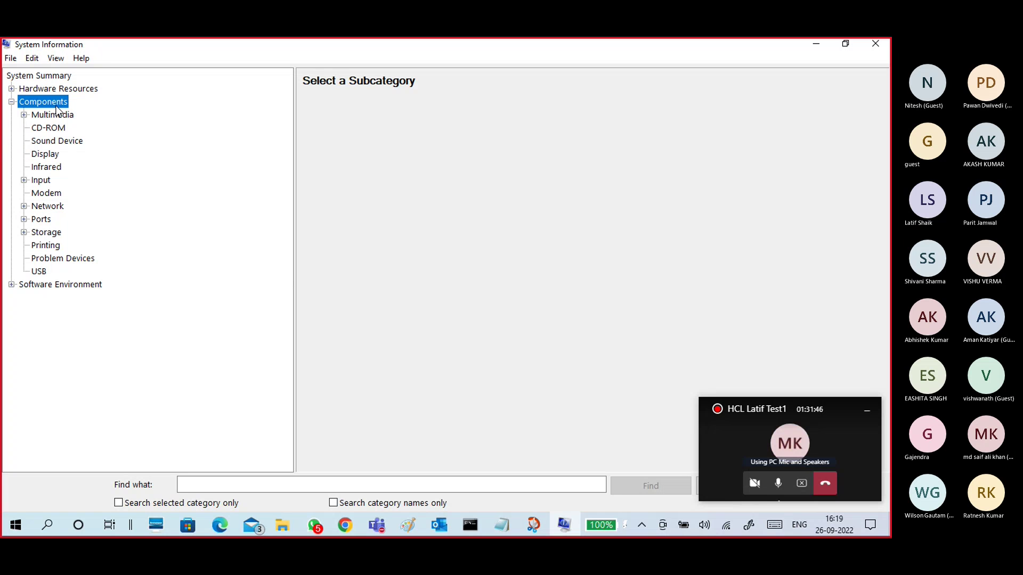
left_click(51, 75)
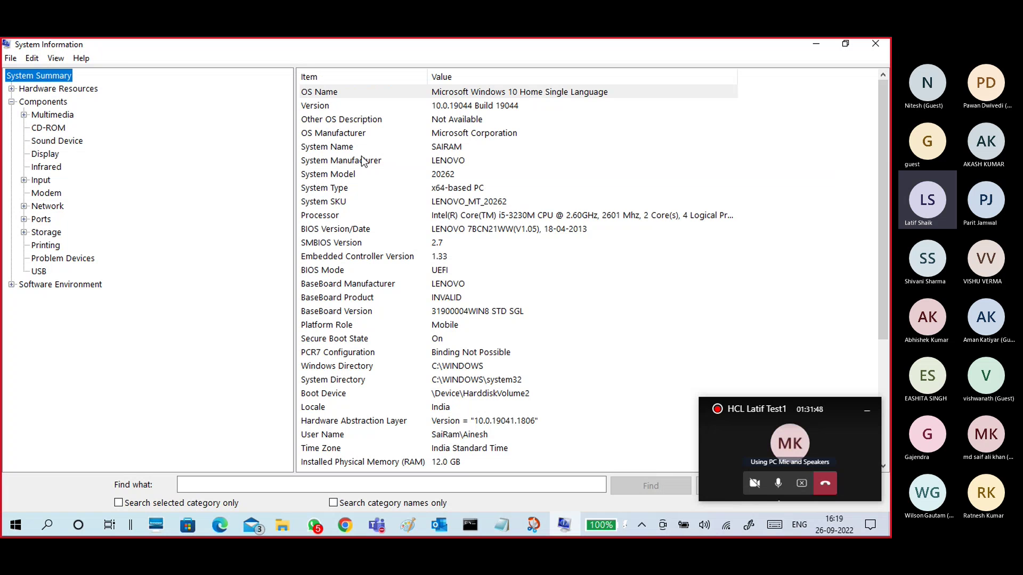
Expand Storage under Components and view the Drives and Disks details
left_click(52, 104)
left_click(55, 233)
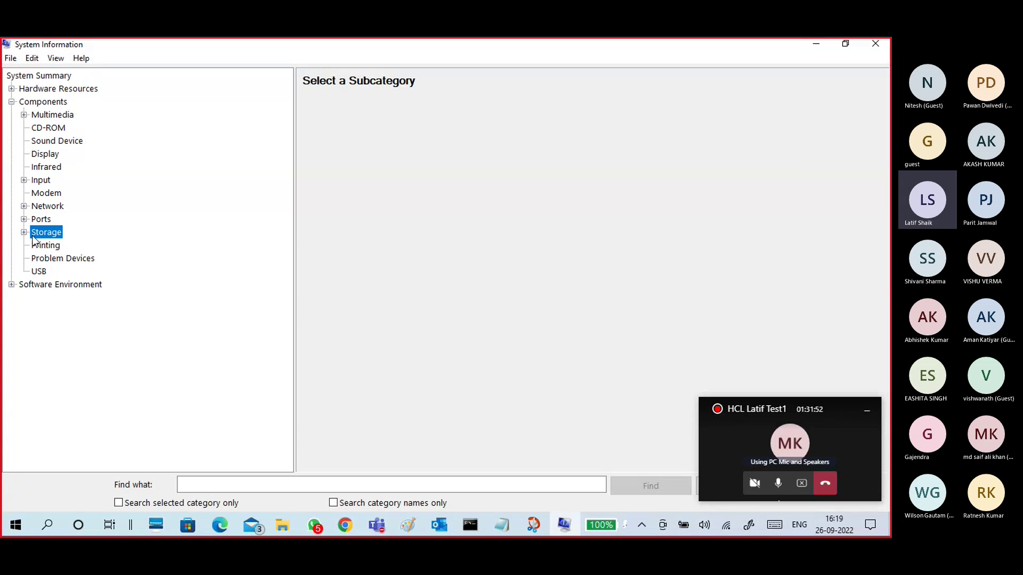
left_click(24, 232)
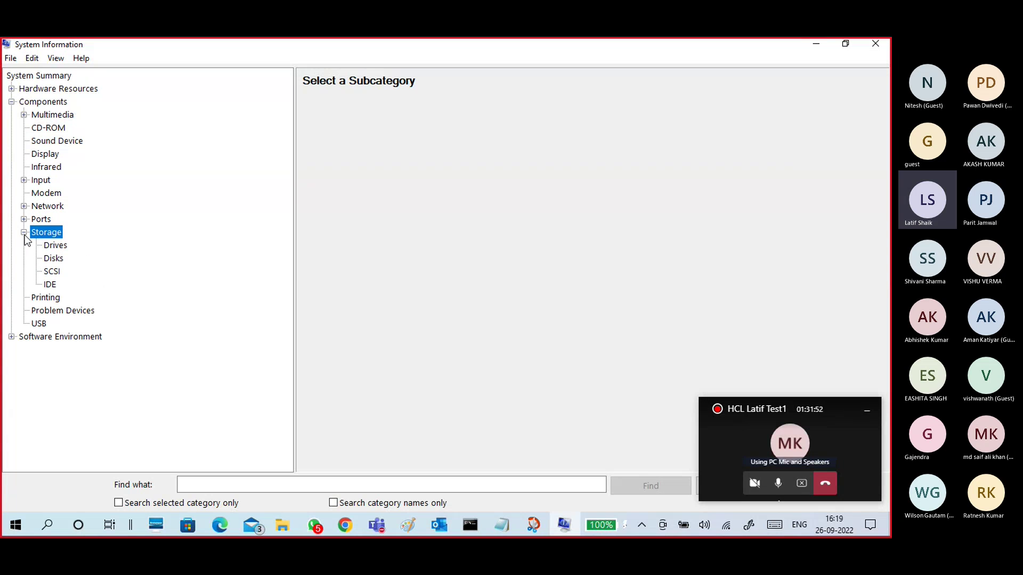
left_click(59, 246)
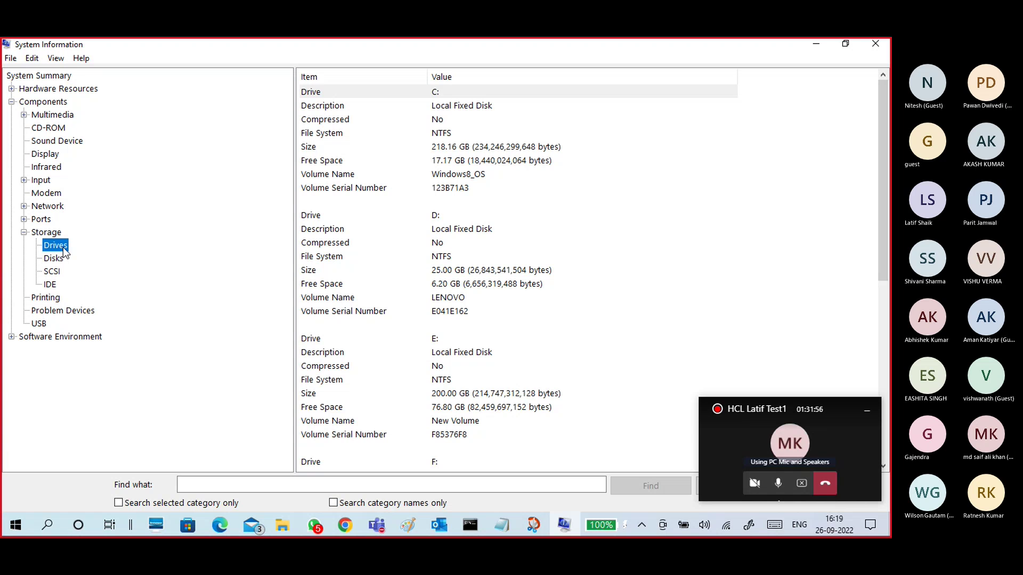
left_click(61, 259)
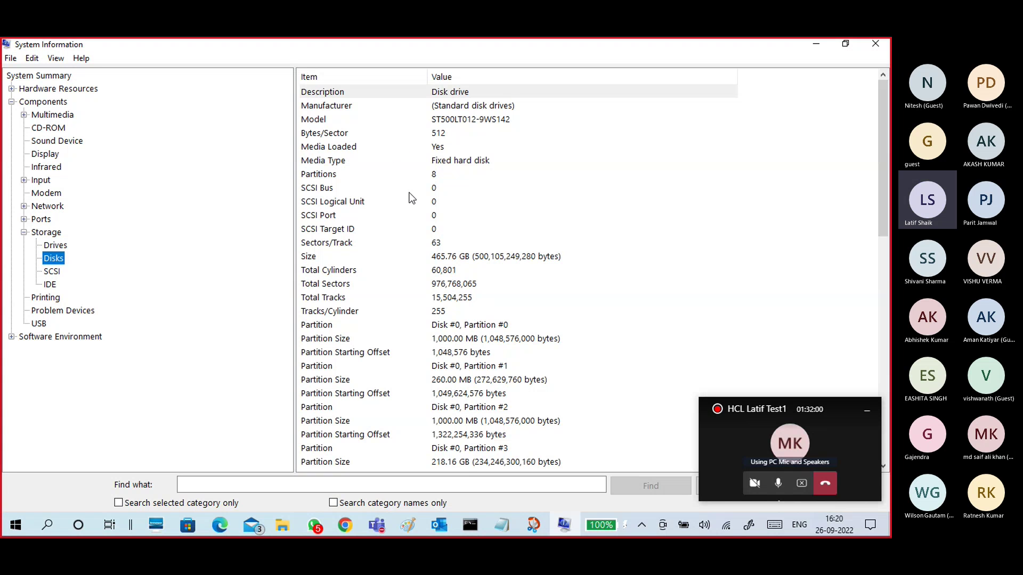
Examine the first disk's Size, Partition and Partition Size rows in the Disks details
left_click(438, 256)
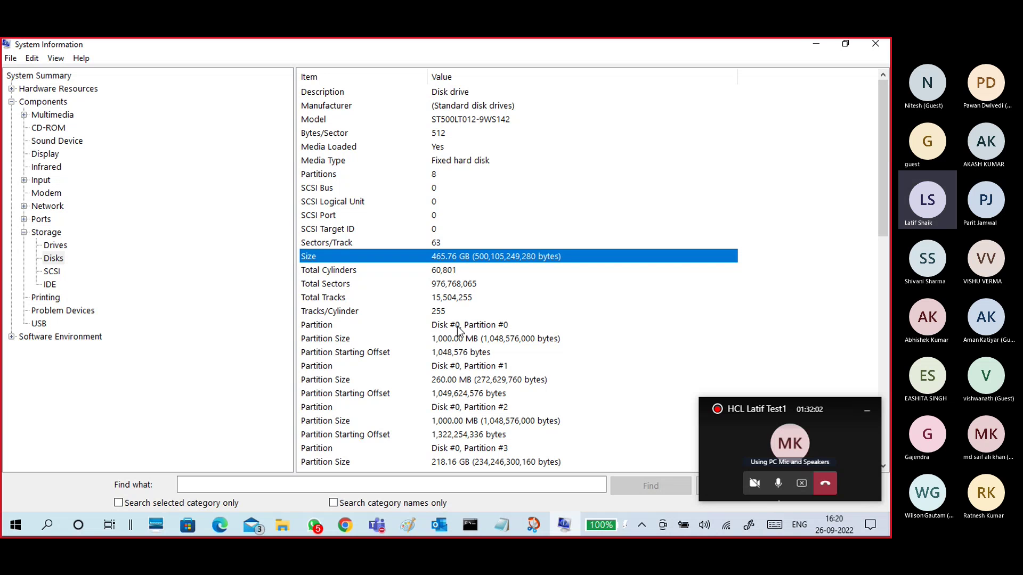
scroll(454, 301, "down", 3)
left_click(441, 202)
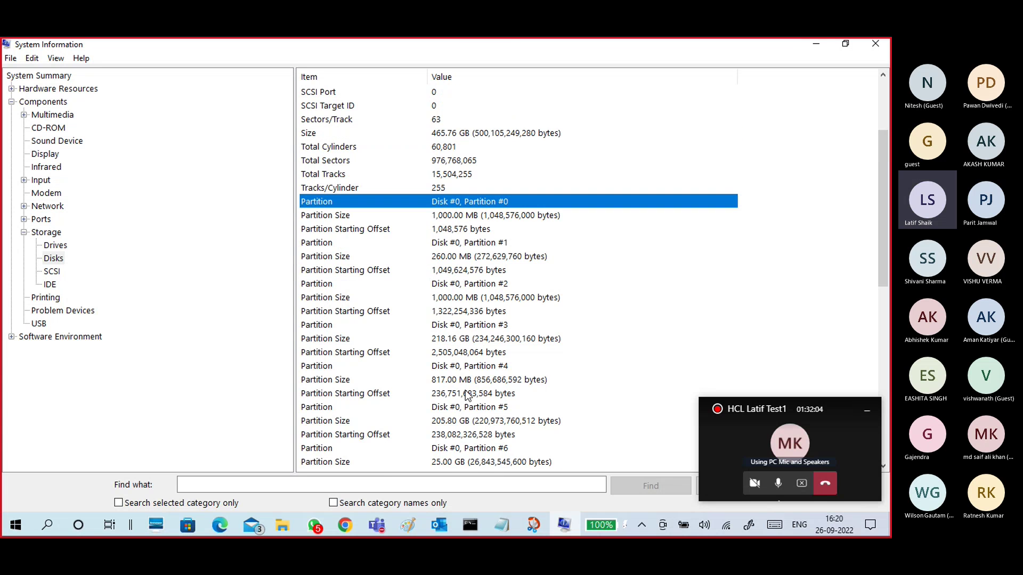
scroll(451, 313, "down", 10)
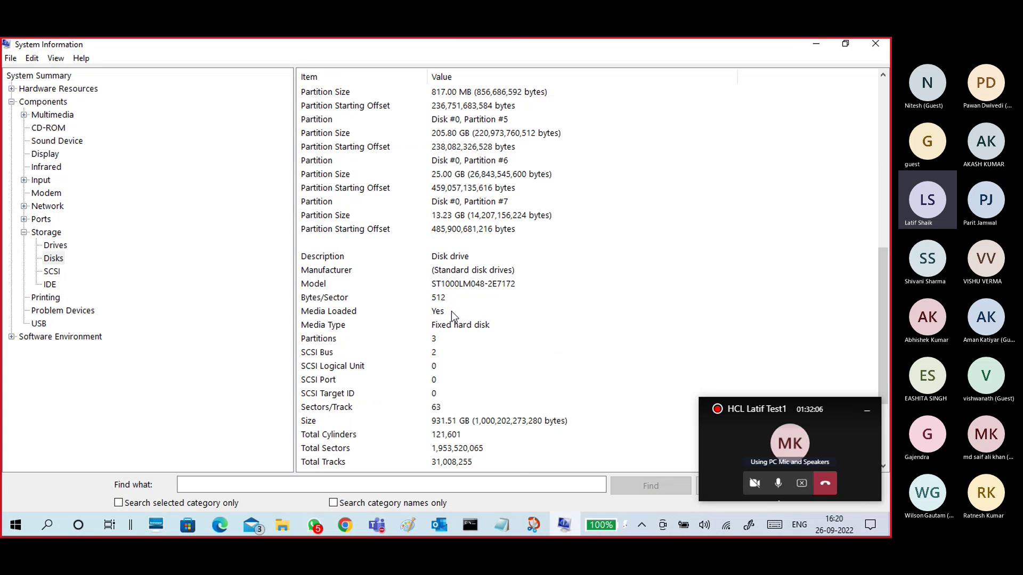
scroll(451, 303, "up", 14)
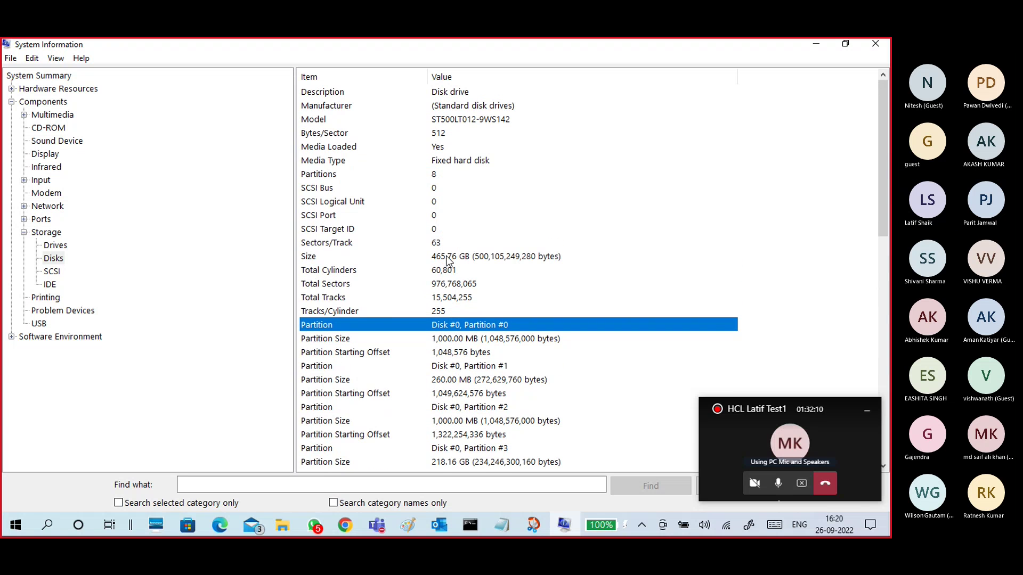
left_click(445, 340)
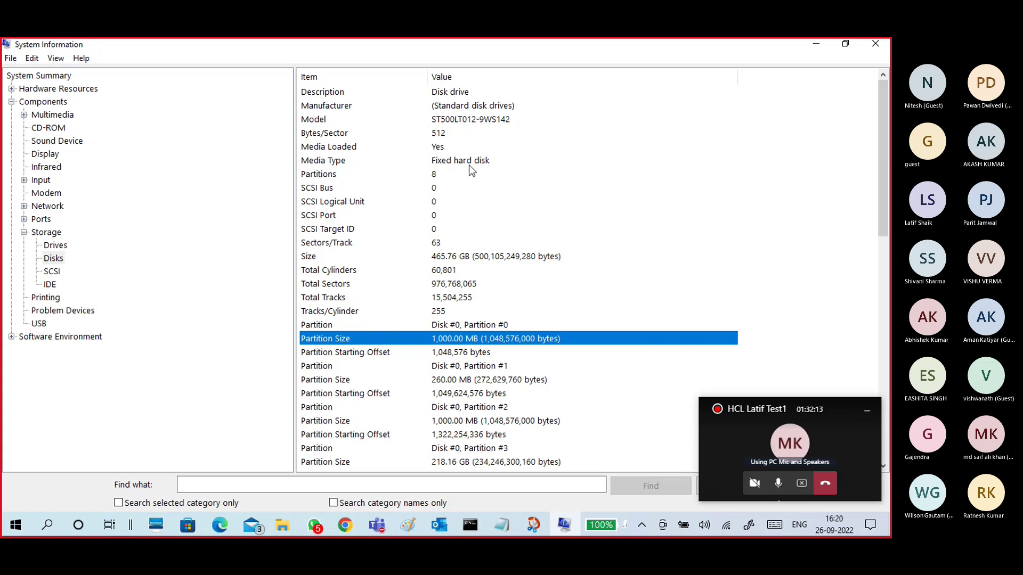
left_click(453, 257)
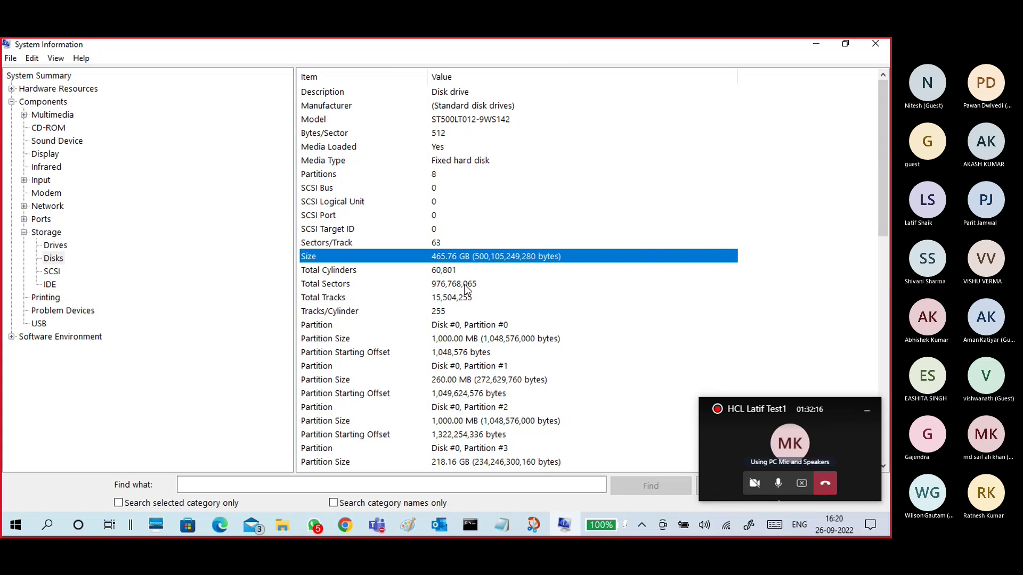
Find the second disk drive in the Disks details and highlight its Size row
scroll(467, 286, "down", 5)
scroll(468, 286, "down", 2)
scroll(468, 286, "down", 4)
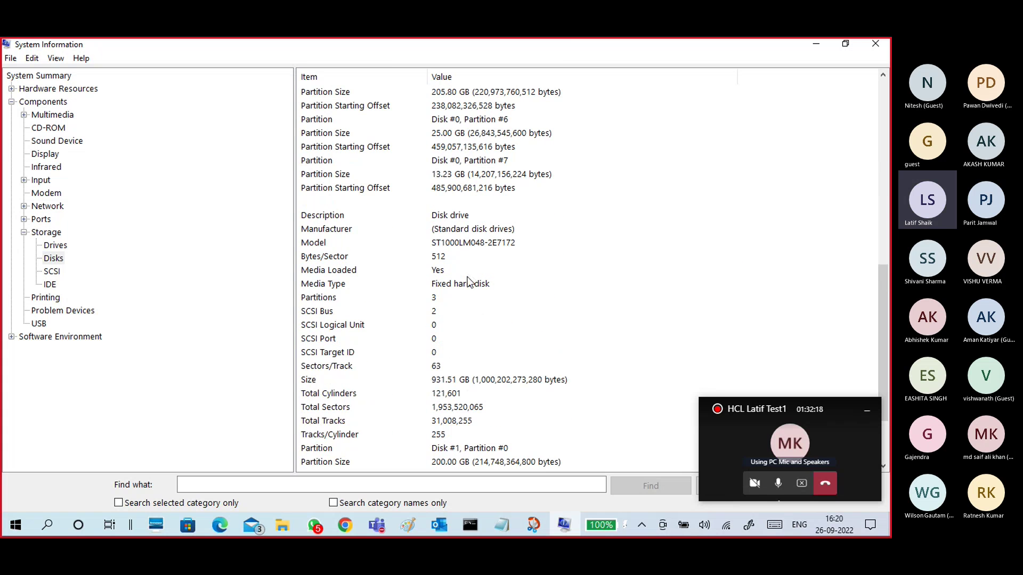
left_click(458, 378)
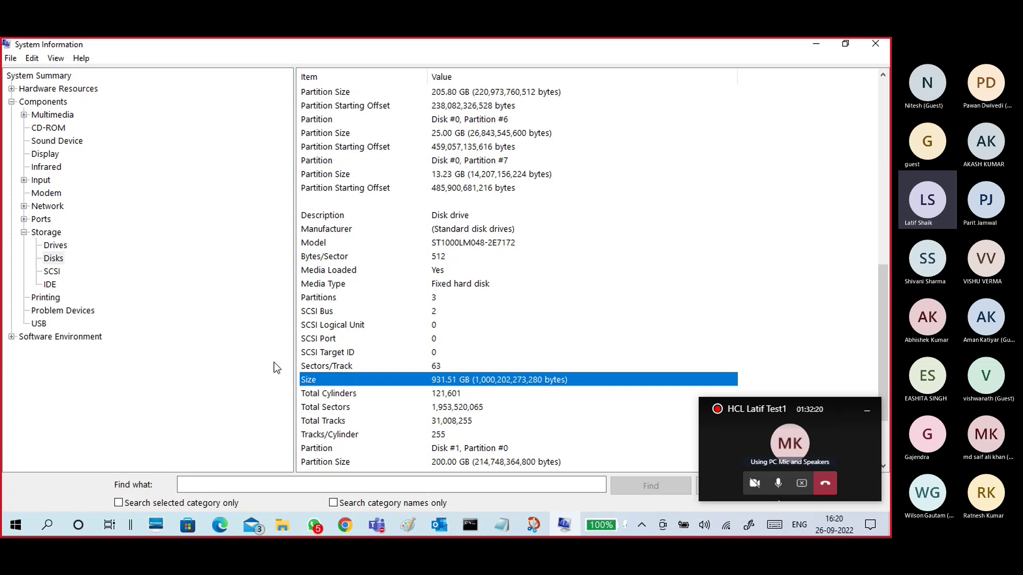
Review the OS Name, Version, Processor, System Type and Installed Physical Memory rows in System Summary and close System Information
left_click(63, 78)
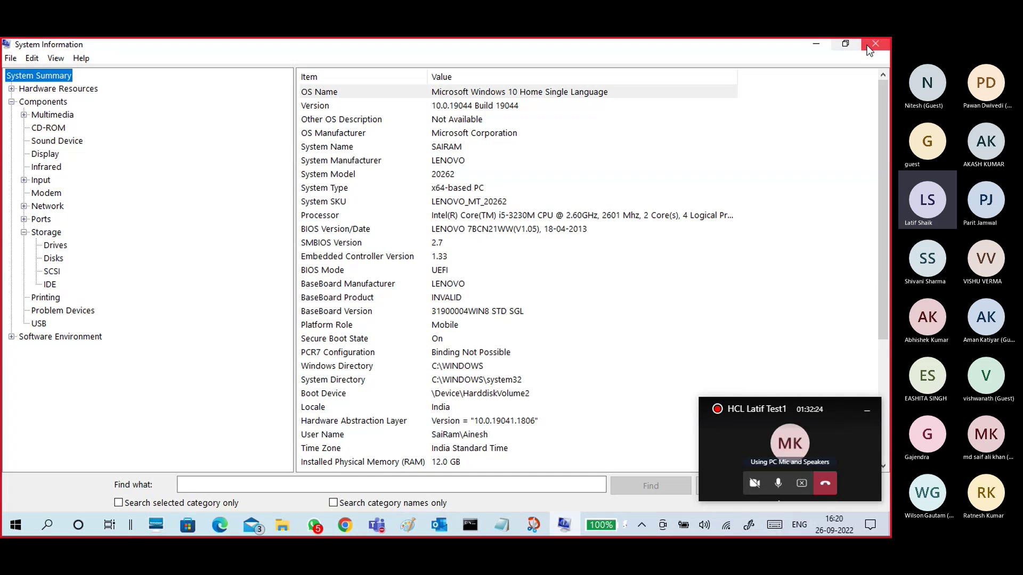
left_click(369, 96)
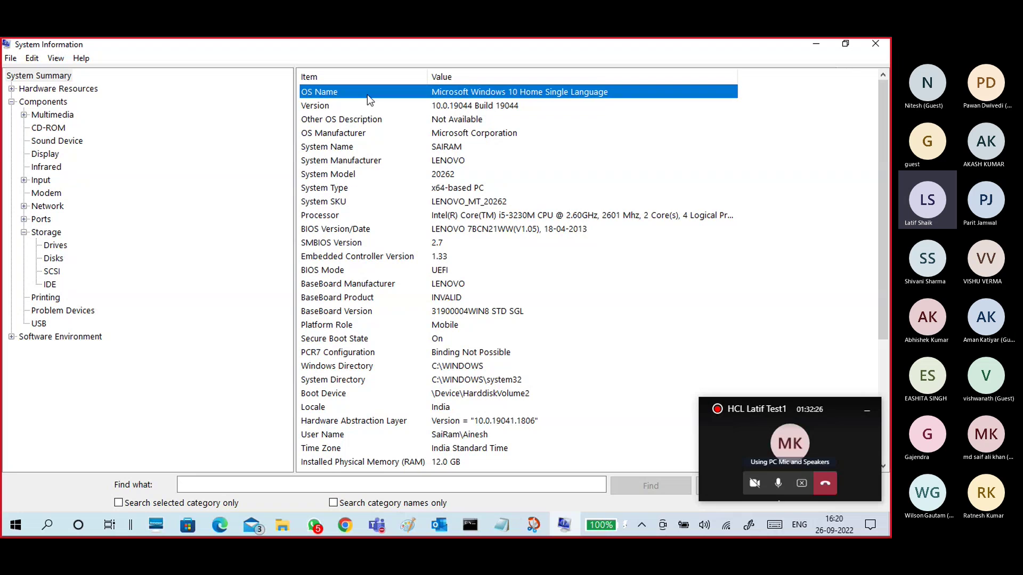
left_click(373, 110)
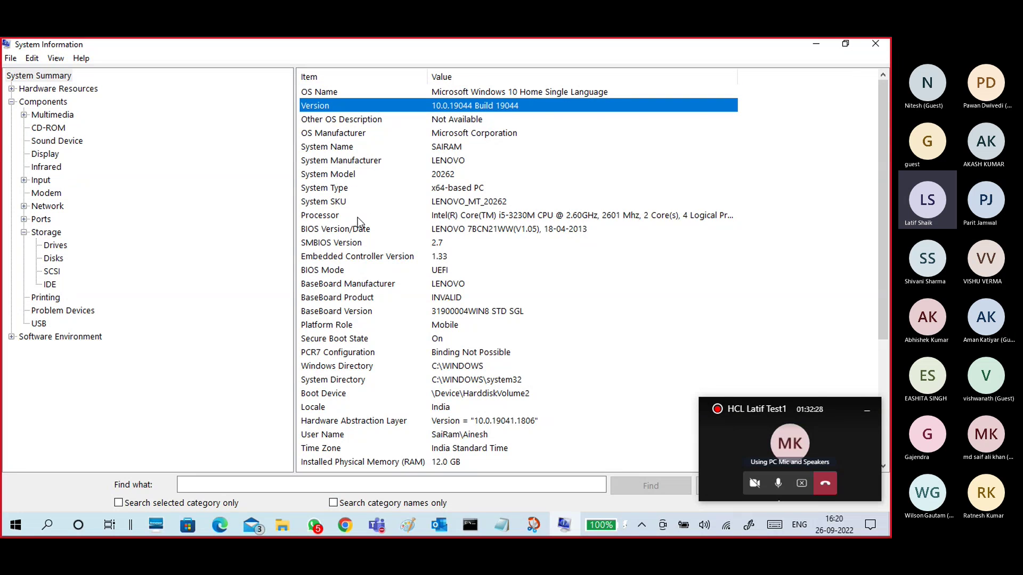
left_click(318, 218)
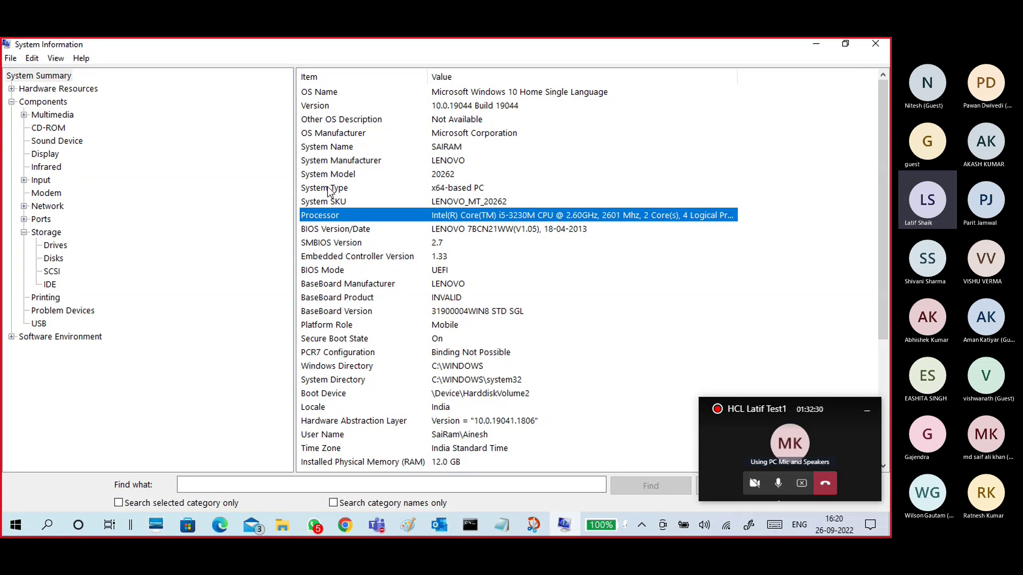
left_click(327, 193)
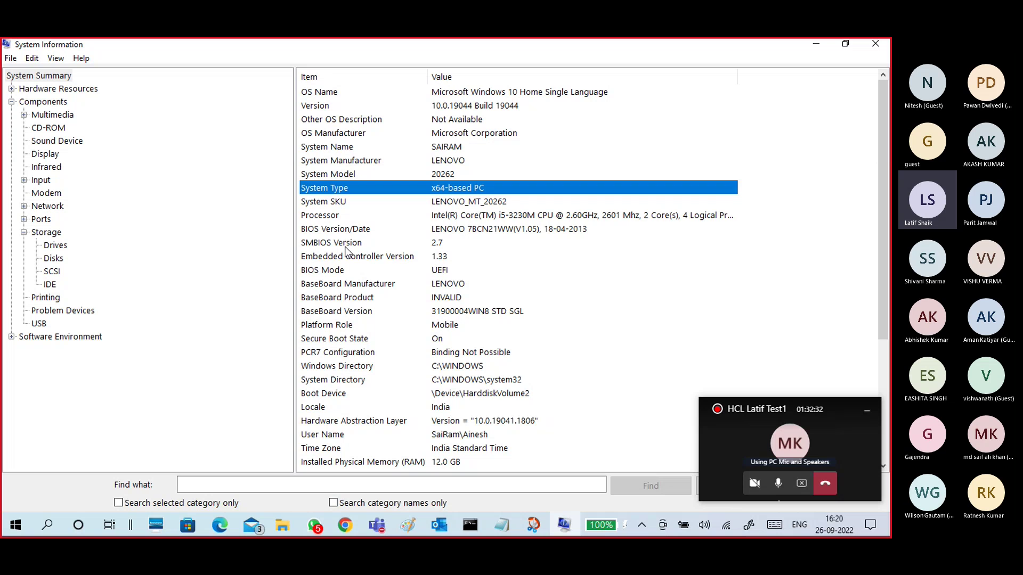
left_click(345, 218)
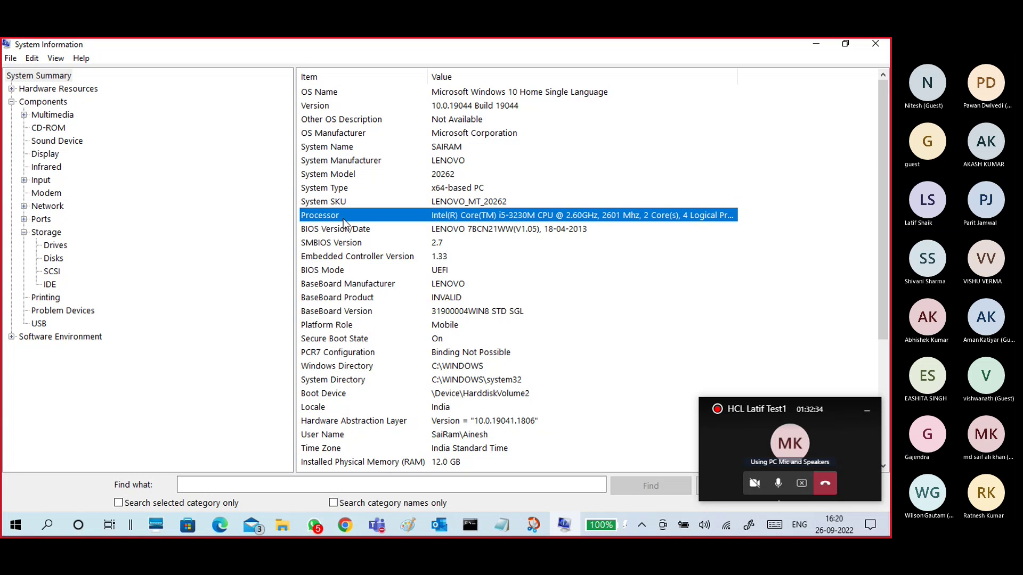
left_click(379, 462)
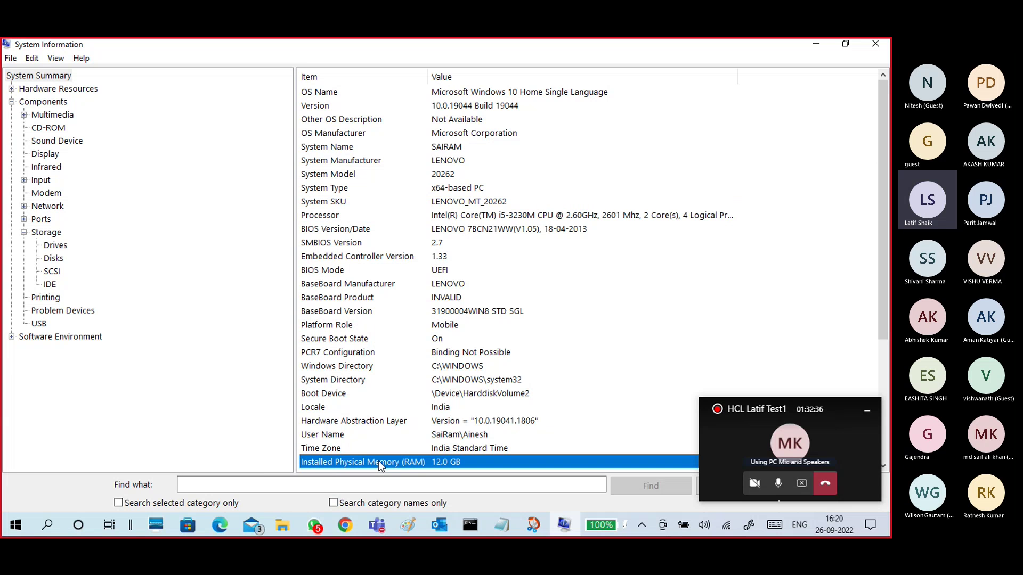
left_click(873, 44)
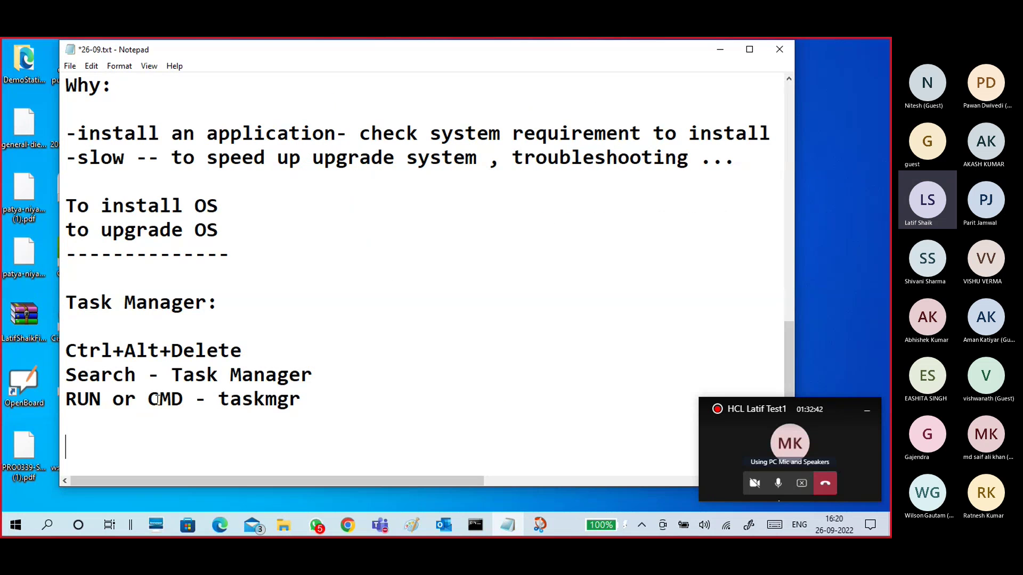
Add the line "MSinfo32" to the notes below "RUN or CMD - taskmgr", followed by blank lines
type("MS I")
key("BackSpace")
key("BackSpace")
type("info32")
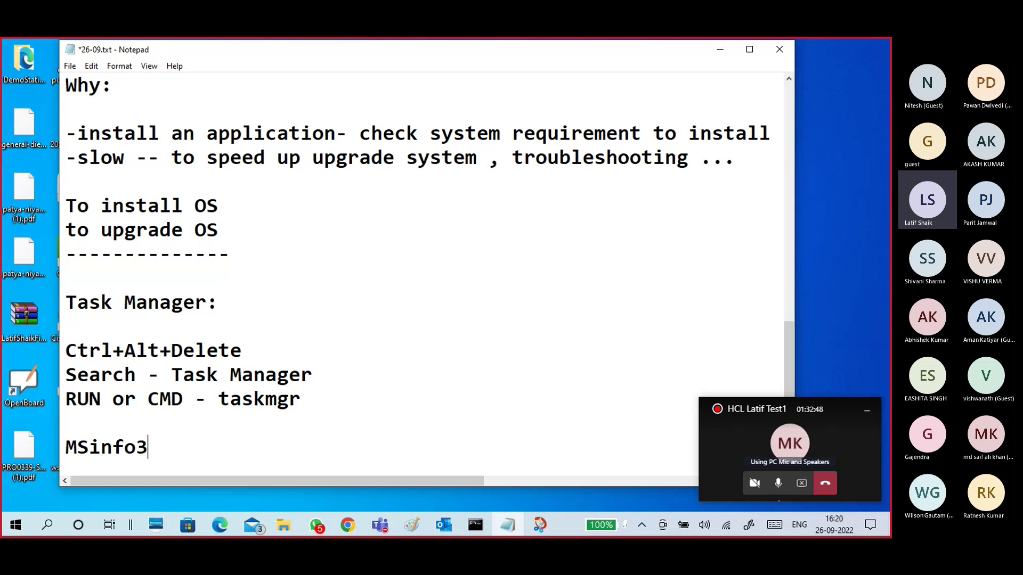
key("Return")
key("Return")
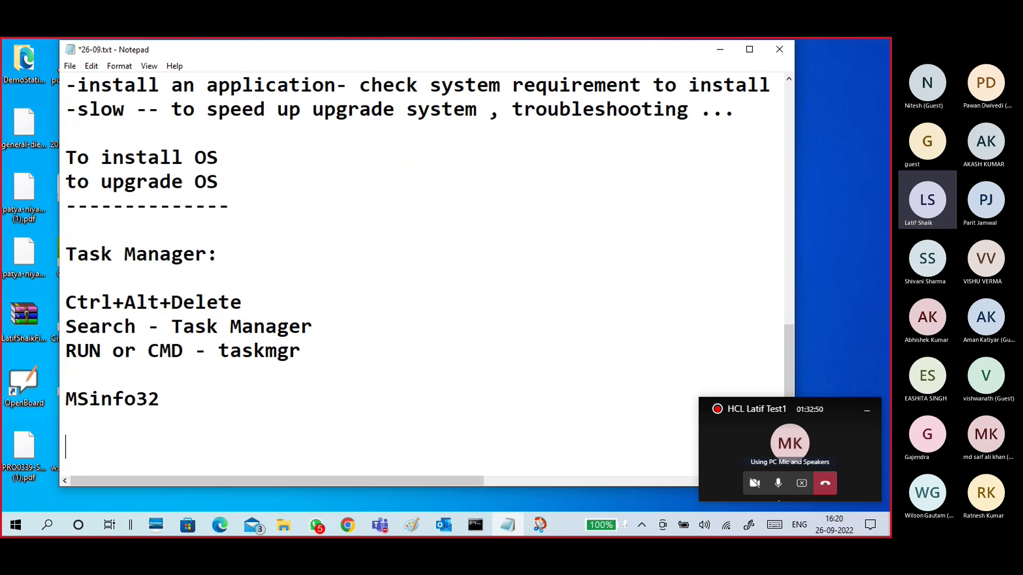
key("Return")
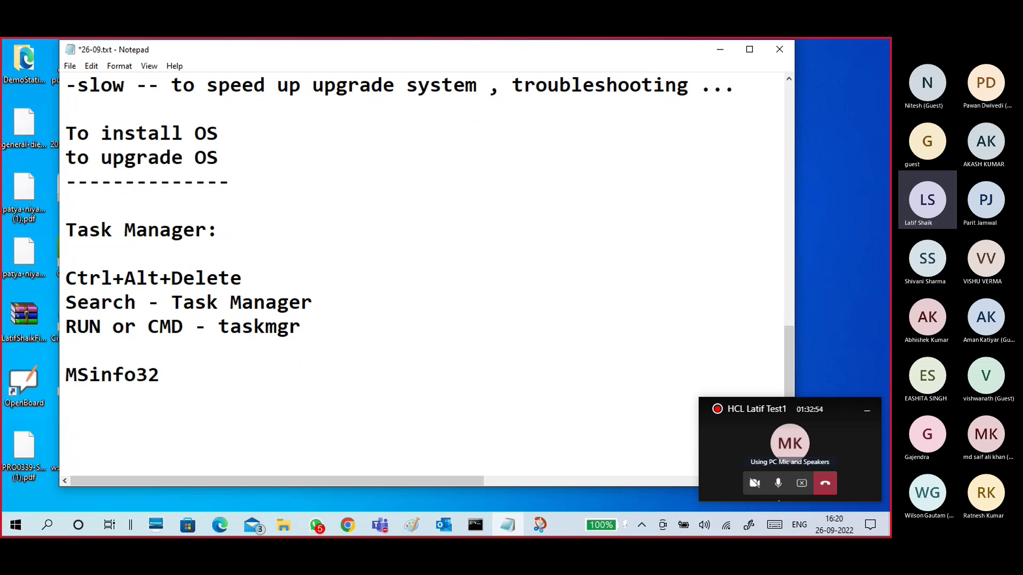
Change the capital "MS" of the new MSinfo32 line to lowercase "ms"
left_click_drag(90, 376, 40, 377)
type("ms")
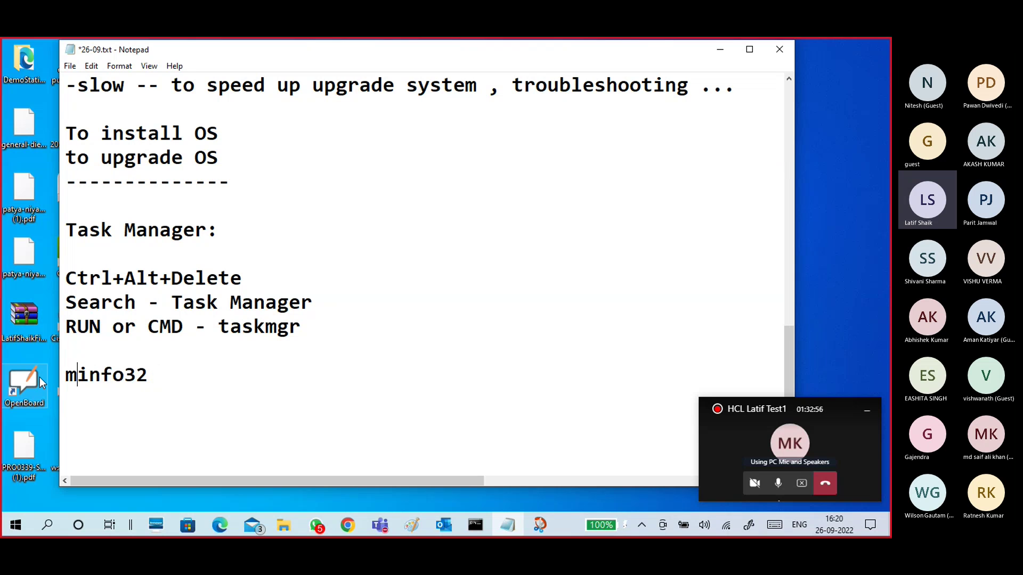
key("Down")
Point out Dxdiag in the list of configuration checks and launch the DirectX Diagnostic Tool by running dxdiag
scroll(176, 315, "up", 4)
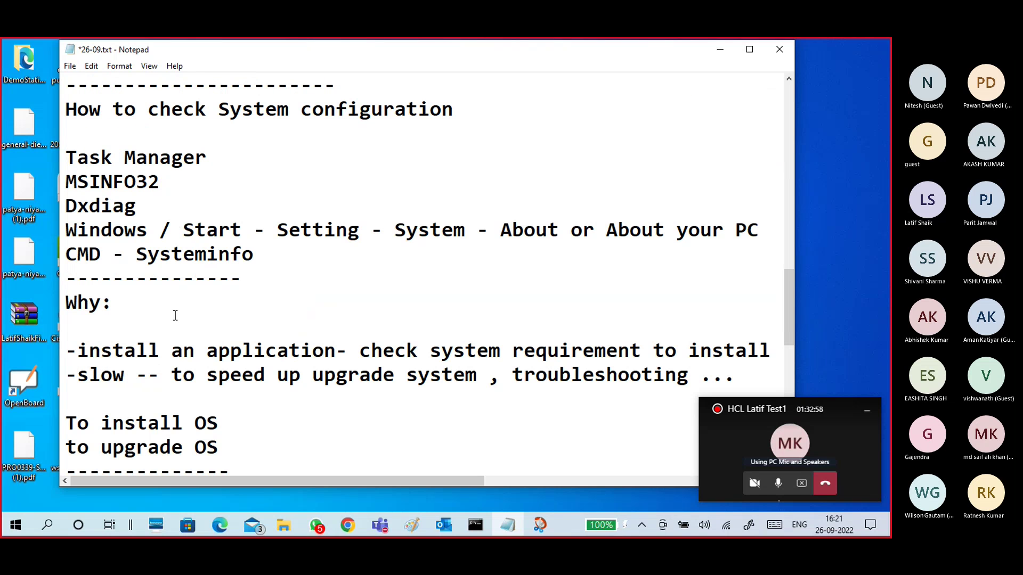
left_click_drag(146, 207, 47, 213)
left_click(152, 205)
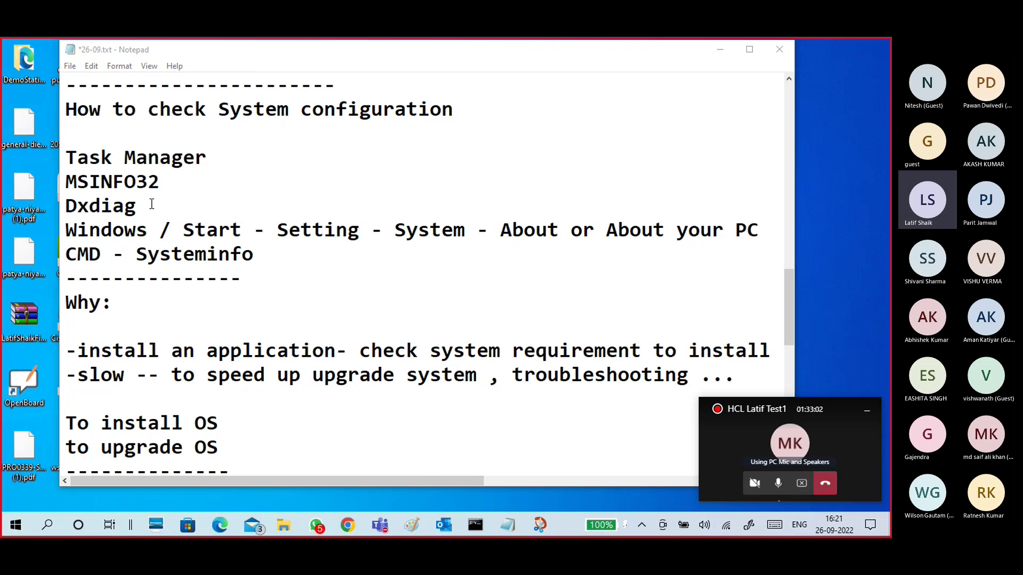
key("super")
key("super+r")
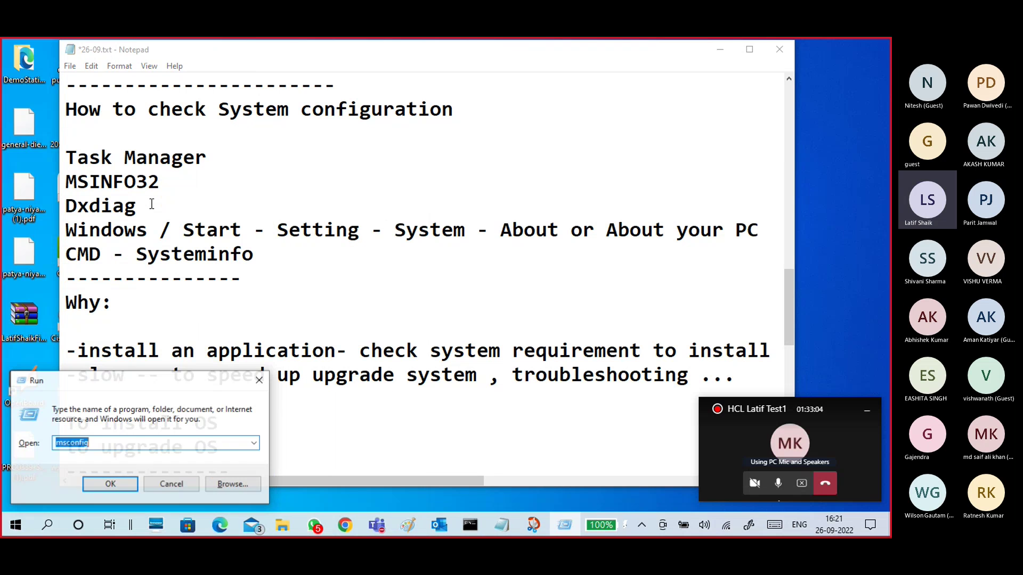
type("dxd")
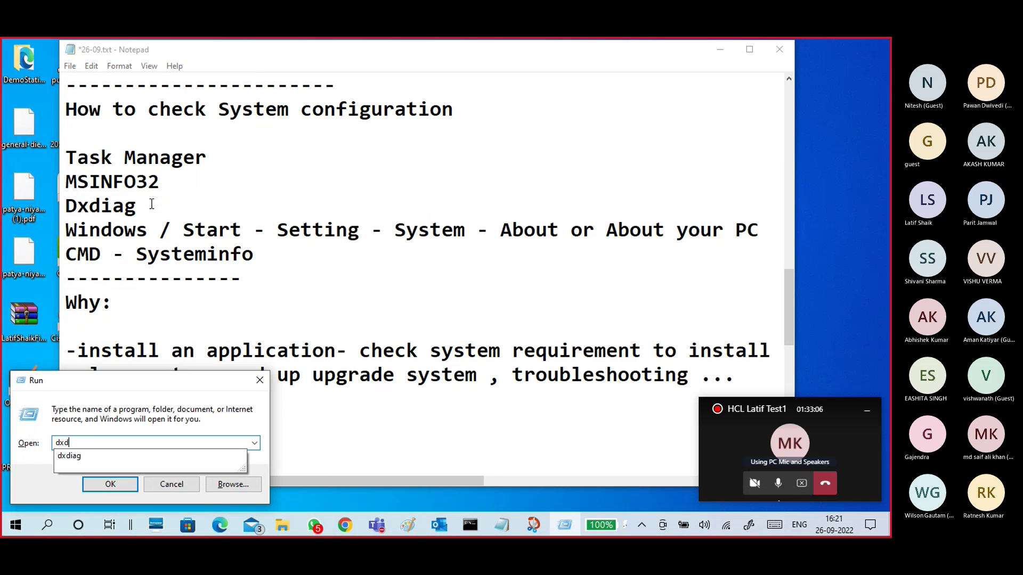
type("iag")
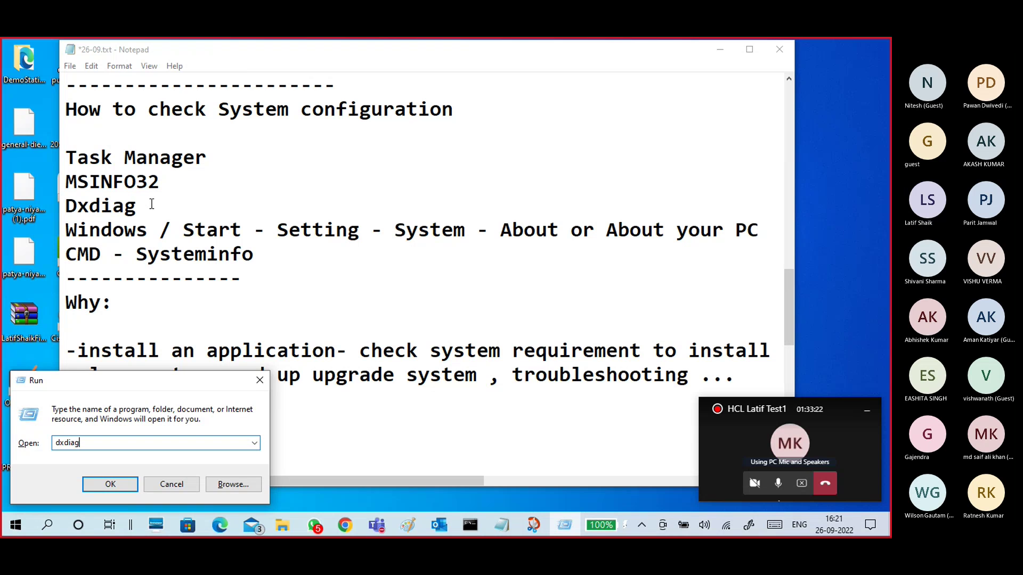
key("Return")
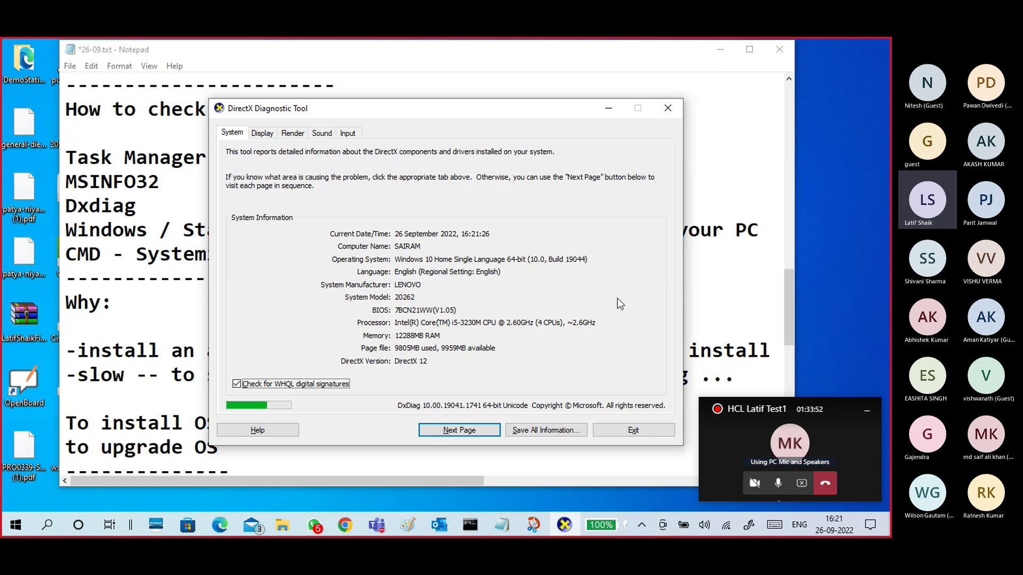
Minimize the meeting window, capture the DirectX Diagnostic Tool window as a new rectangular snip in Snip & Sketch and maximize it
left_click(867, 411)
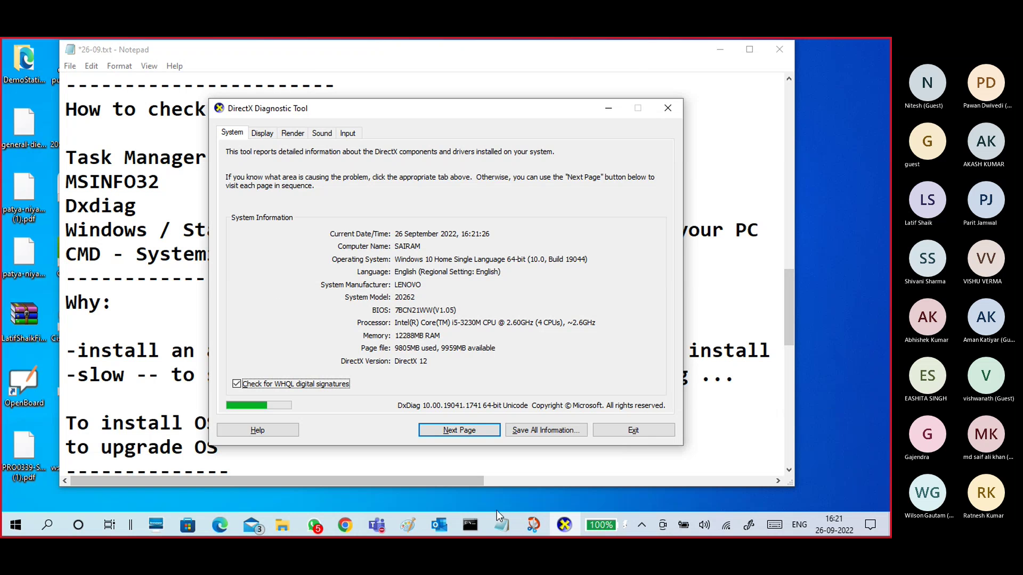
left_click(535, 527)
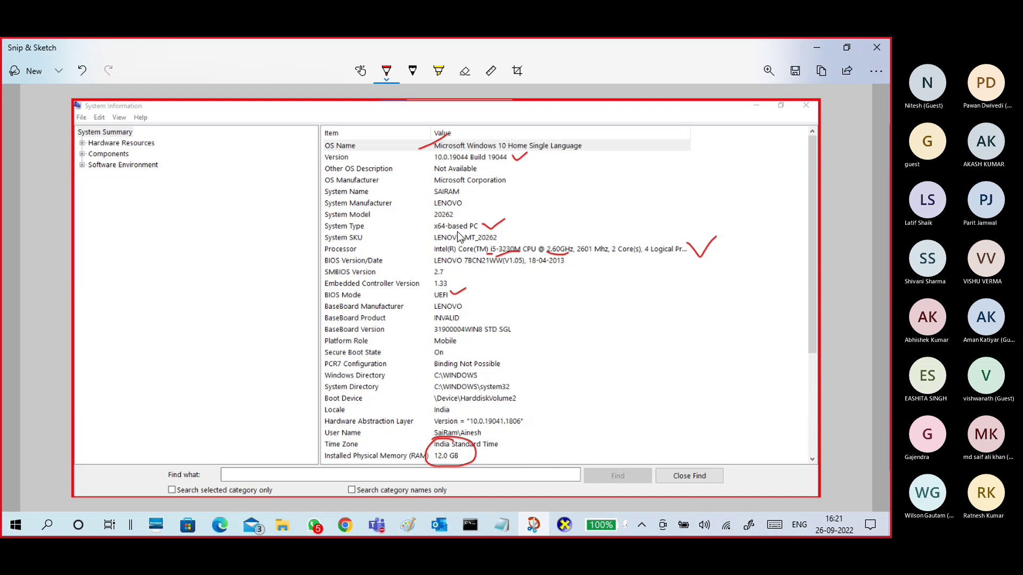
left_click(25, 69)
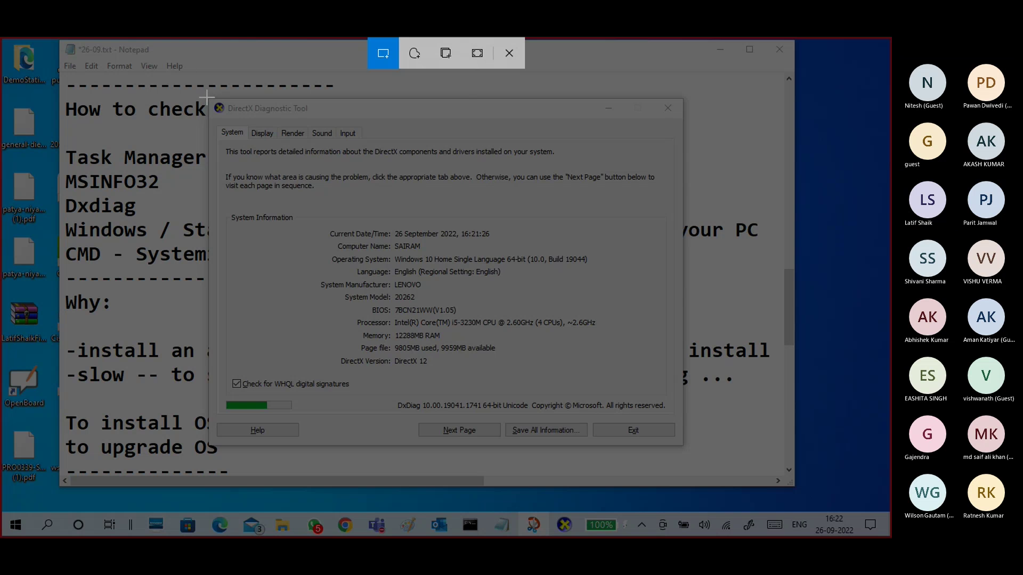
mouse_move(207, 93)
left_mouse_down()
mouse_move(489, 324)
mouse_move(693, 457)
mouse_move(684, 451)
left_mouse_up()
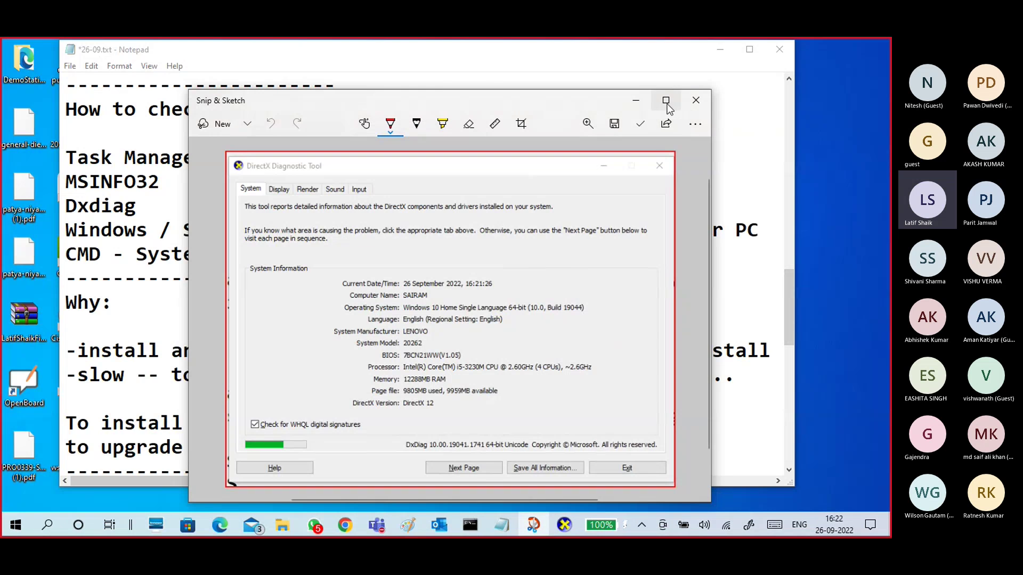
left_click(665, 100)
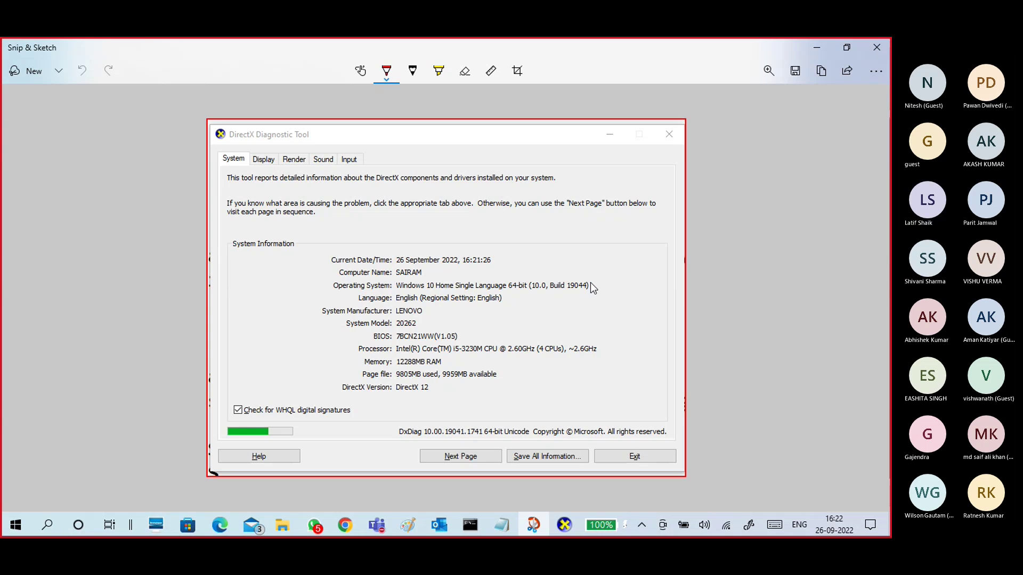
Mark the operating system, 64-bit, processor, 4 CPUs, memory and DirectX 12 entries in red pen on the snip, and minimize it
left_click_drag(593, 283, 616, 273)
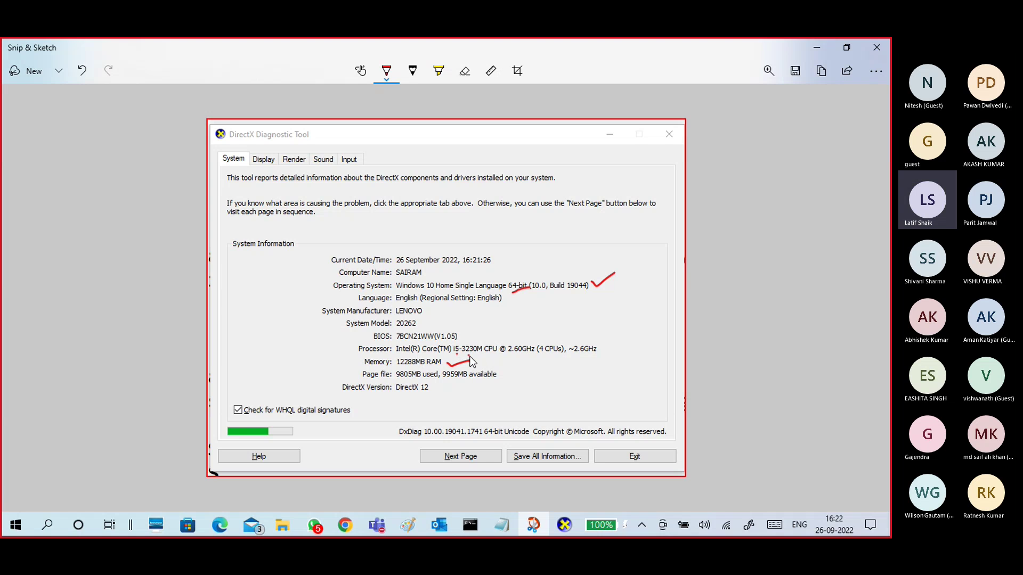
left_click(543, 354)
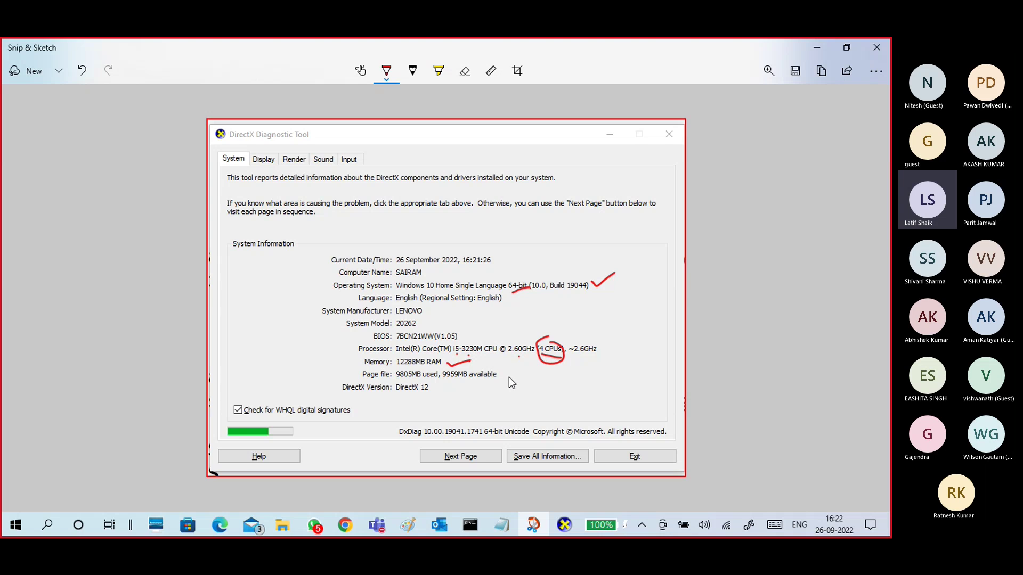
left_click_drag(414, 397, 442, 392)
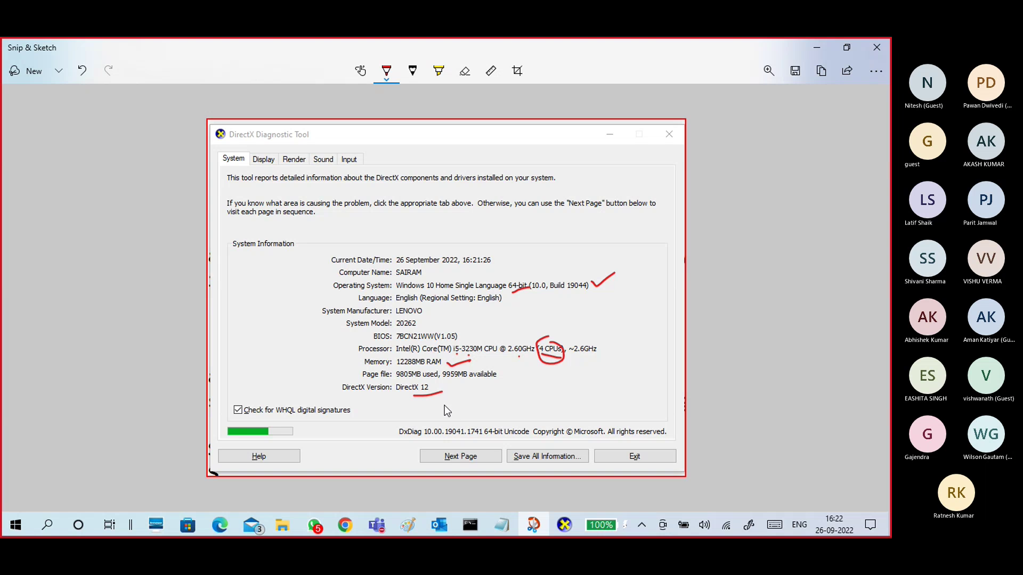
left_click(812, 48)
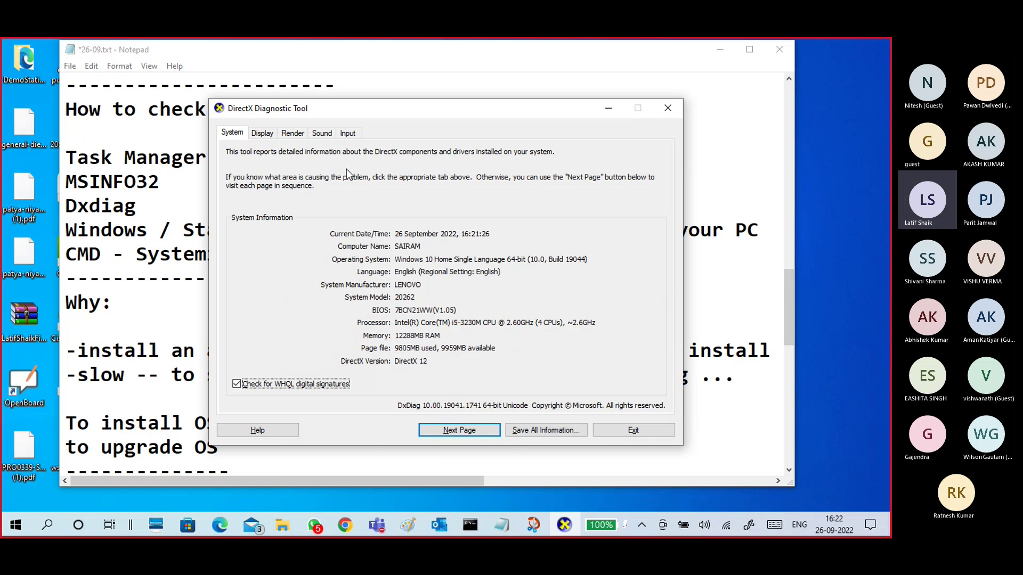
Look through the Render, System, Display, Sound and Input details in the DirectX Diagnostic Tool, comparing the two graphics devices
left_click(292, 134)
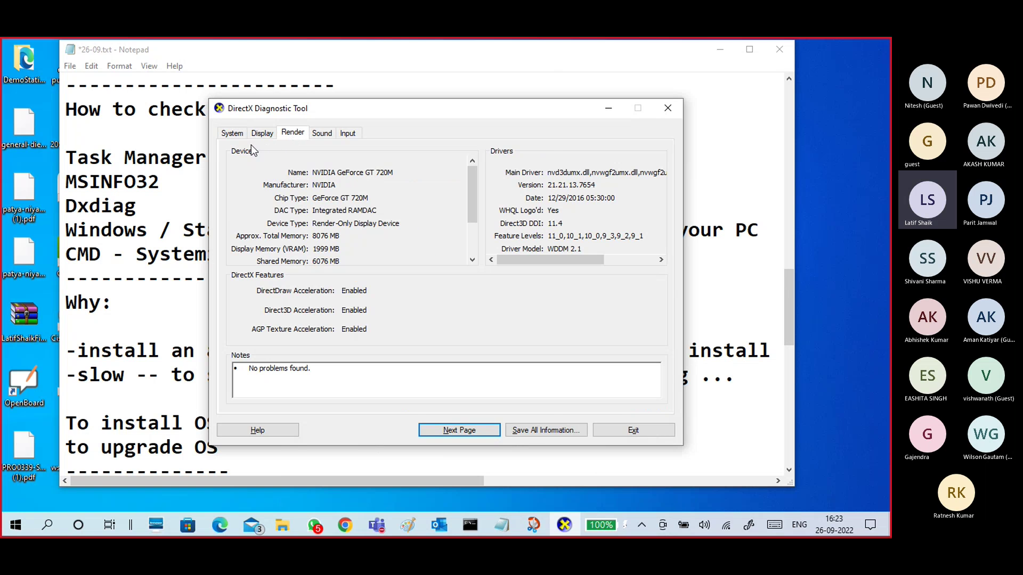
left_click(232, 134)
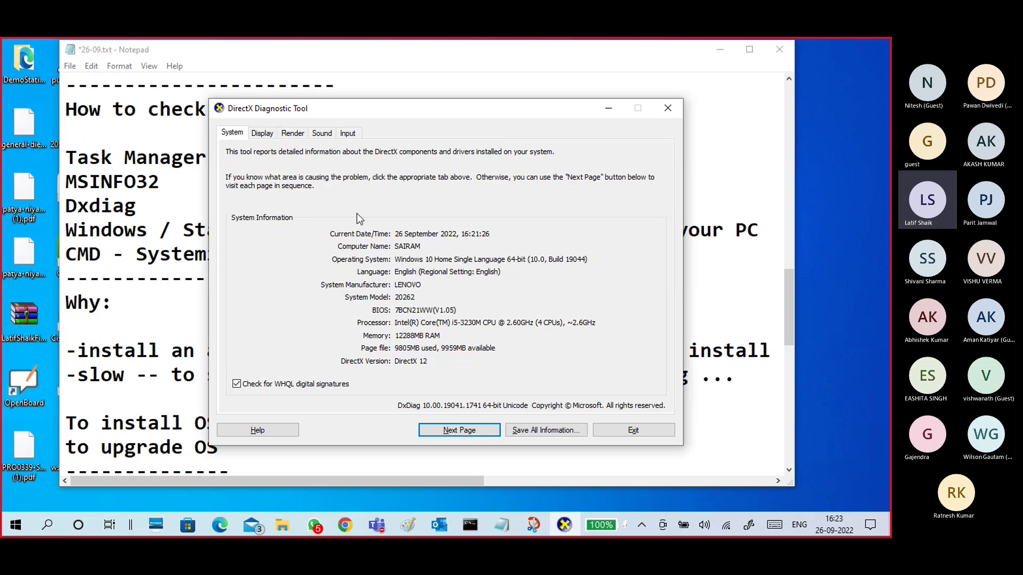
left_click(295, 136)
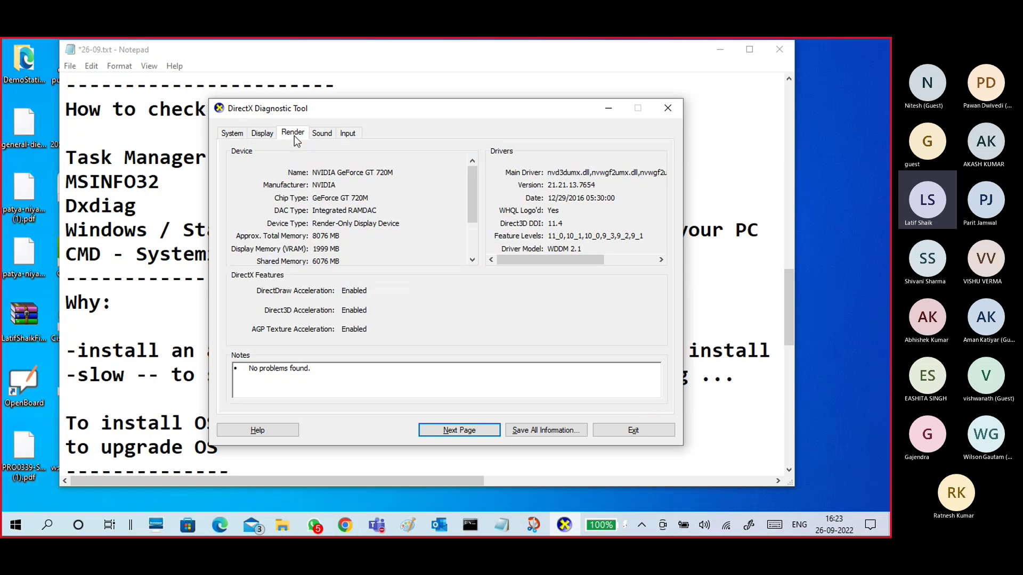
left_click(262, 139)
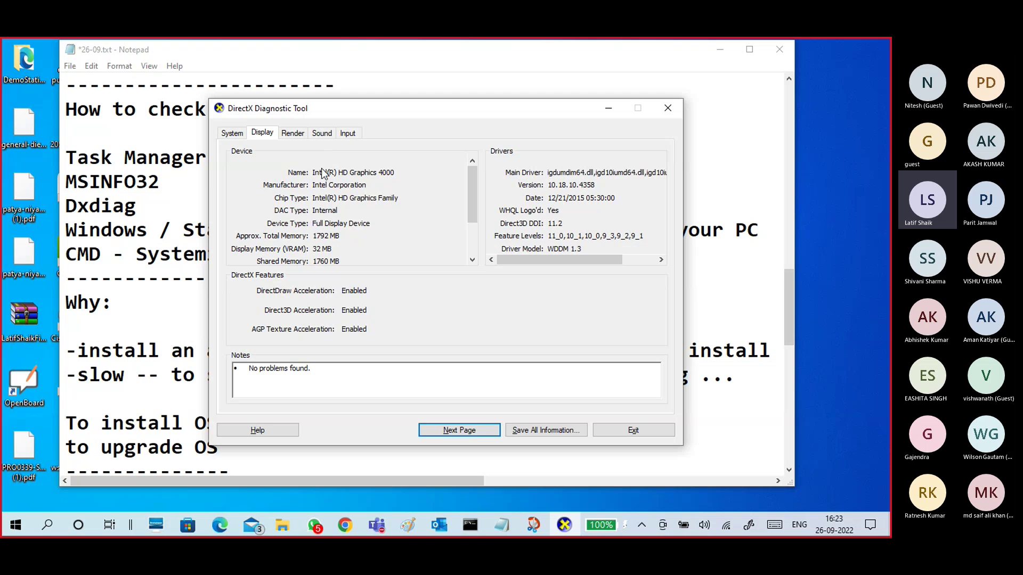
left_click(291, 134)
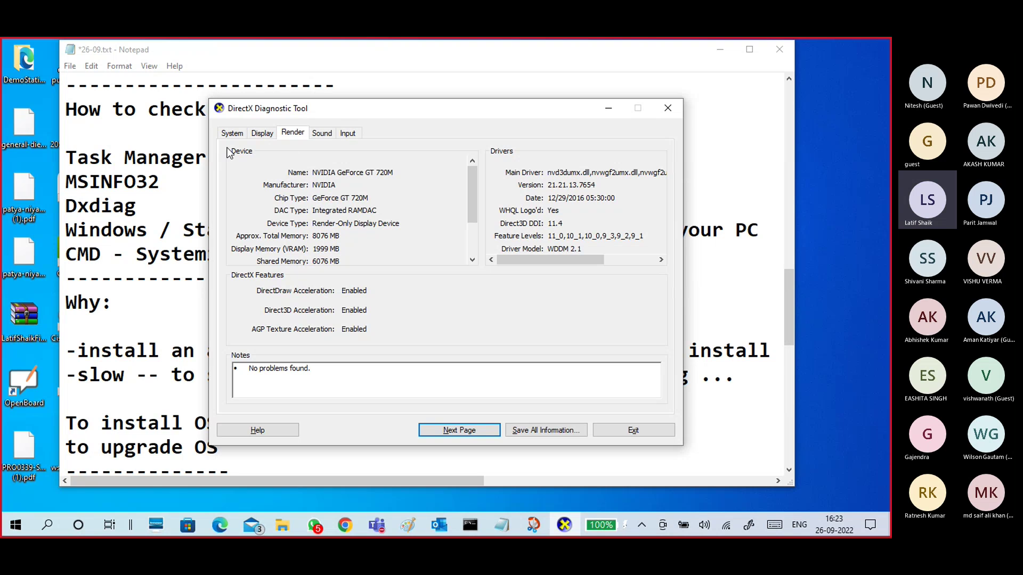
left_click(323, 134)
left_click(347, 133)
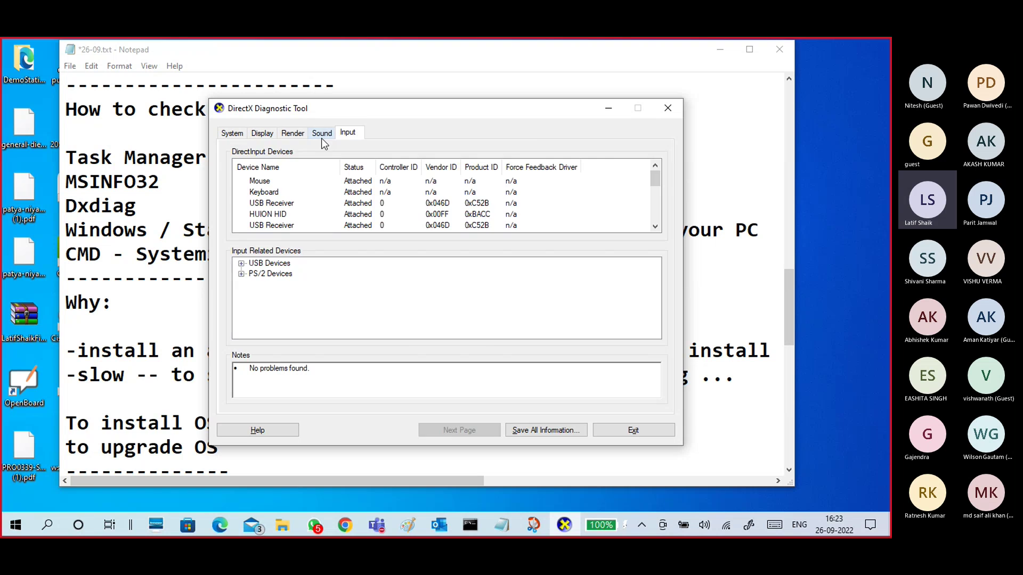
left_click(322, 134)
left_click(292, 134)
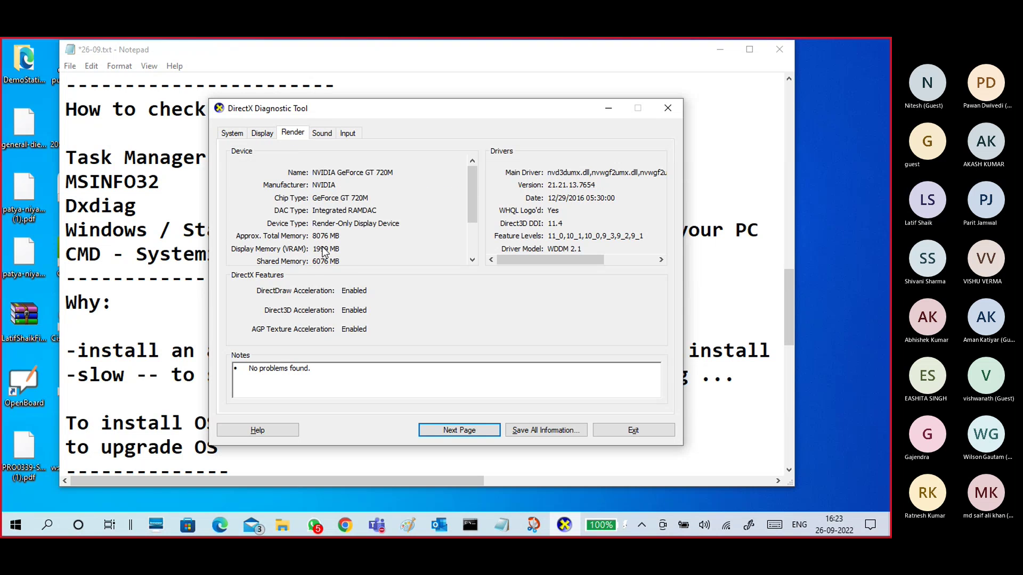
left_click(260, 135)
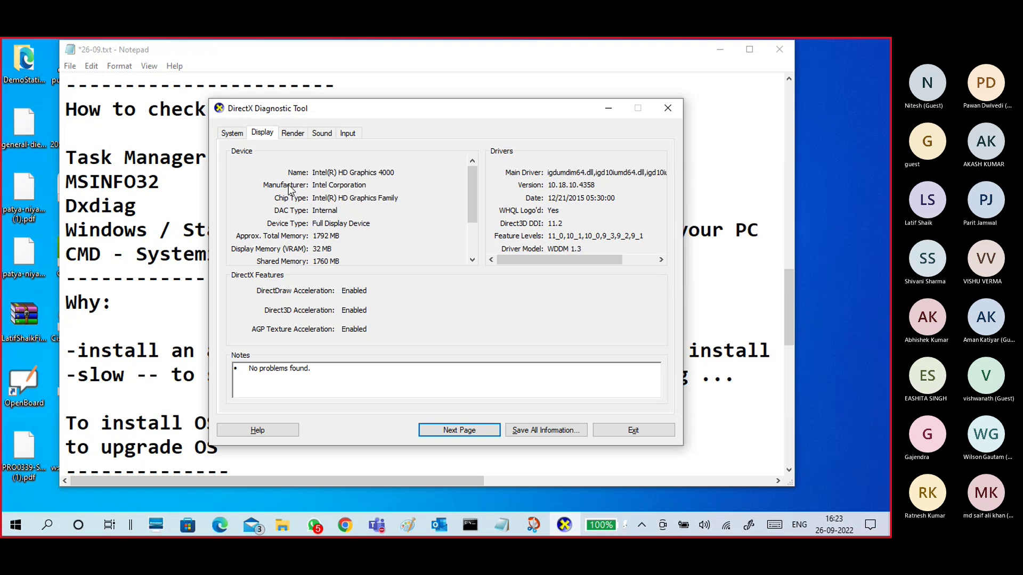
Close the DirectX Diagnostic Tool and highlight MSINFO32 and Dxdiag in the notes' list of configuration checks
left_click(241, 133)
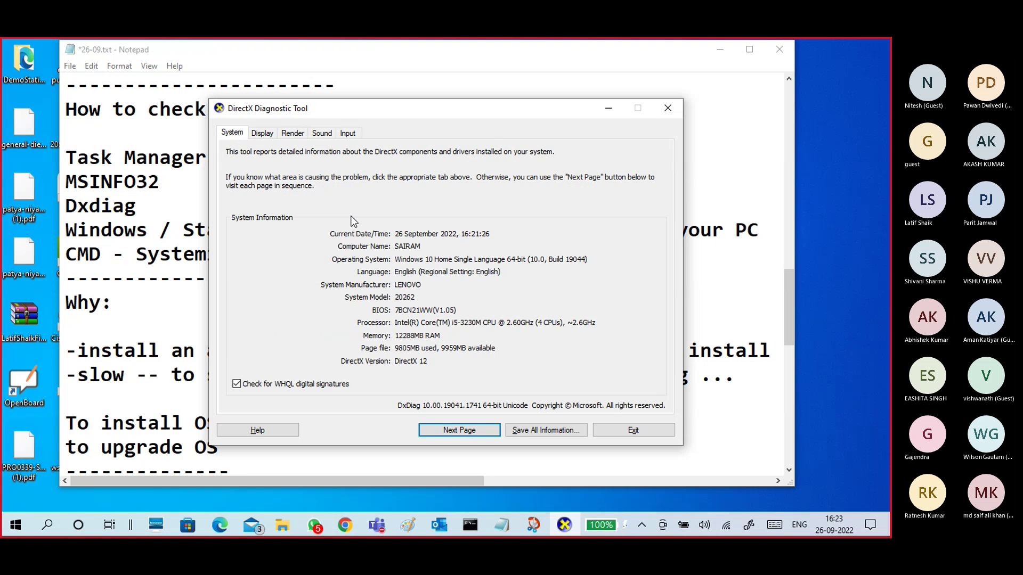
left_click(622, 431)
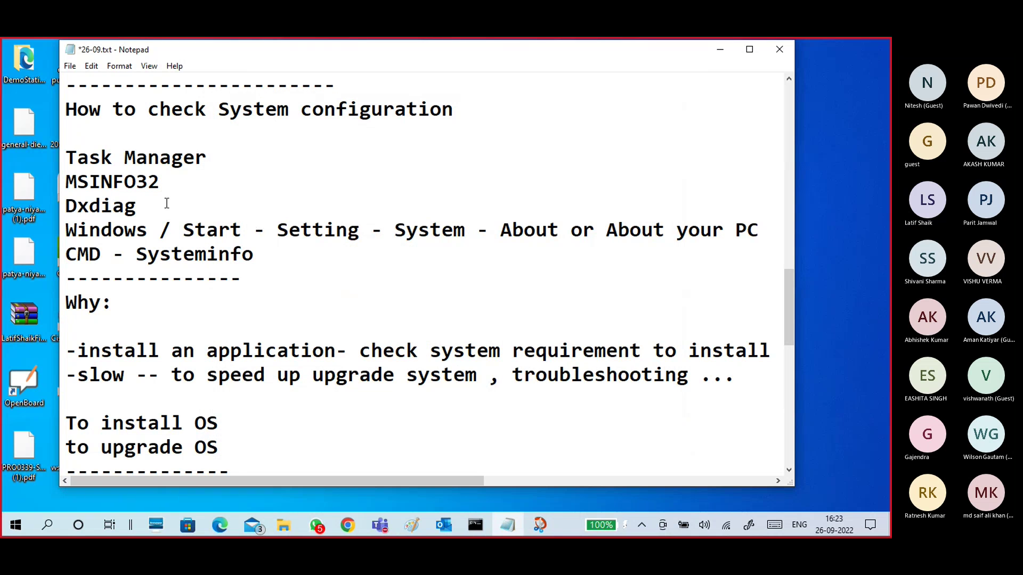
left_click_drag(165, 205, 65, 181)
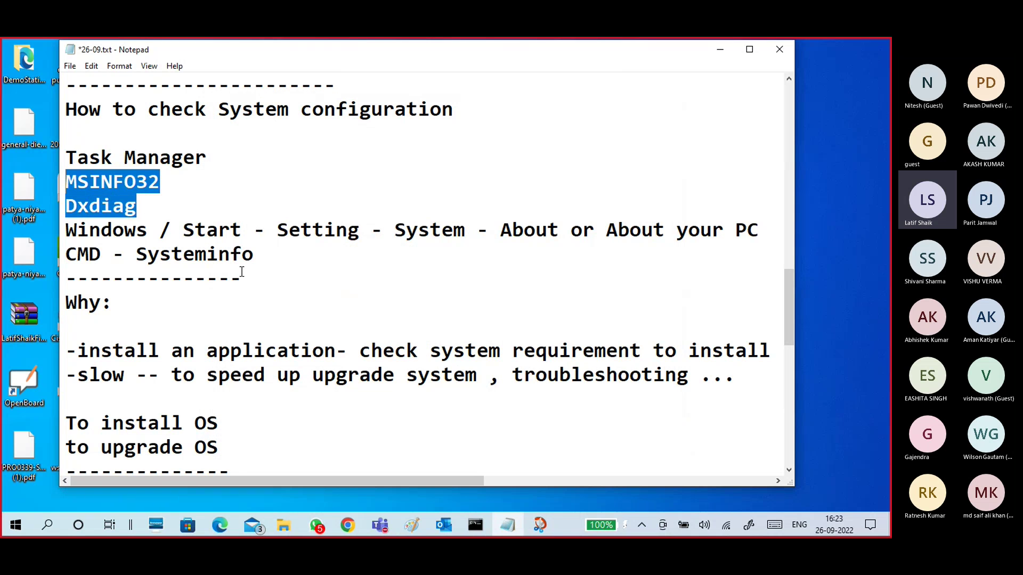
Add a dxdiag line below msinfo32 at the end of the Notepad notes, followed by a blank line
scroll(245, 272, "down", 7)
left_click(129, 217)
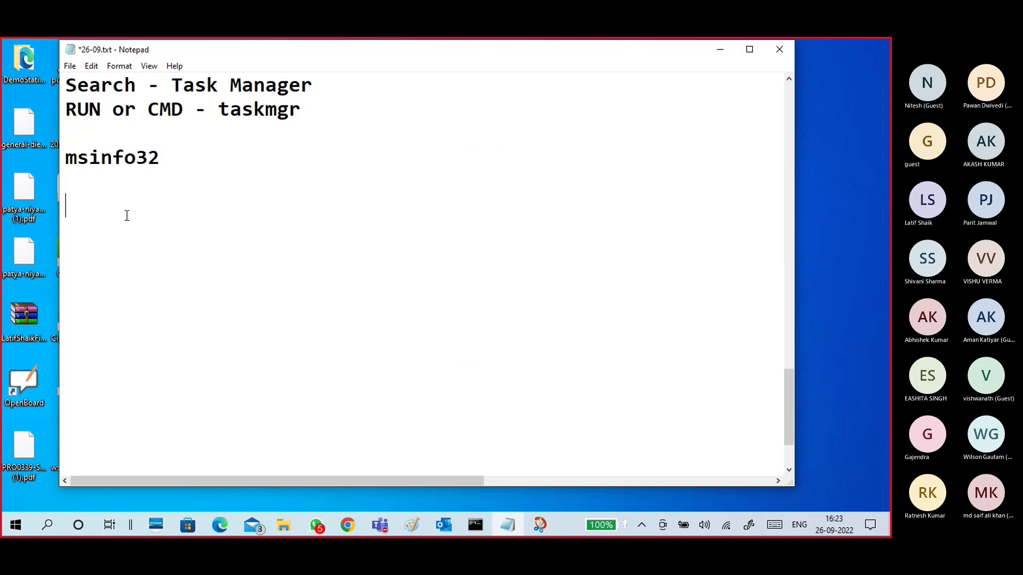
type("dxdiag")
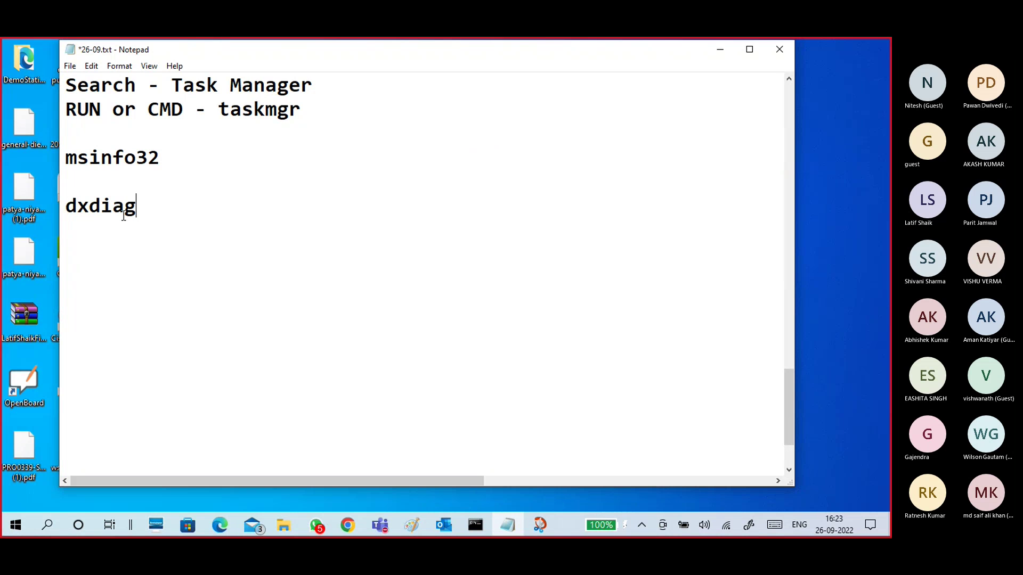
key("Return")
key("Return")
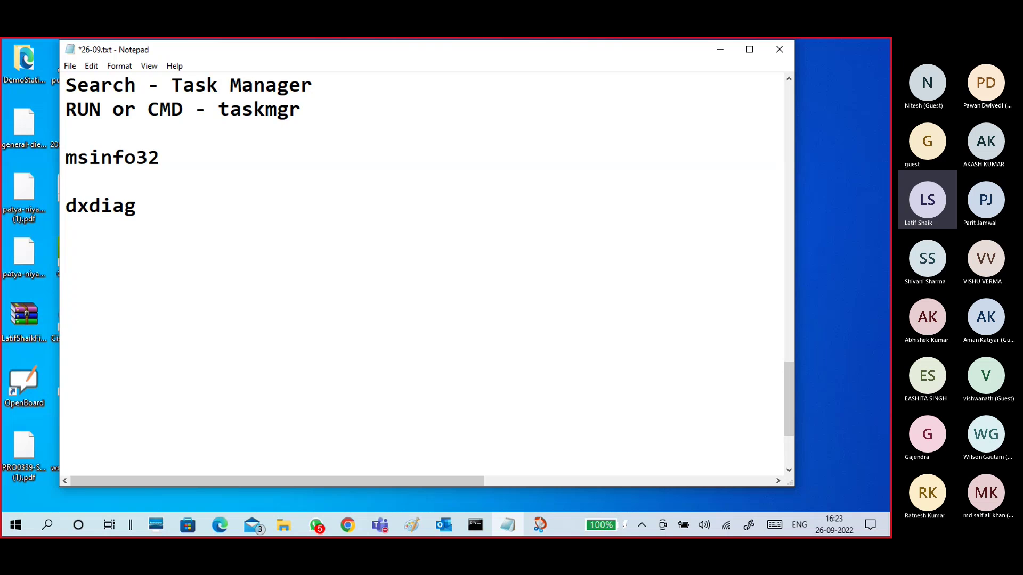
Return to the configuration checks list in the notes and open the About page of the Windows System settings
scroll(341, 299, "up", 7)
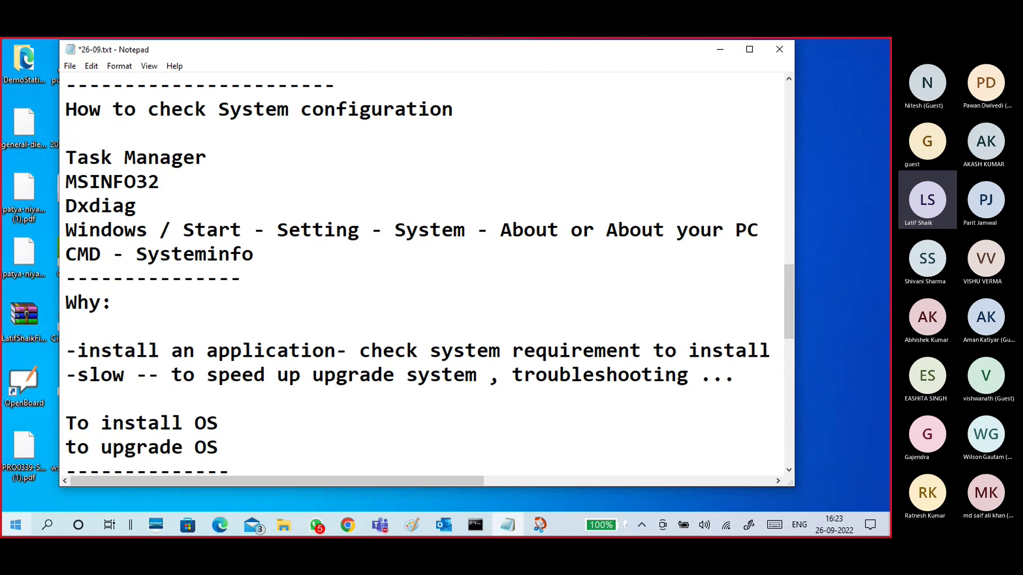
left_click(15, 525)
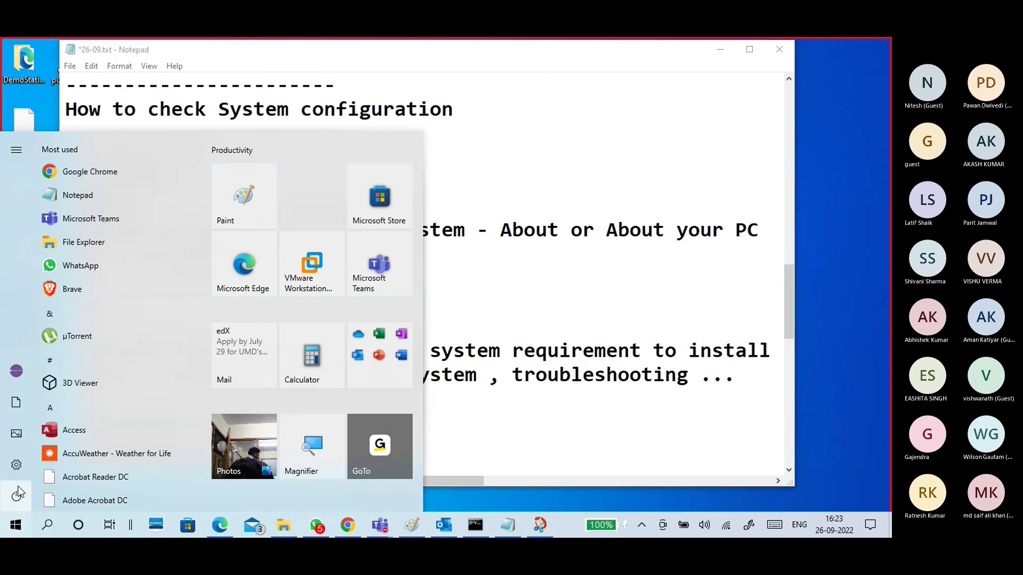
mouse_move(19, 493)
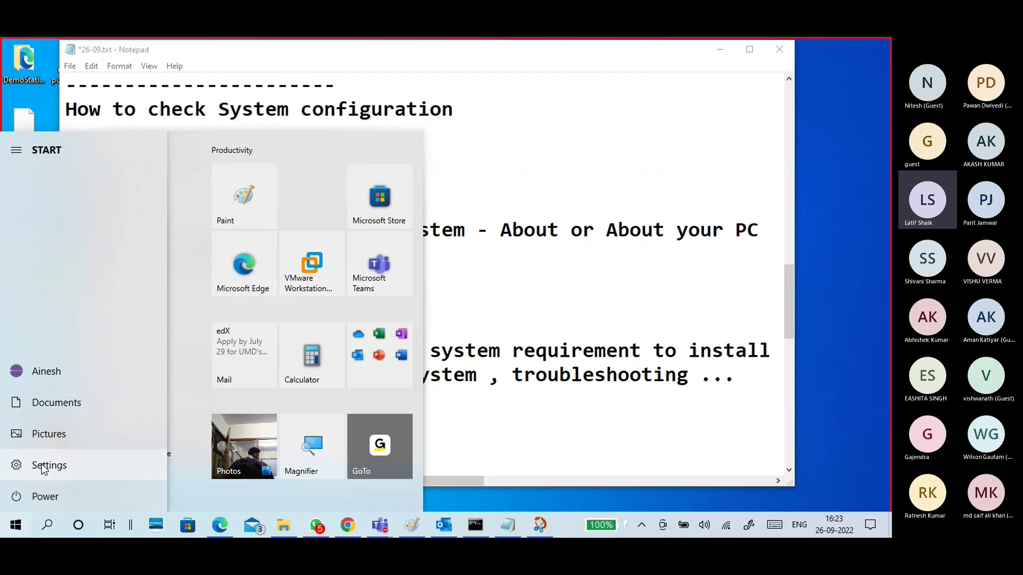
left_click(45, 466)
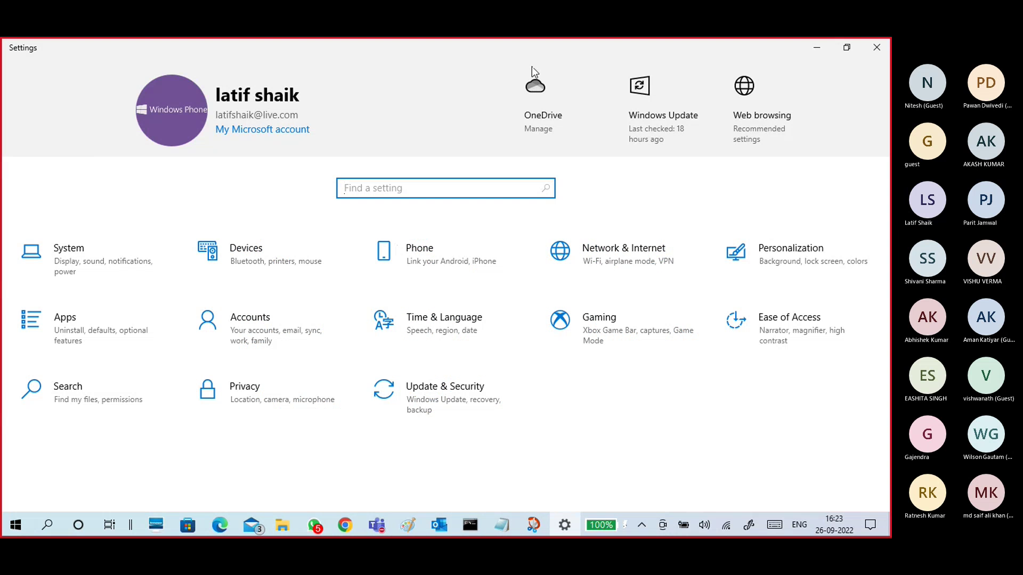
left_click(74, 263)
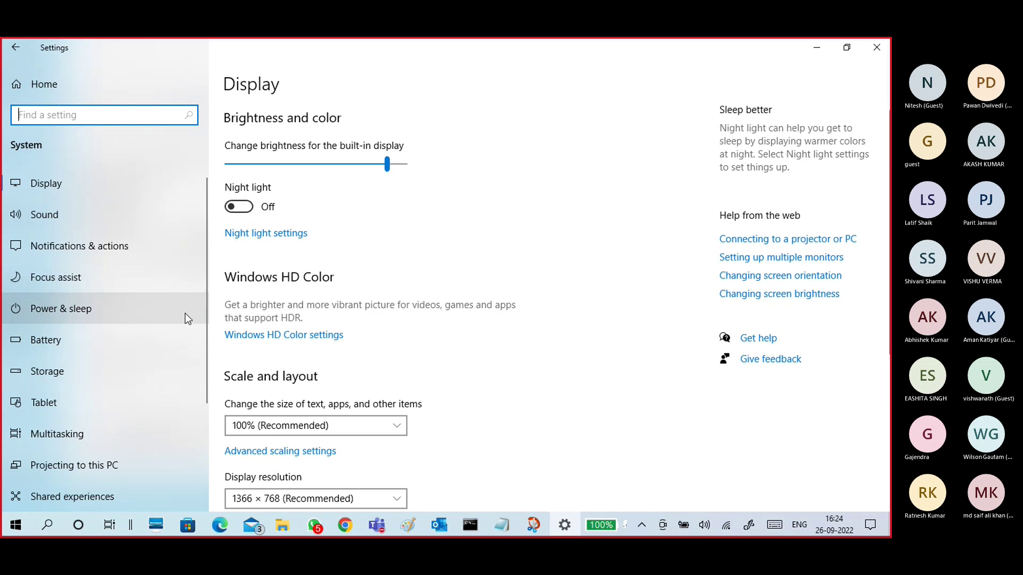
scroll(184, 313, "down", 3)
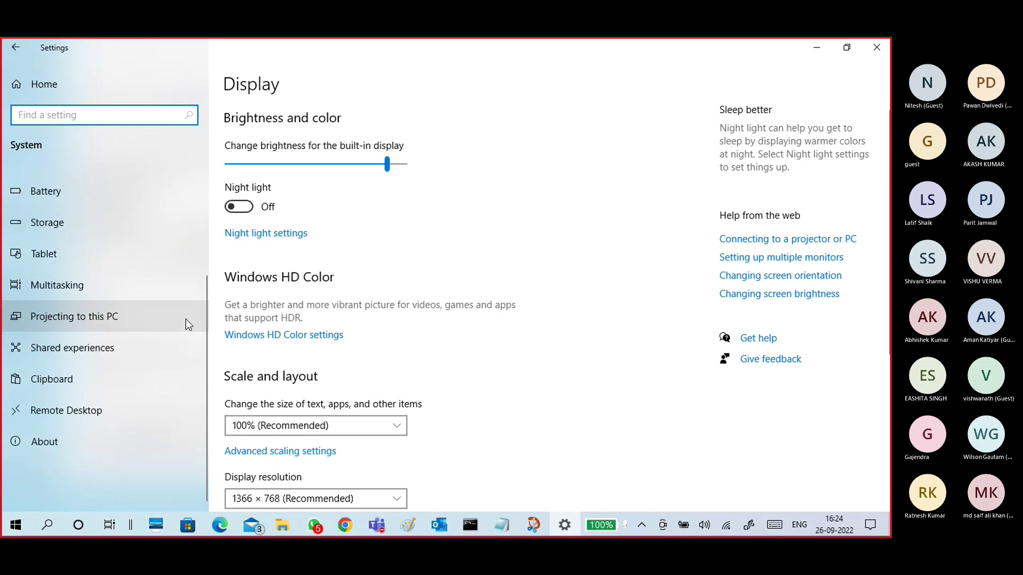
left_click(63, 446)
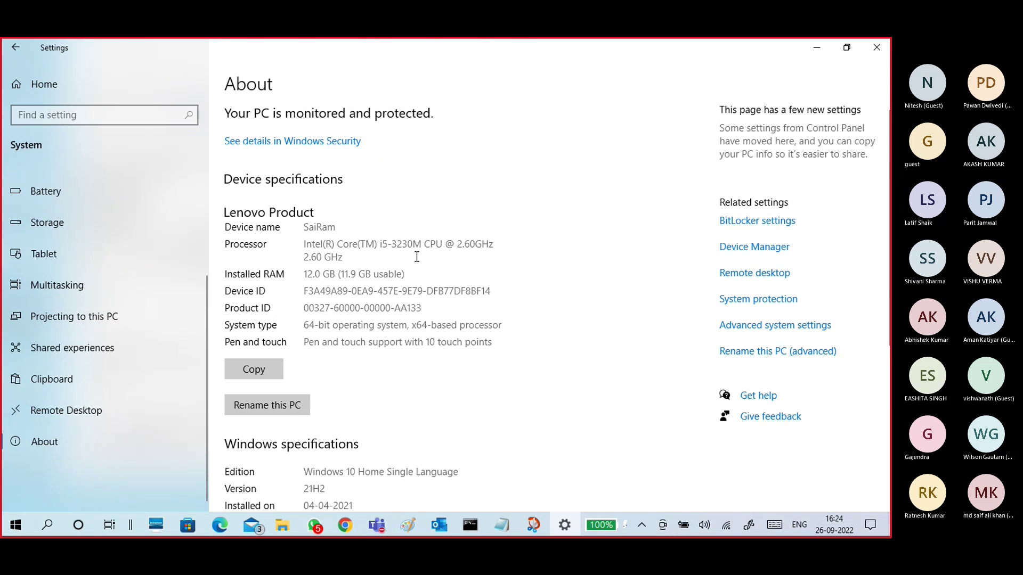
Highlight the processor, installed RAM and system type entries in the device specifications on the About page
left_click_drag(347, 258, 297, 249)
left_click(343, 253)
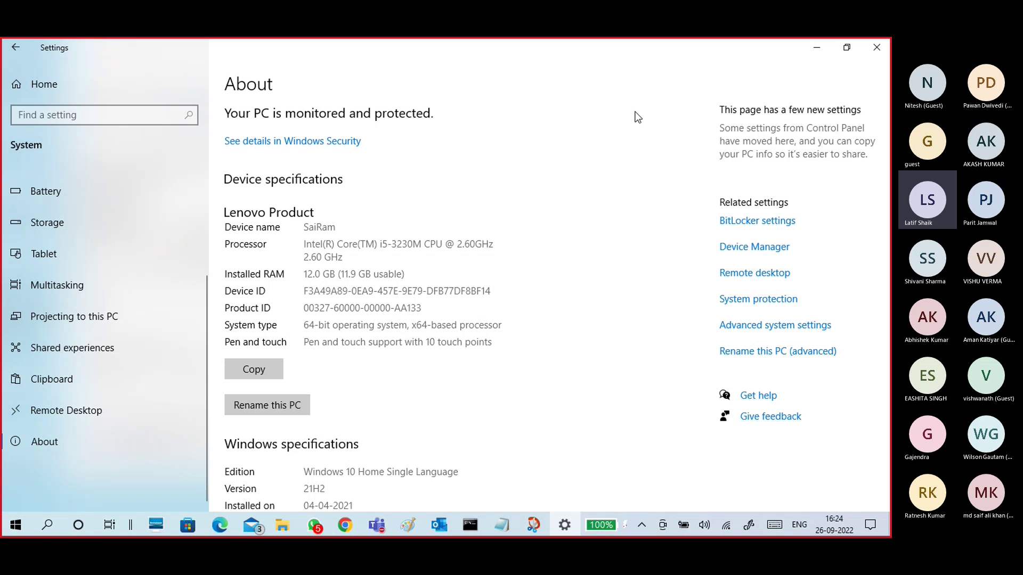
left_click_drag(321, 273, 298, 273)
left_click_drag(305, 326, 420, 326)
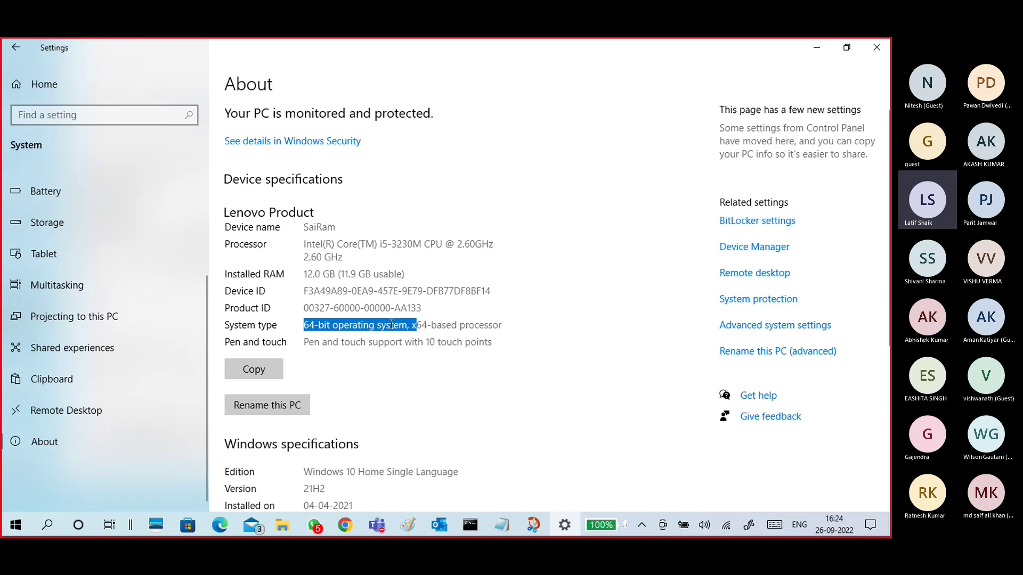
left_click(472, 323)
left_click_drag(411, 325, 503, 323)
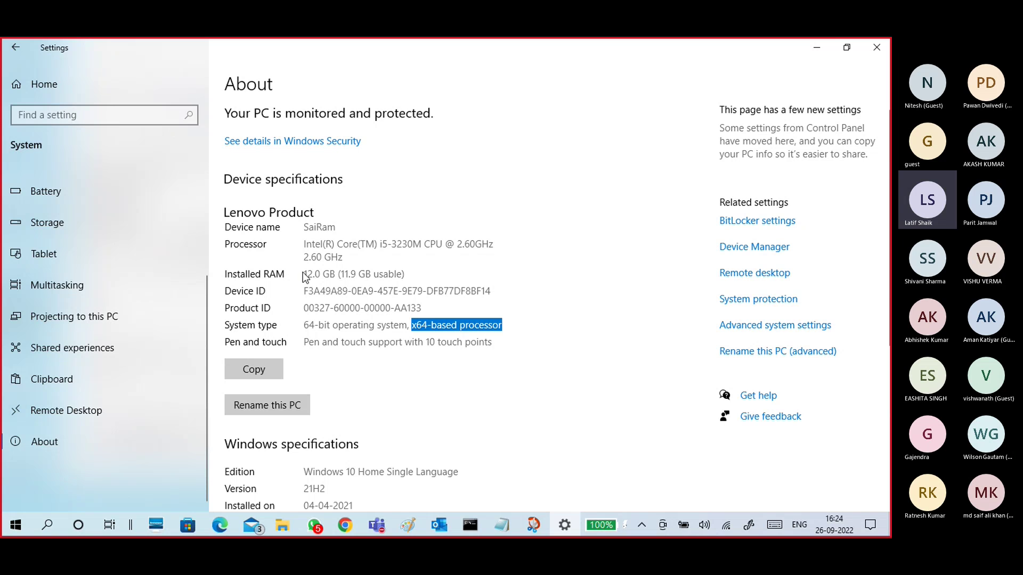
double_click(330, 273)
left_click(345, 258)
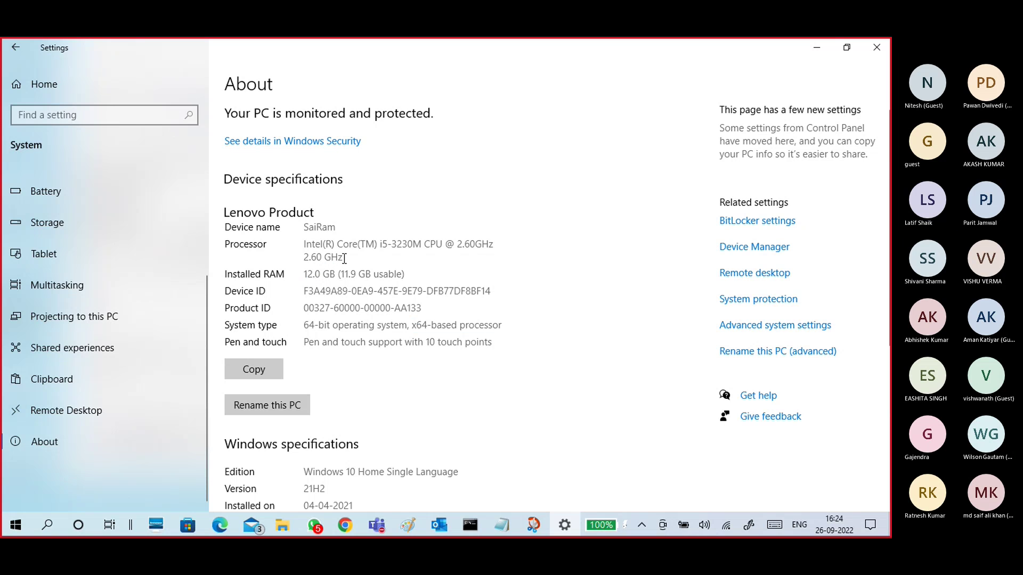
triple_click(344, 258)
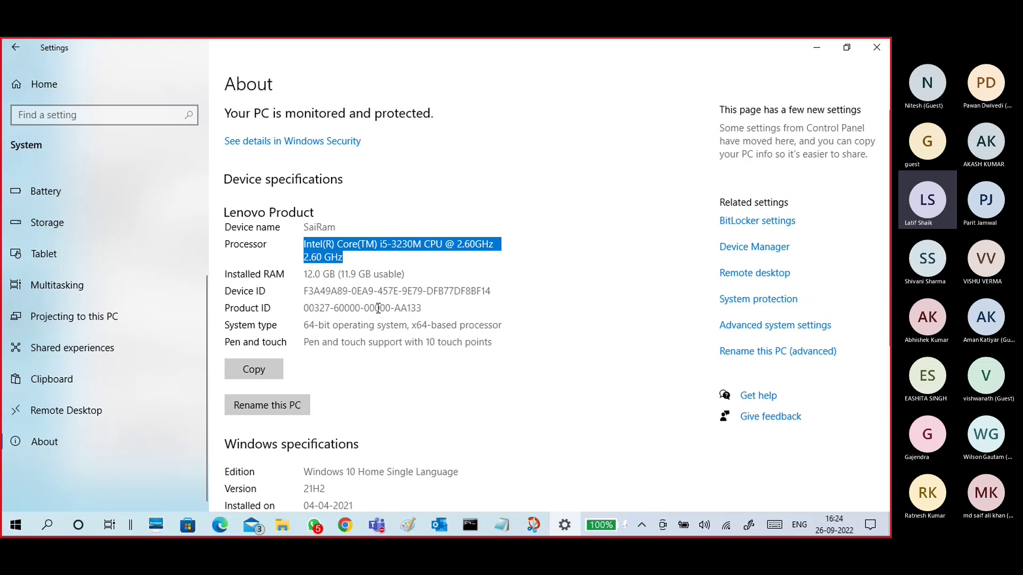
Highlight the edition, version and installation date in the Windows specifications, and close Settings
scroll(373, 307, "down", 4)
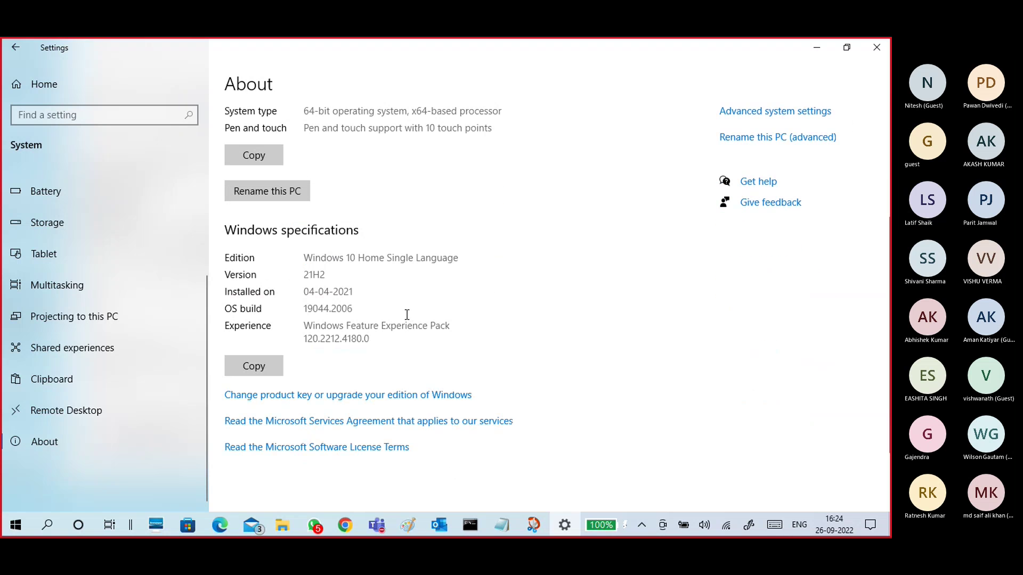
left_click_drag(307, 259, 466, 258)
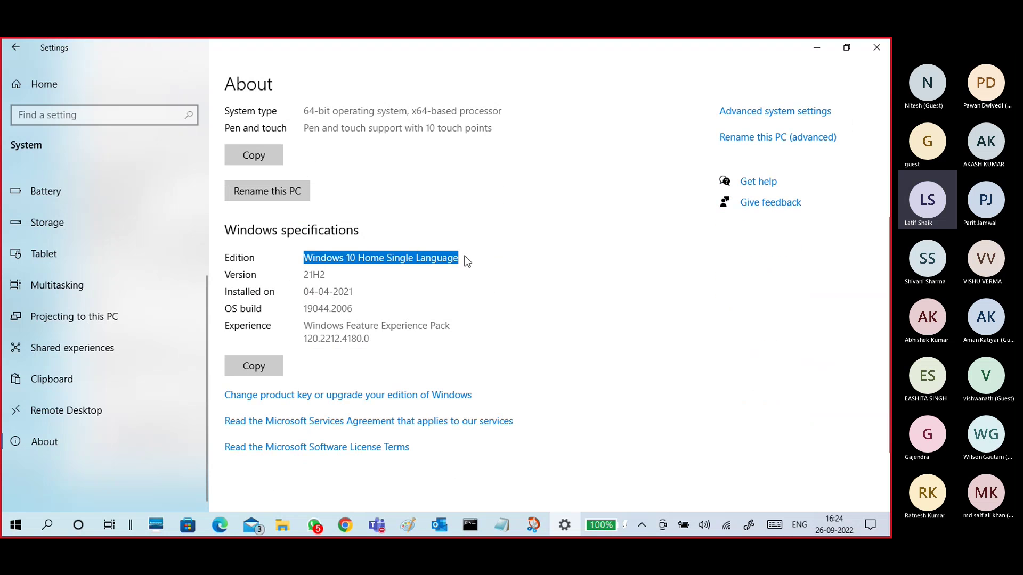
left_click_drag(307, 275, 357, 276)
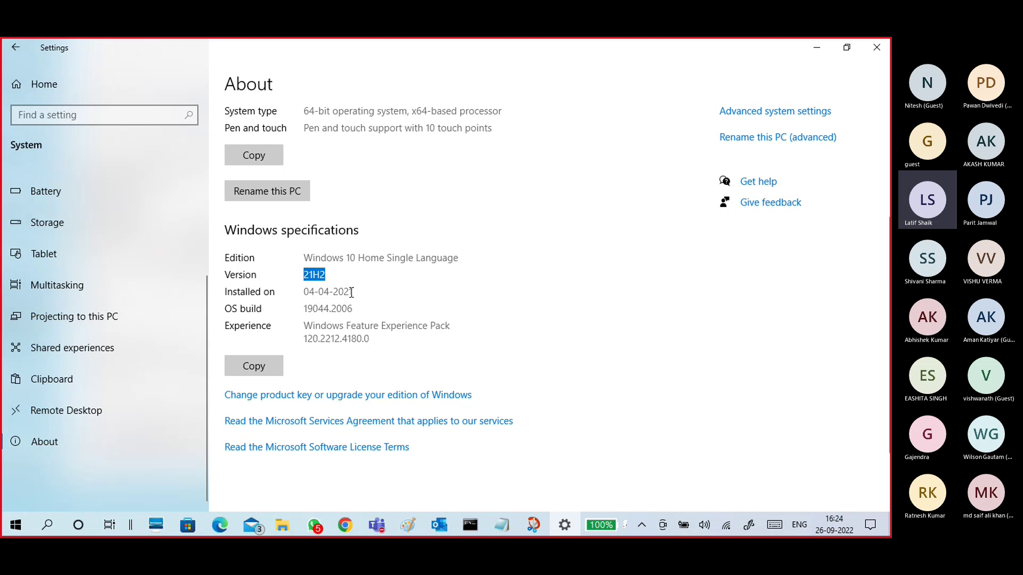
left_click_drag(352, 293, 293, 299)
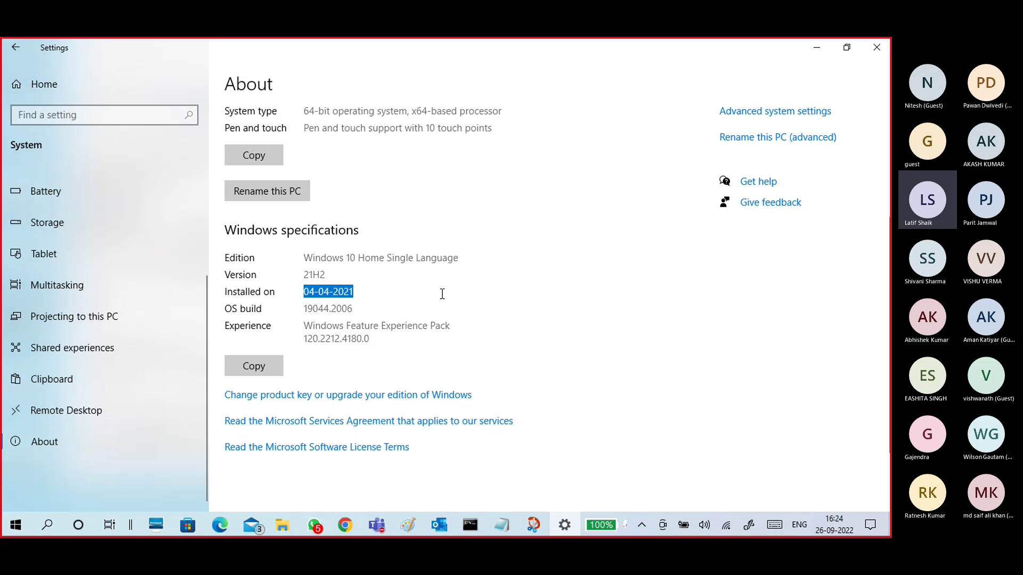
scroll(442, 292, "up", 4)
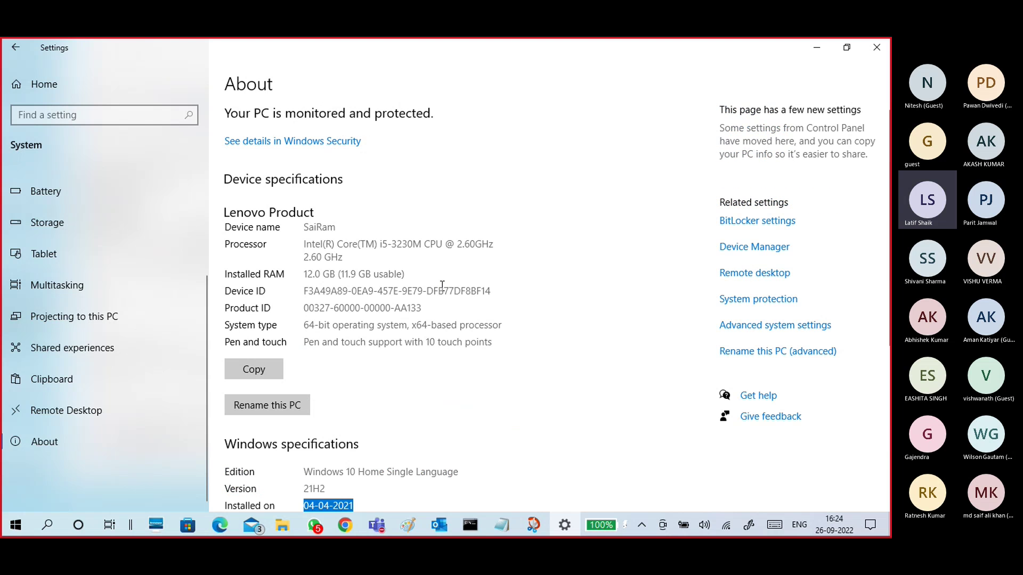
left_click(870, 41)
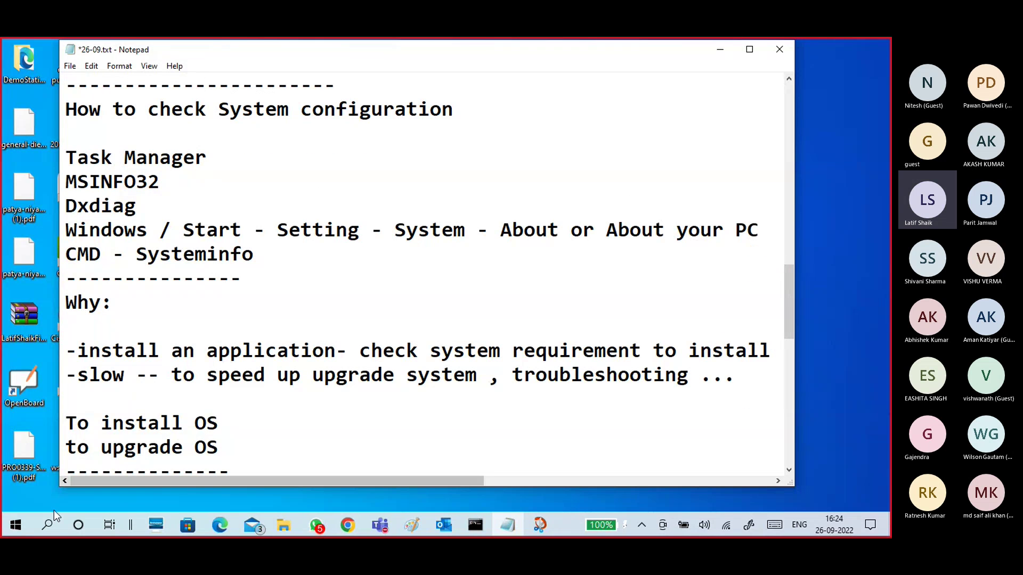
Switch to the Microsoft Teams meeting, mute all participants and minimize the meeting window
left_click(380, 525)
left_click(364, 471)
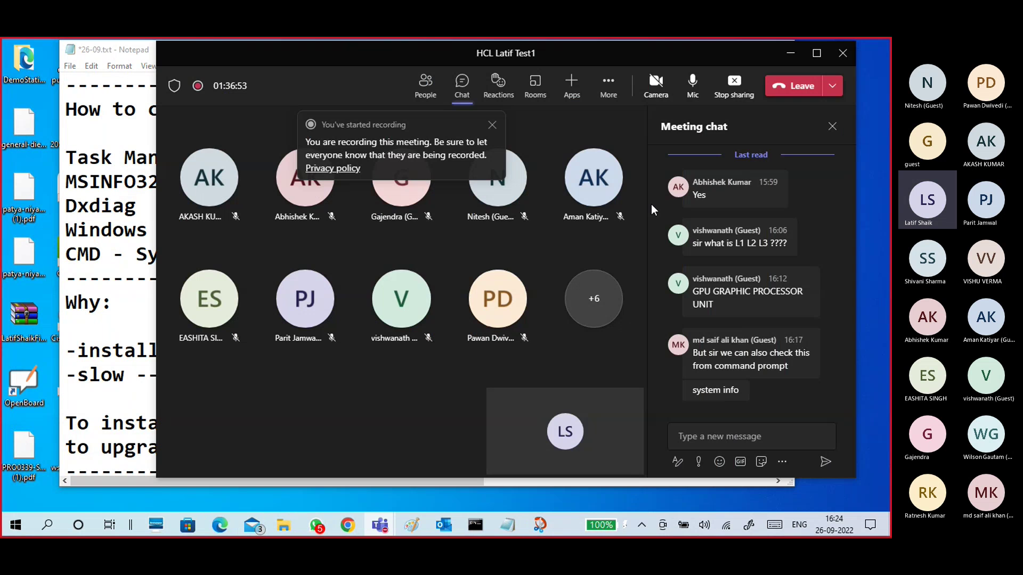
left_click(425, 83)
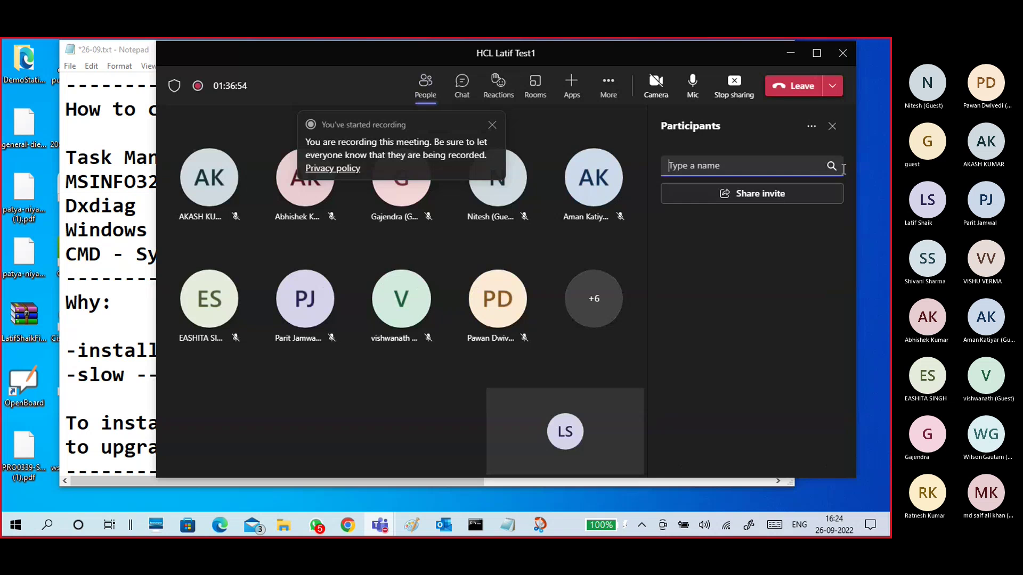
left_click(818, 227)
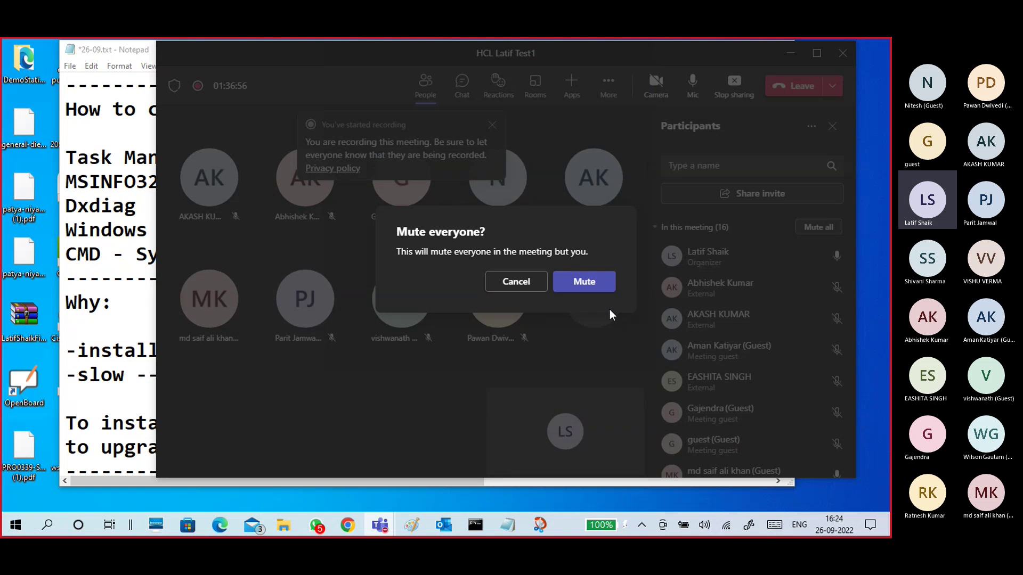
left_click(578, 283)
left_click(792, 53)
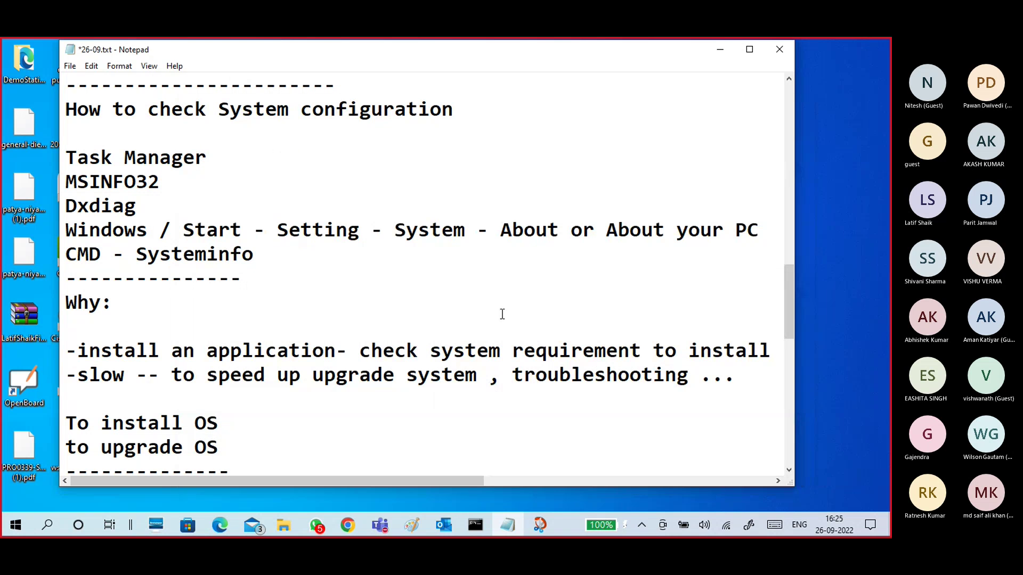
Review the notes and highlight the Windows / Start - Setting - System - About route and its About your PC alternative
scroll(263, 430, "down", 6)
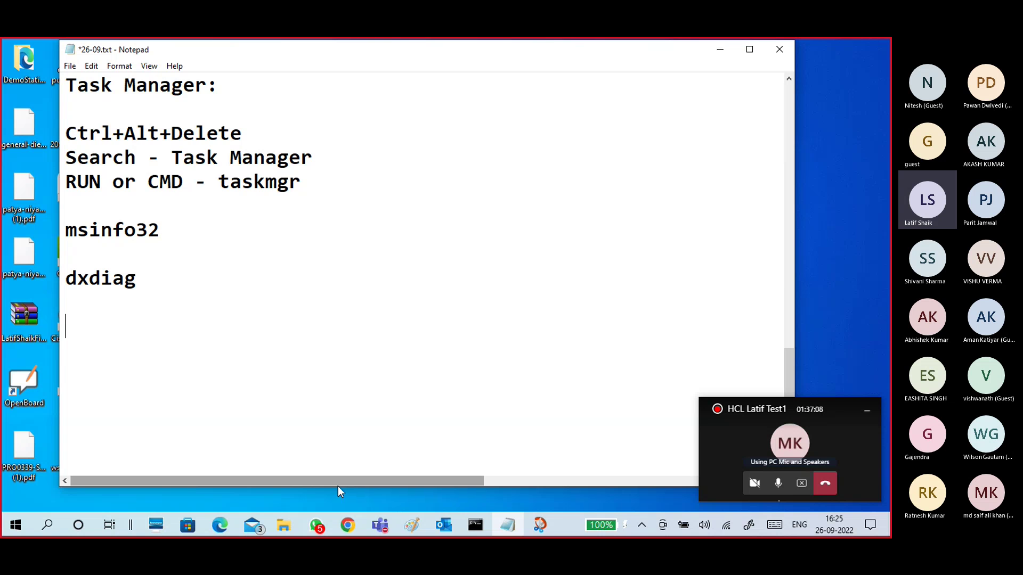
scroll(319, 370, "up", 4)
scroll(319, 371, "up", 3)
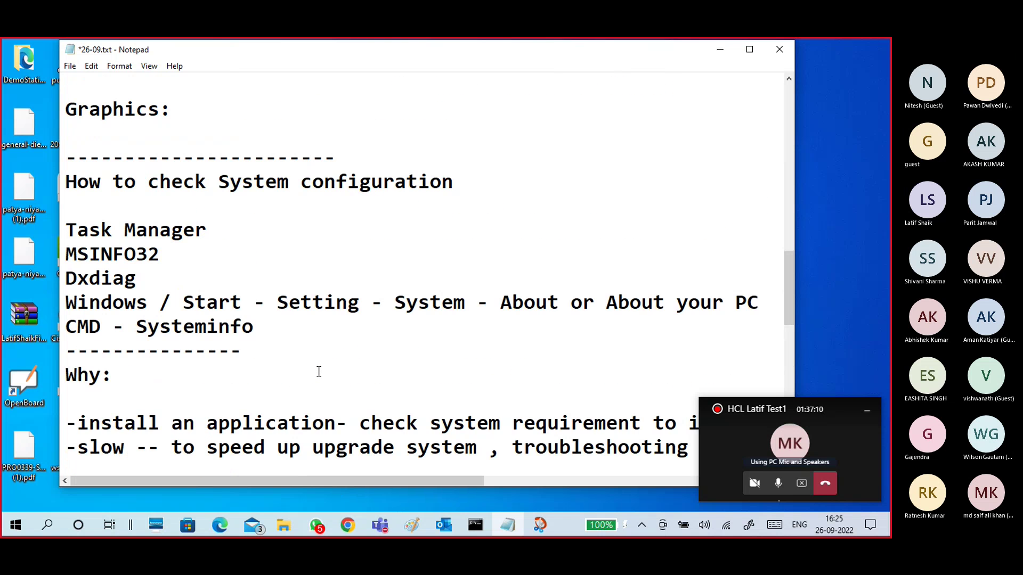
scroll(318, 372, "down", 4)
scroll(318, 375, "up", 3)
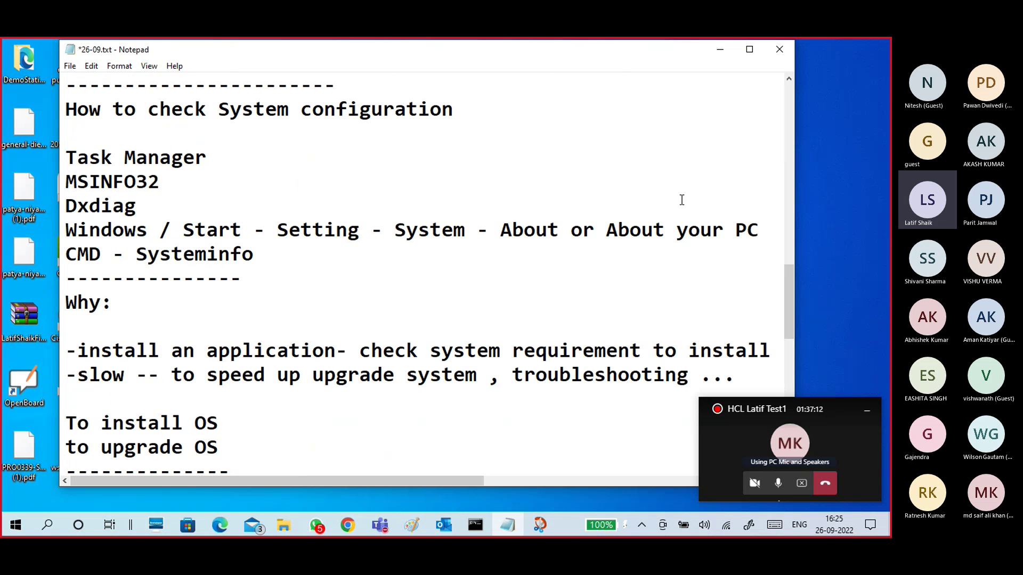
left_click_drag(557, 227, 65, 230)
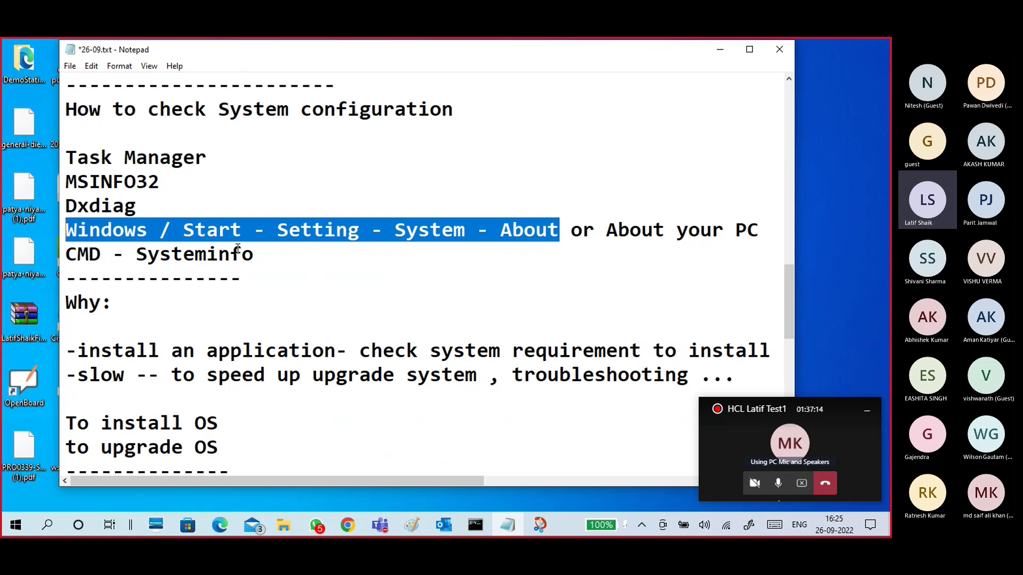
left_click_drag(603, 230, 767, 235)
left_click(419, 375)
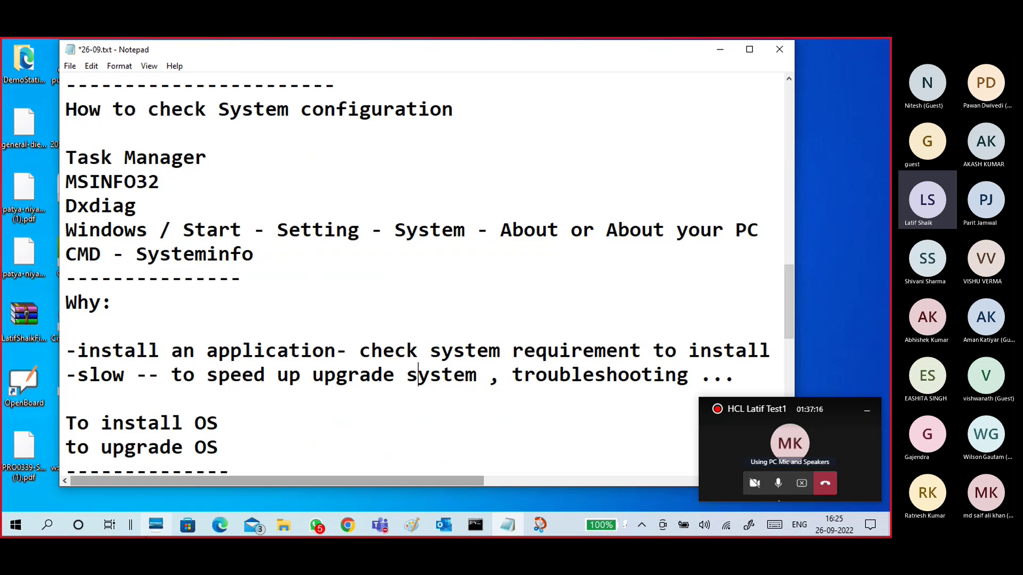
Try to find the About page by searching Windows for "about", and clear the search text
left_click(49, 527)
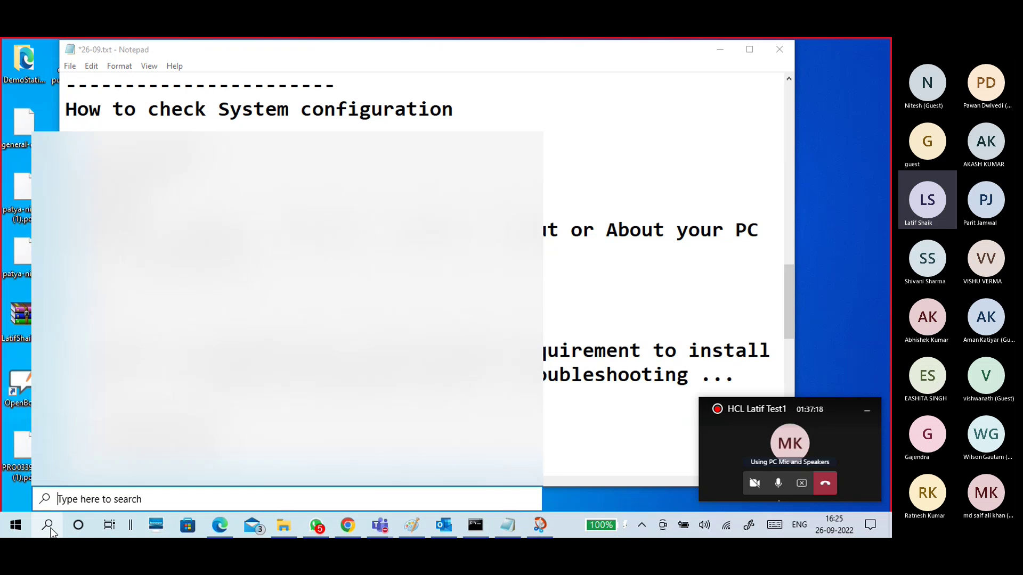
type("abo")
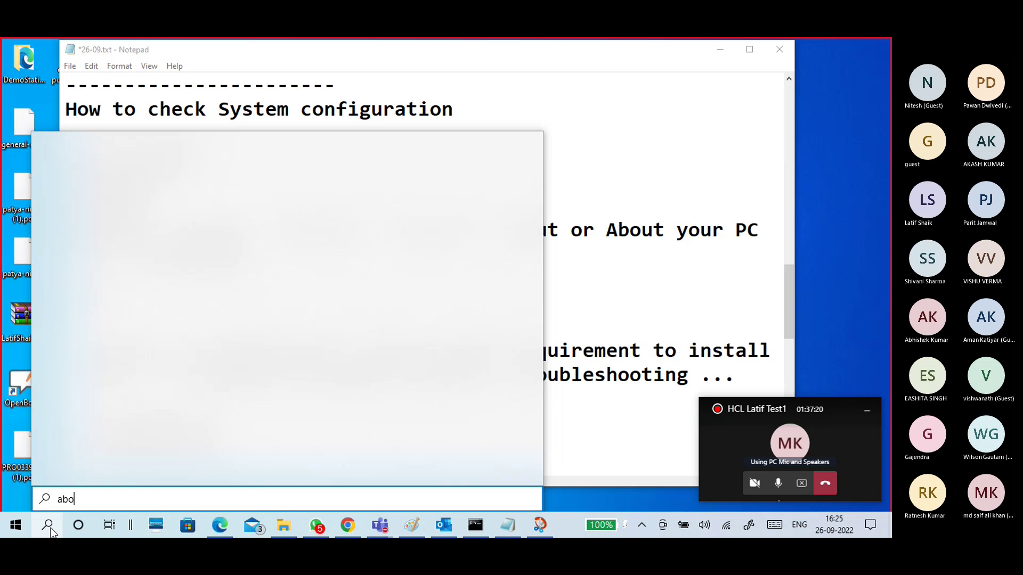
type("ut")
key("BackSpace")
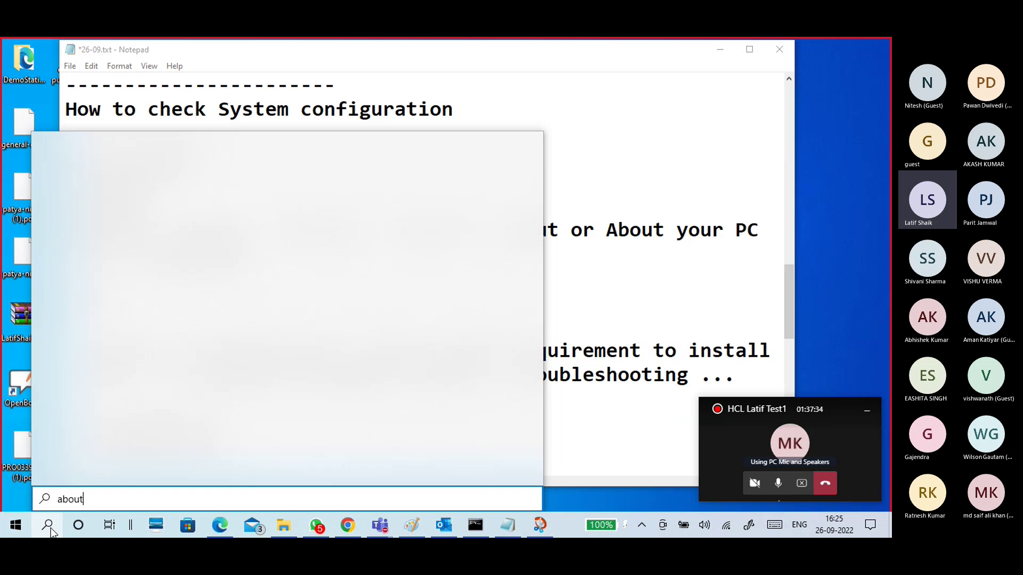
key("BackSpace")
key("BackSpace")
key("BackSpace")
key("BackSpace")
key("BackSpace")
Try the Windows search again with "about pc" and return to the Notepad notes
left_click(51, 533)
left_click(59, 527)
type("a")
key("BackSpace")
type("bout")
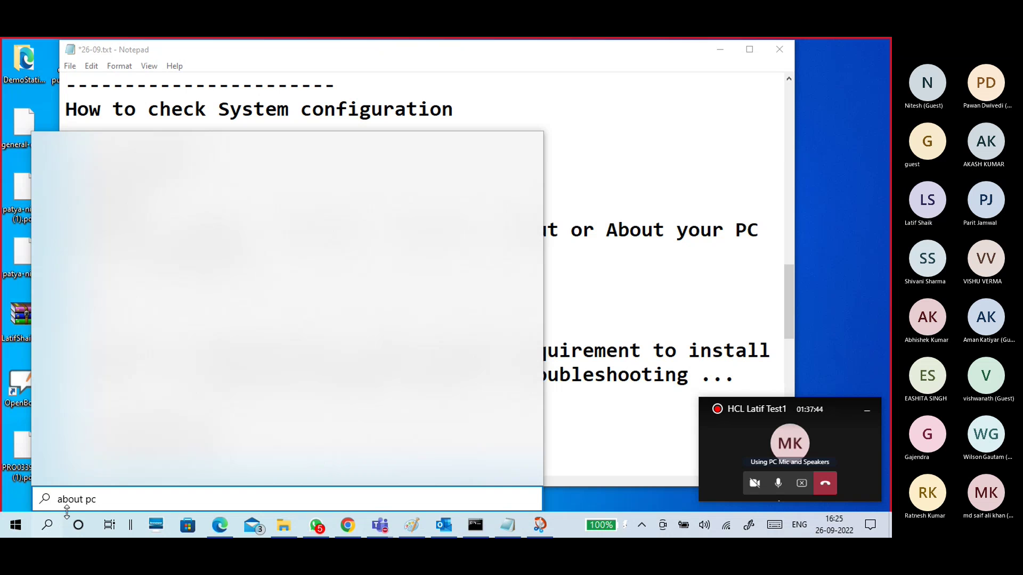
left_click(544, 272)
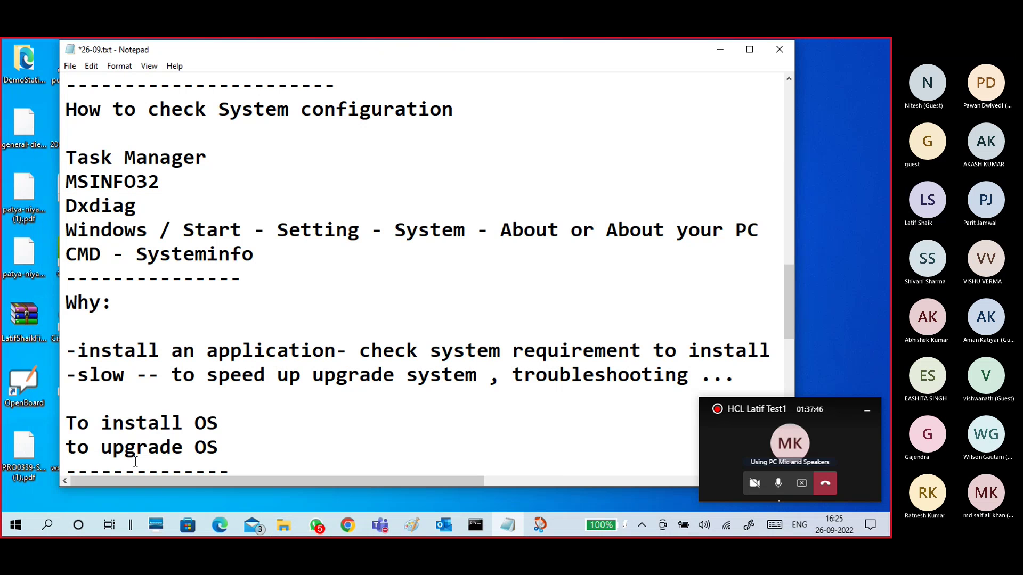
left_click(47, 525)
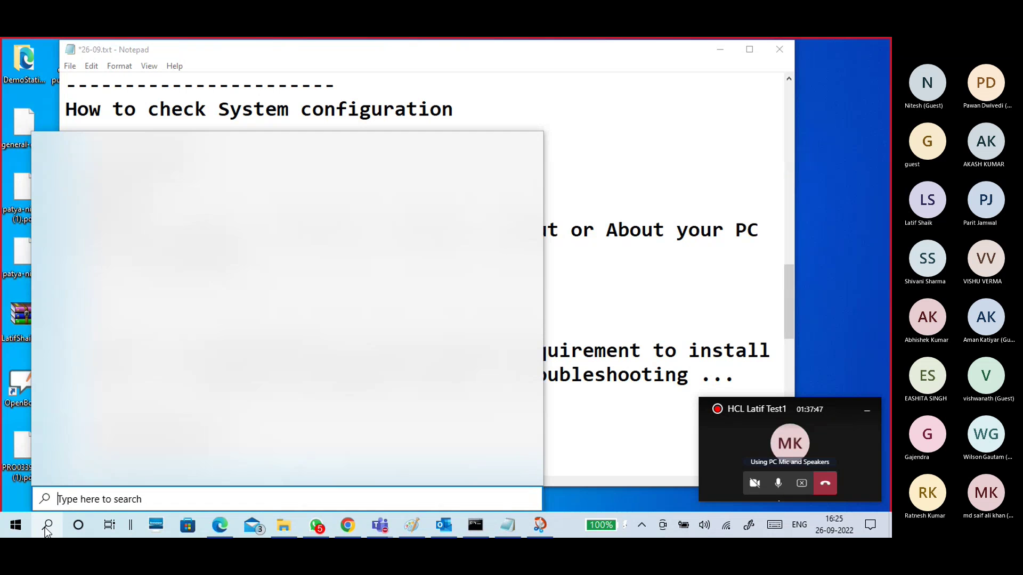
left_click(554, 303)
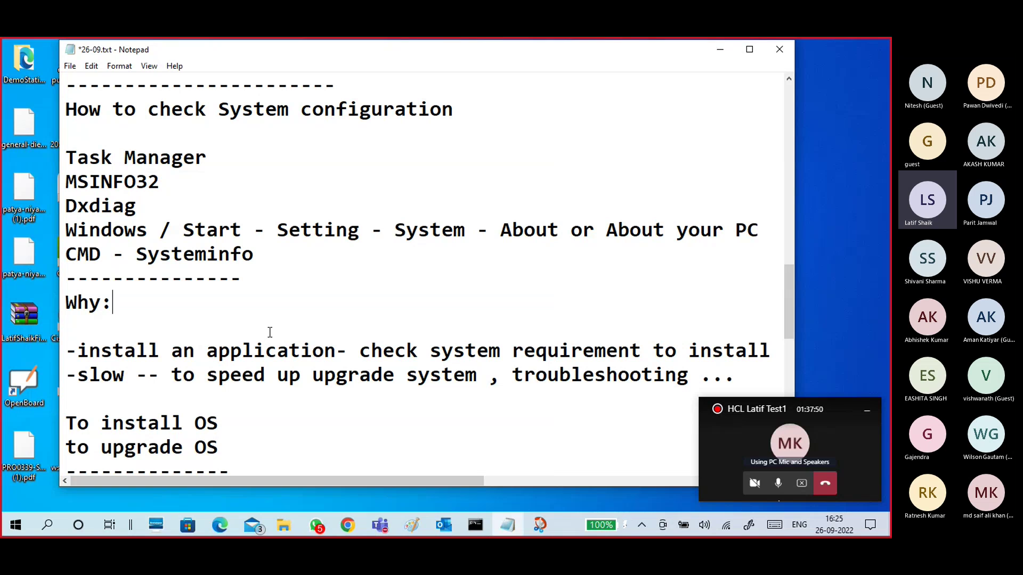
Highlight the Windows / Start - Setting - System - About route and the Systeminfo command in the notes
left_click(600, 231)
key("shift+Home")
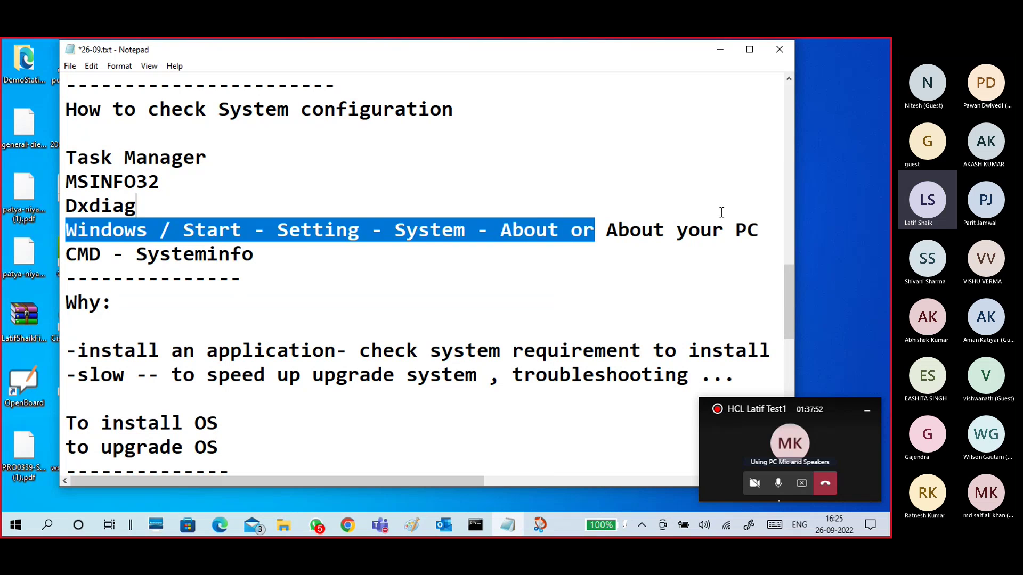
key("shift+End")
left_click(244, 282)
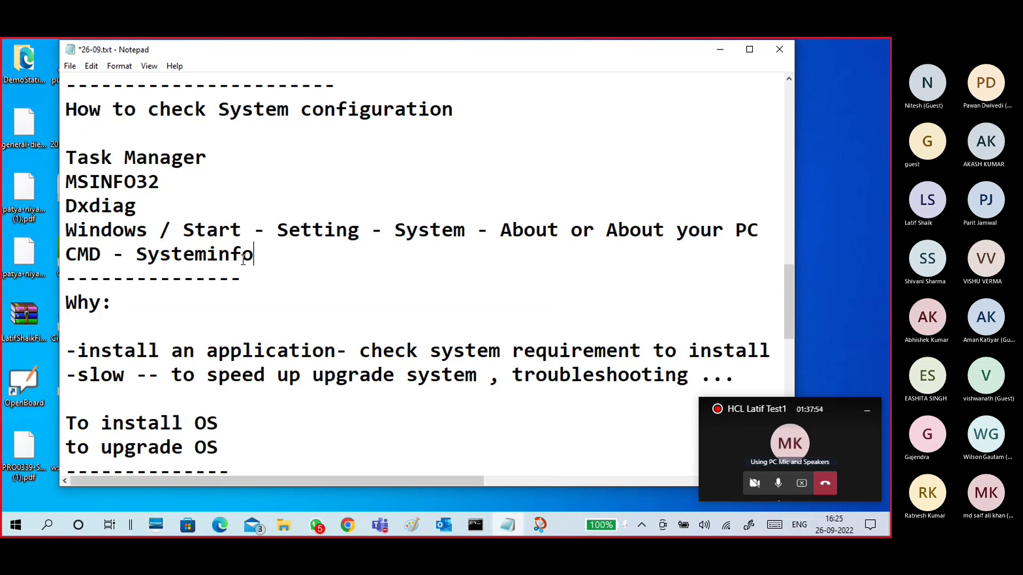
left_click_drag(256, 254, 136, 254)
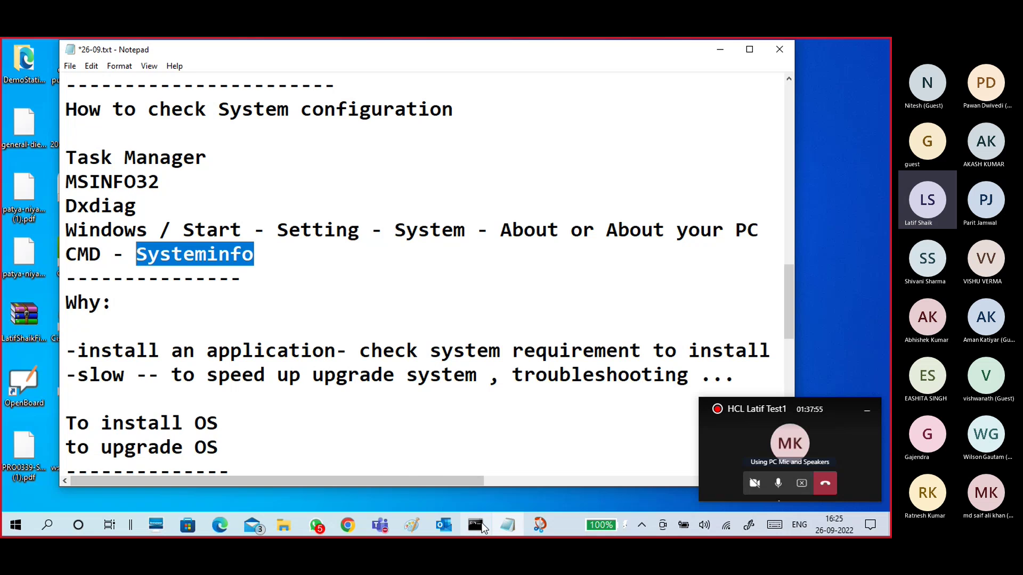
Switch to the Command Prompt and run the systeminfo command
left_click(475, 525)
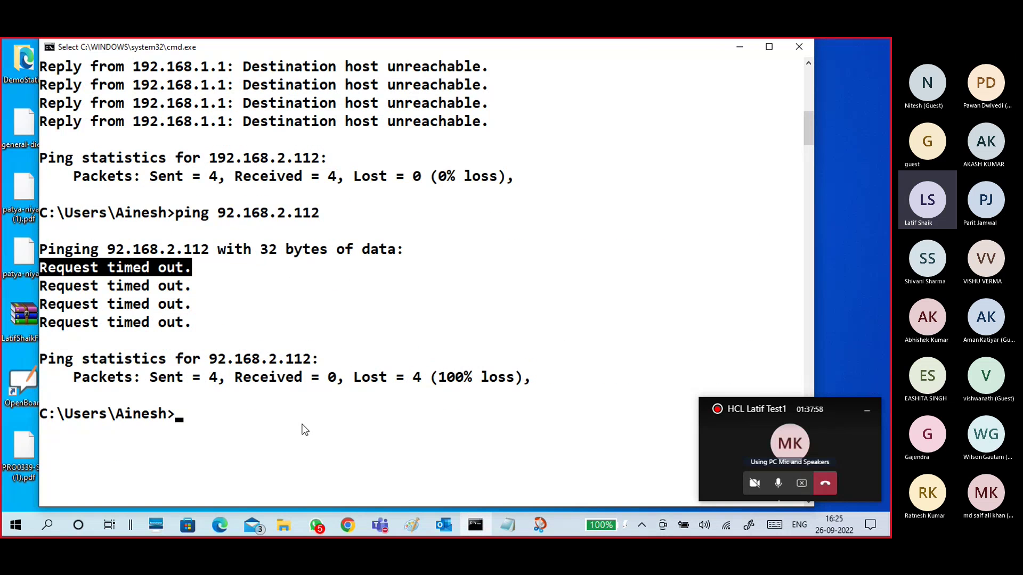
type("system")
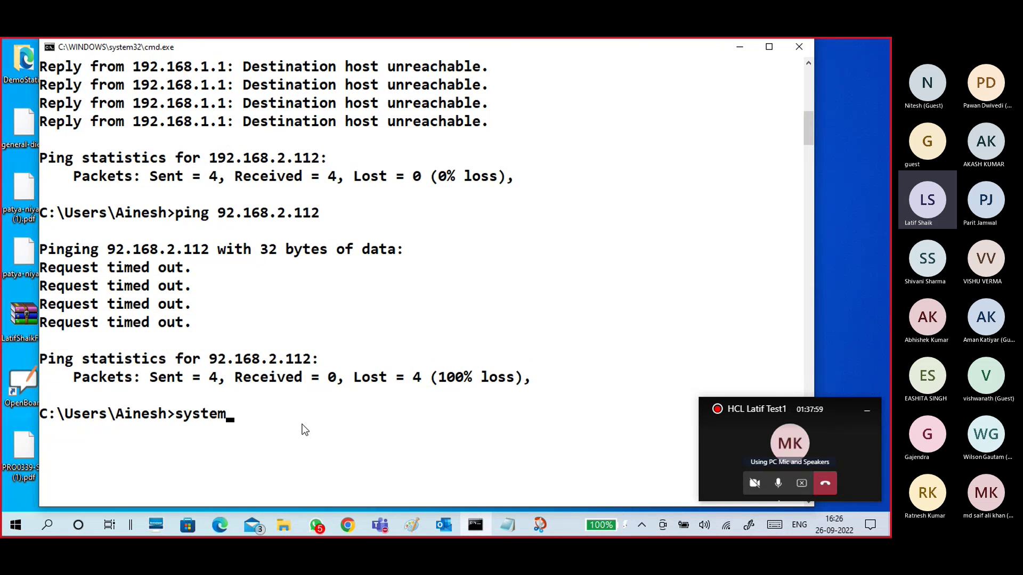
type("infor")
key("Return")
key("Up")
key("BackSpace")
key("Return")
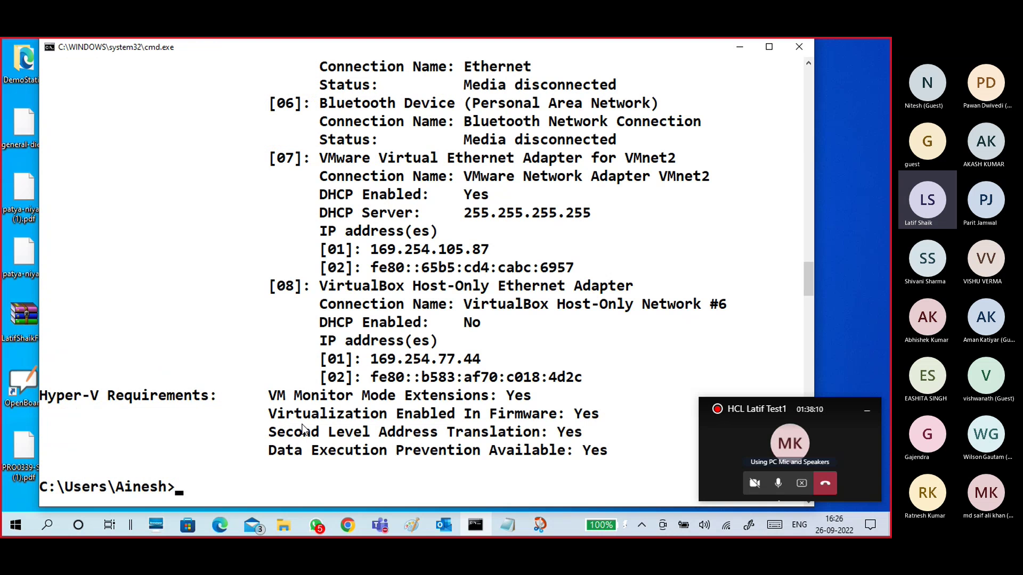
Highlight the Hyper-V requirements and the VirtualBox Host-Only adapter's first IP address in the systeminfo output
right_click(292, 410)
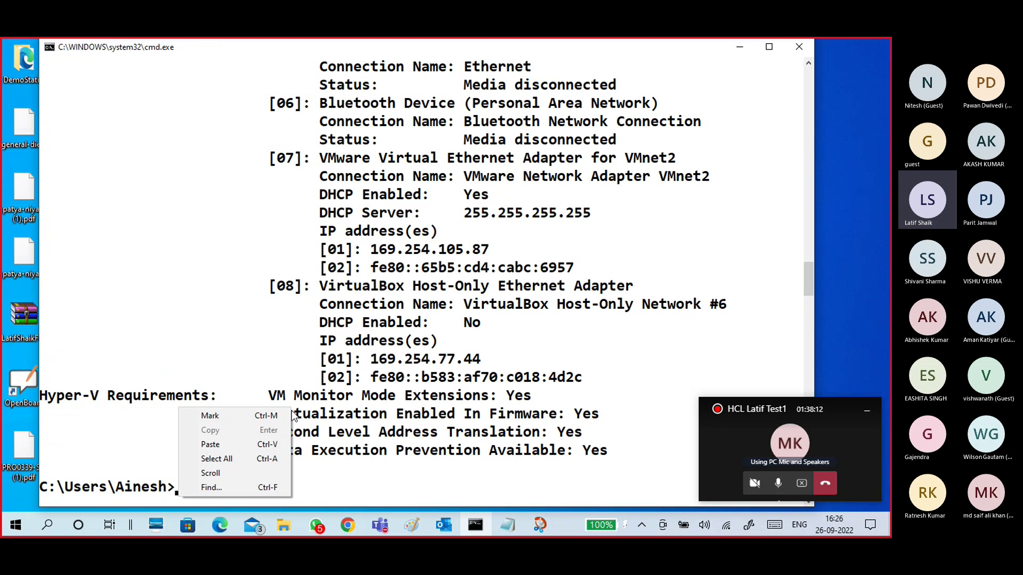
left_click(213, 416)
left_click_drag(269, 395, 623, 454)
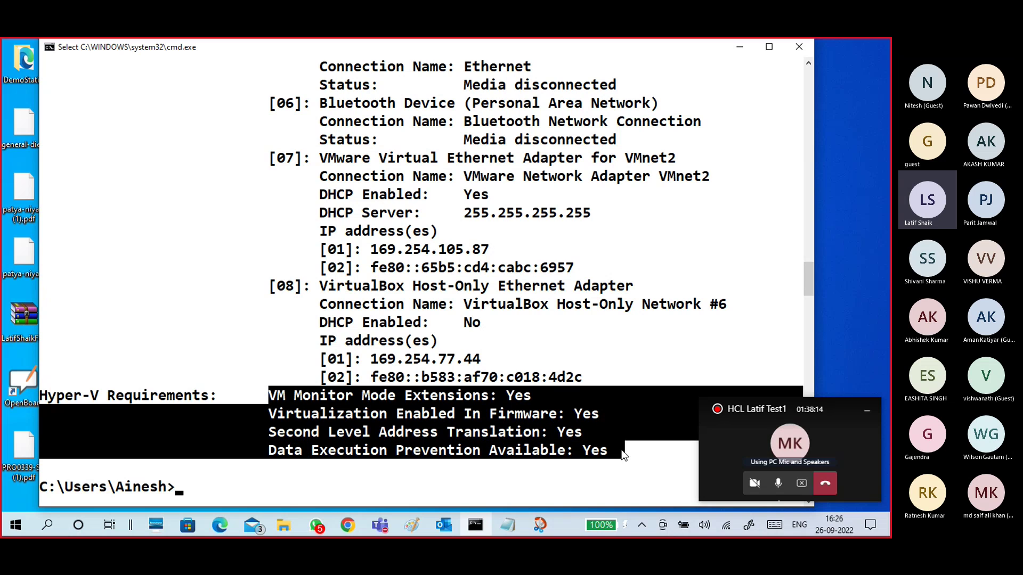
left_click_drag(513, 360, 317, 361)
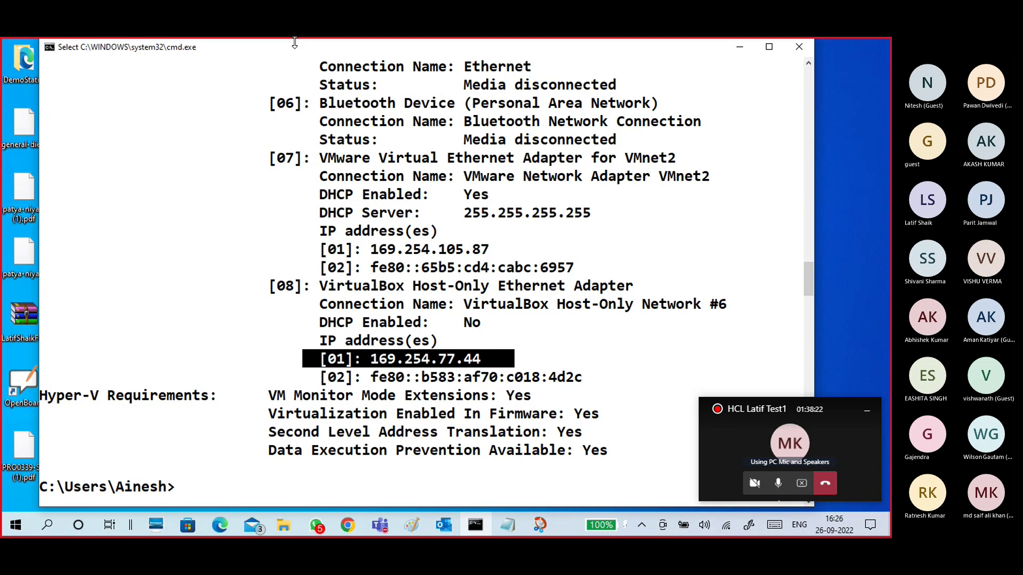
Review the network card and hotfix entries and highlight the total physical memory value in the output
scroll(370, 175, "up", 3)
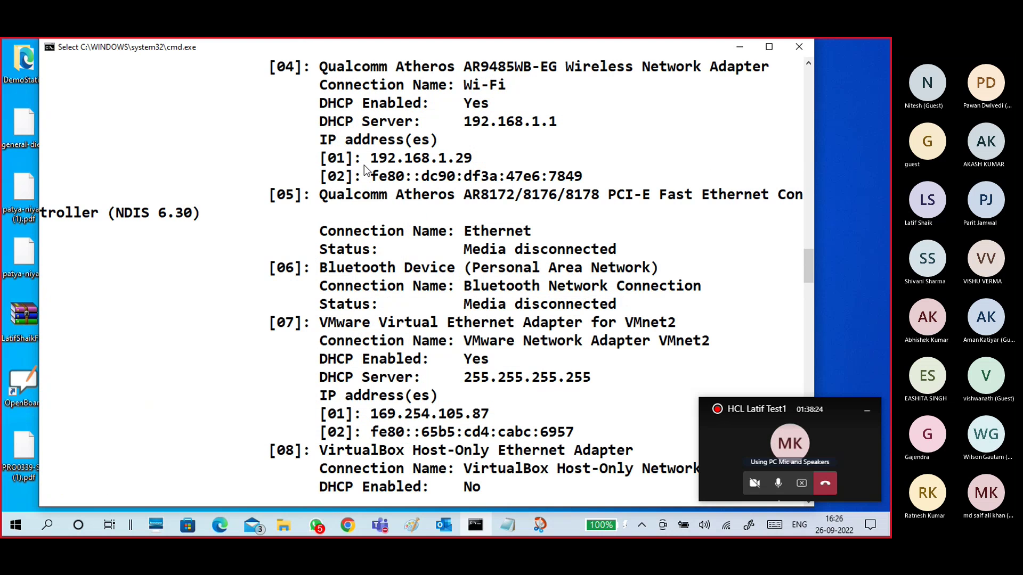
left_click(365, 163)
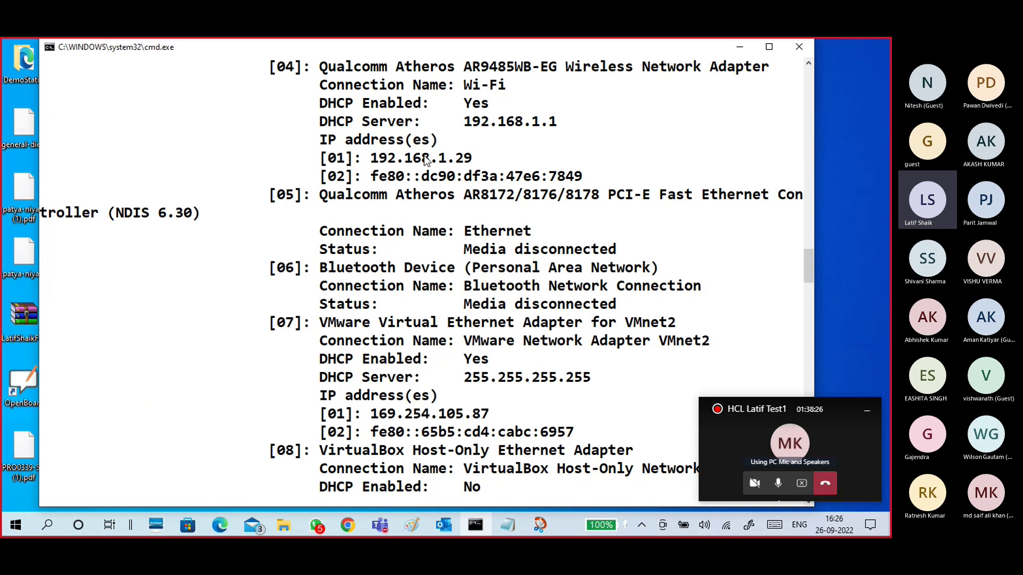
scroll(398, 166, "up", 3)
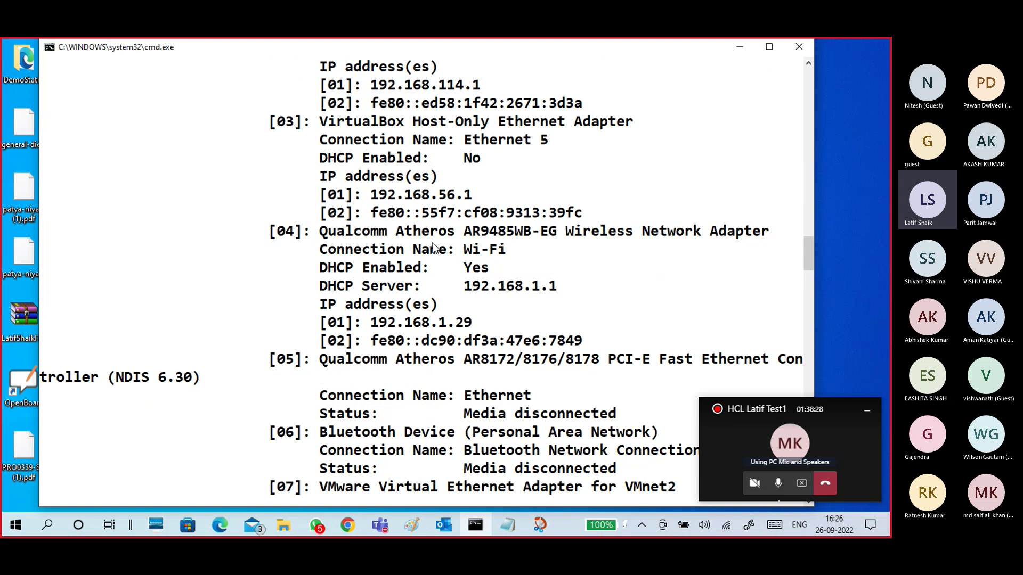
scroll(432, 242, "up", 9)
scroll(423, 237, "down", 2)
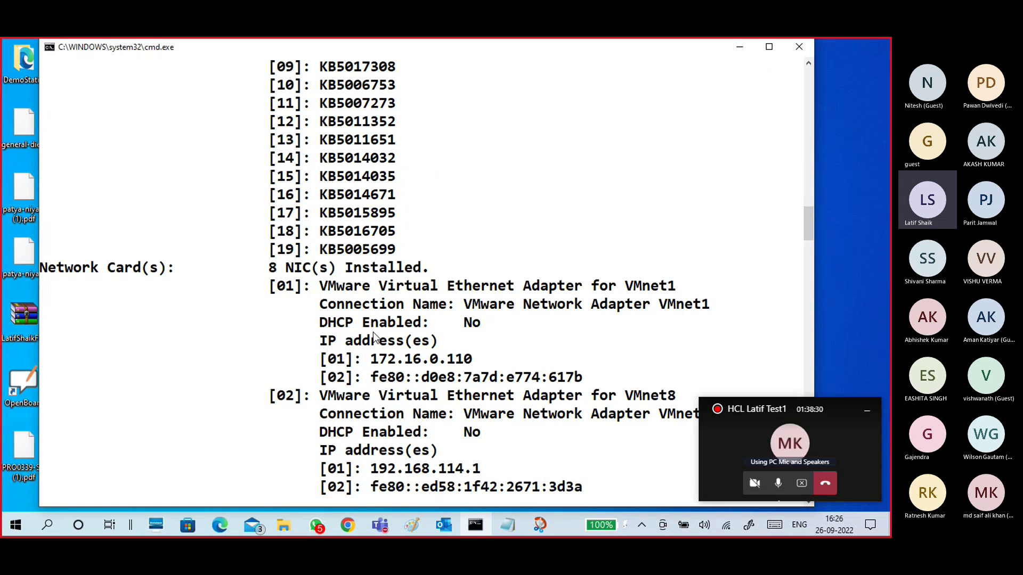
scroll(458, 261, "up", 10)
right_click(322, 272)
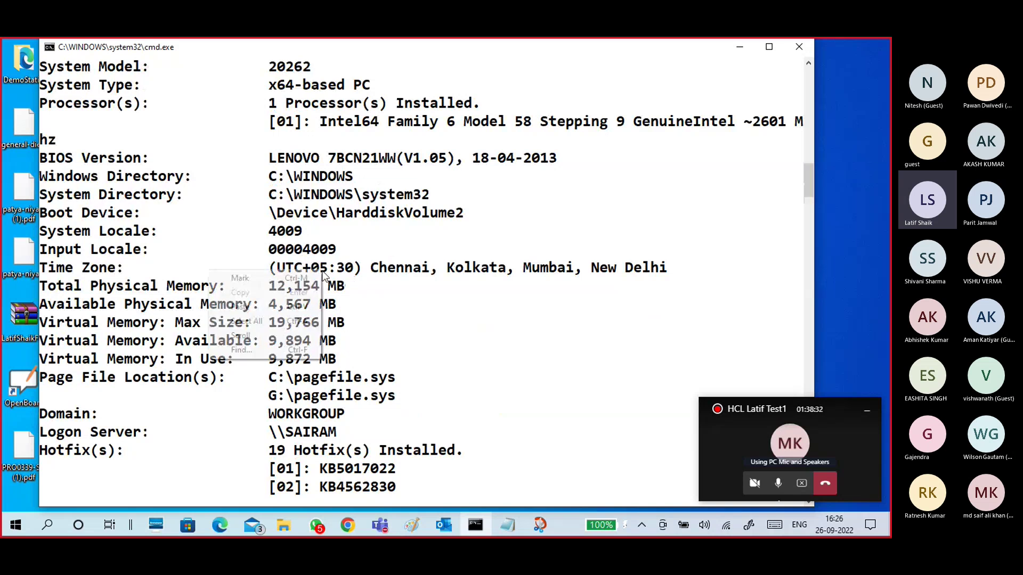
left_click(312, 275)
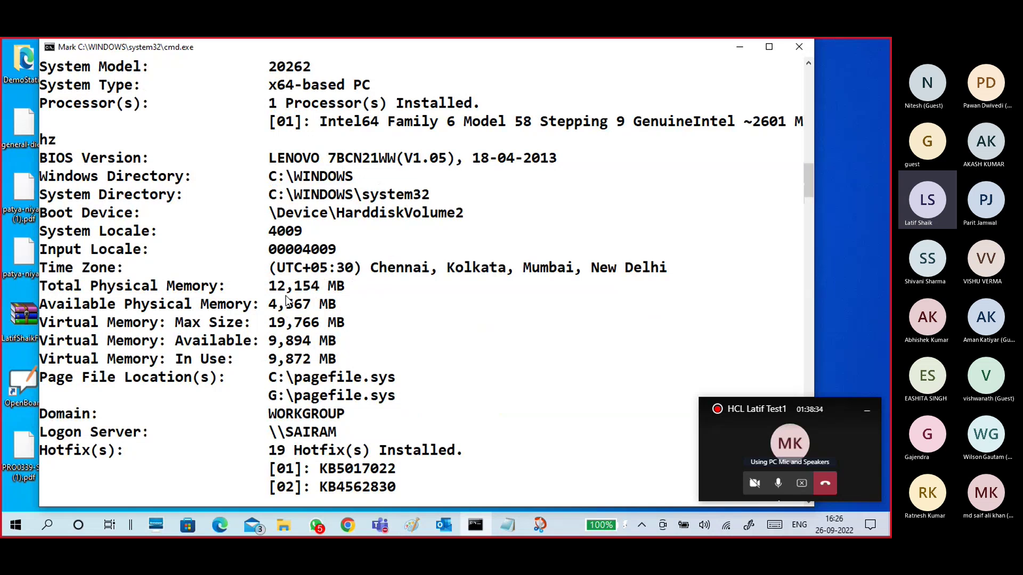
left_click_drag(271, 286, 331, 286)
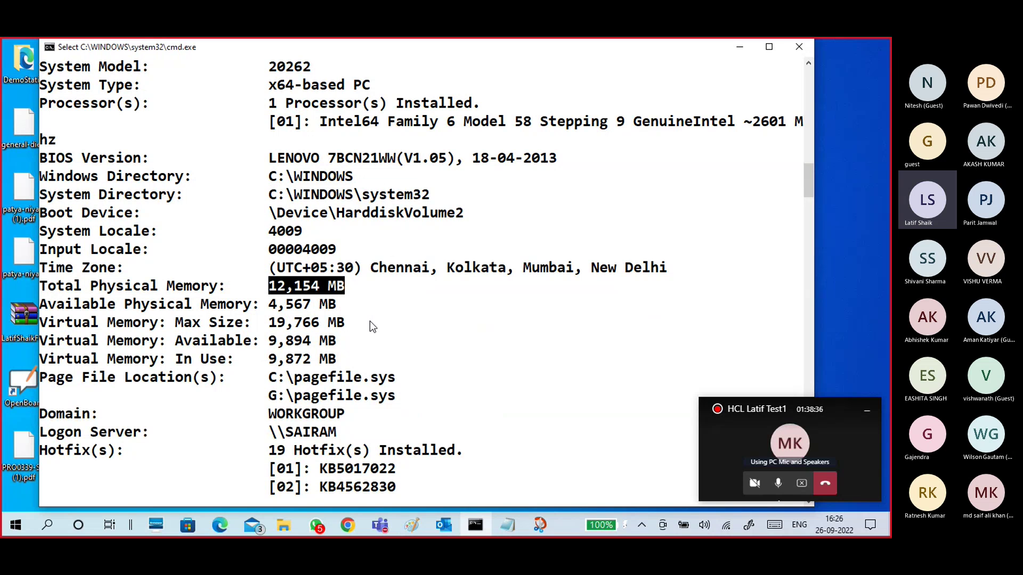
Highlight the processor details and the system type in the systeminfo output
scroll(390, 331, "up", 1)
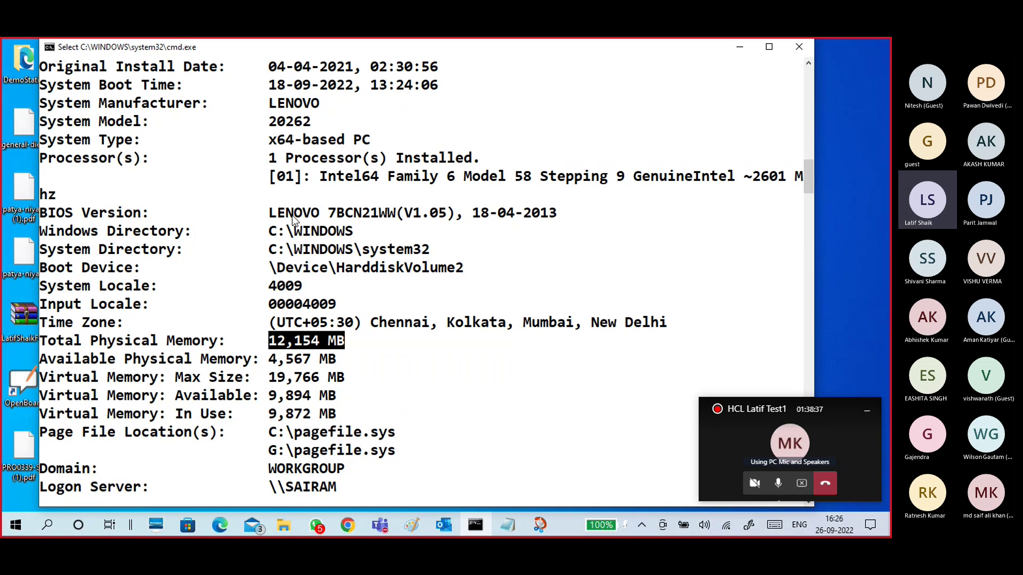
left_click_drag(302, 176, 690, 178)
scroll(529, 235, "up", 1)
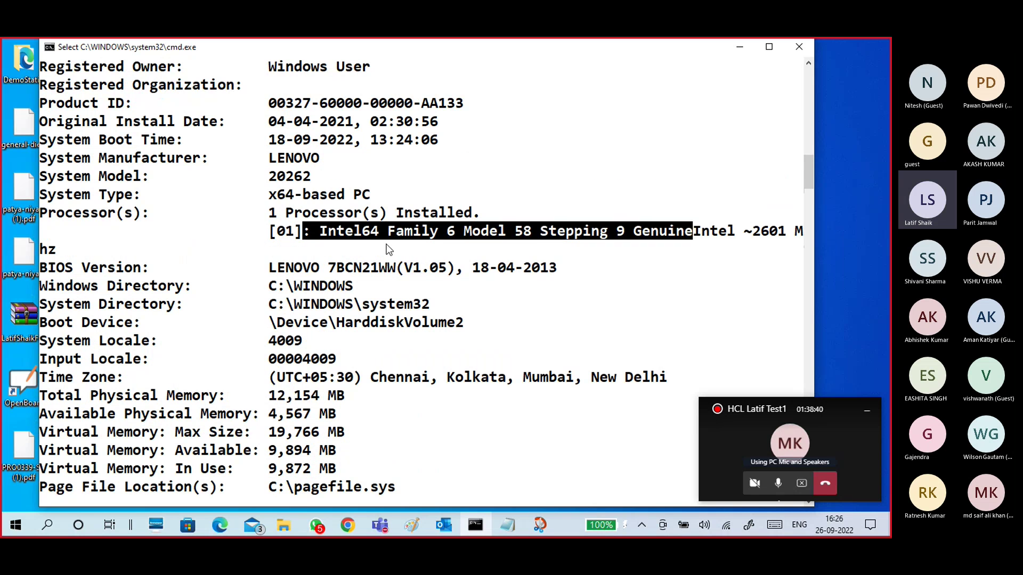
left_click_drag(263, 195, 376, 203)
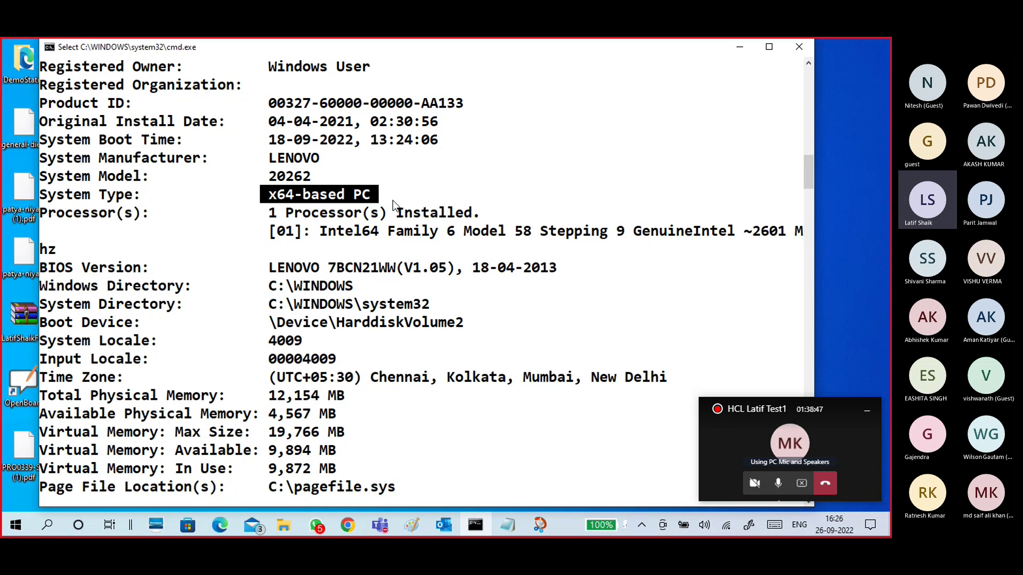
Highlight the OS name and OS version in the systeminfo output, and close the Command Prompt
scroll(392, 201, "up", 4)
left_click_drag(273, 196, 623, 199)
left_click_drag(264, 216, 489, 216)
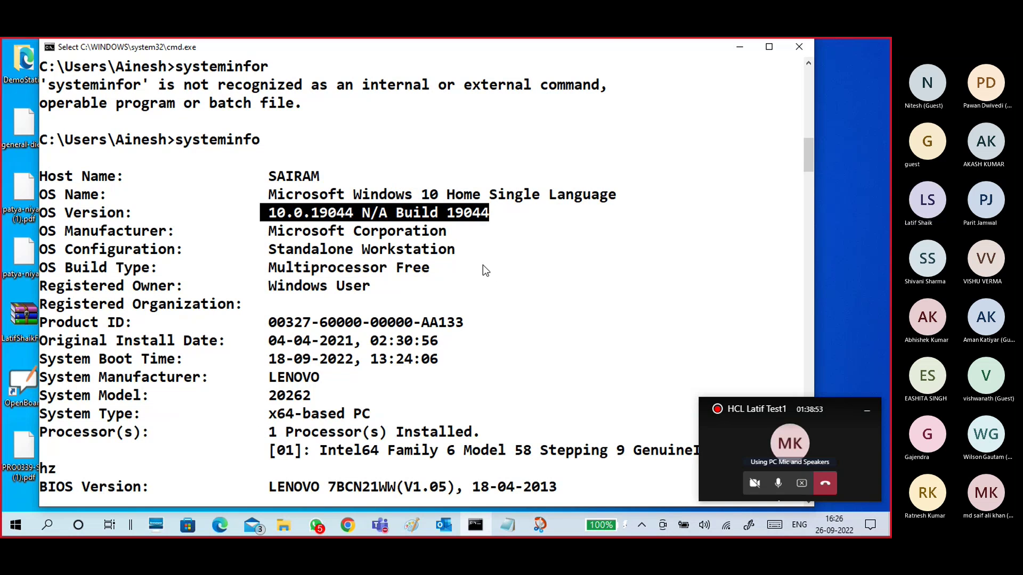
left_click(799, 48)
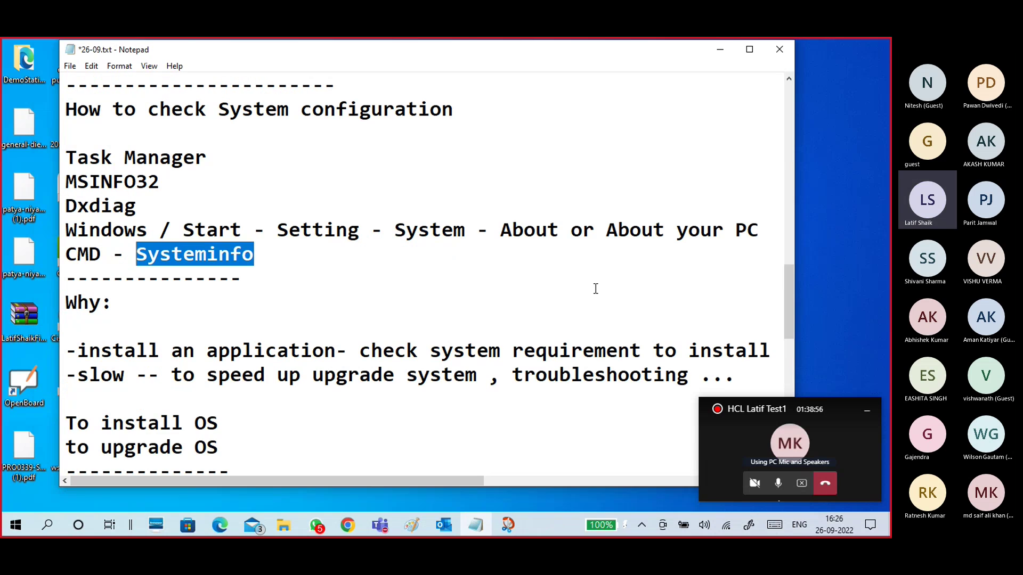
Try searching Windows for "about" and "pc", clear the search and return to the About route in the notes
left_click(268, 274)
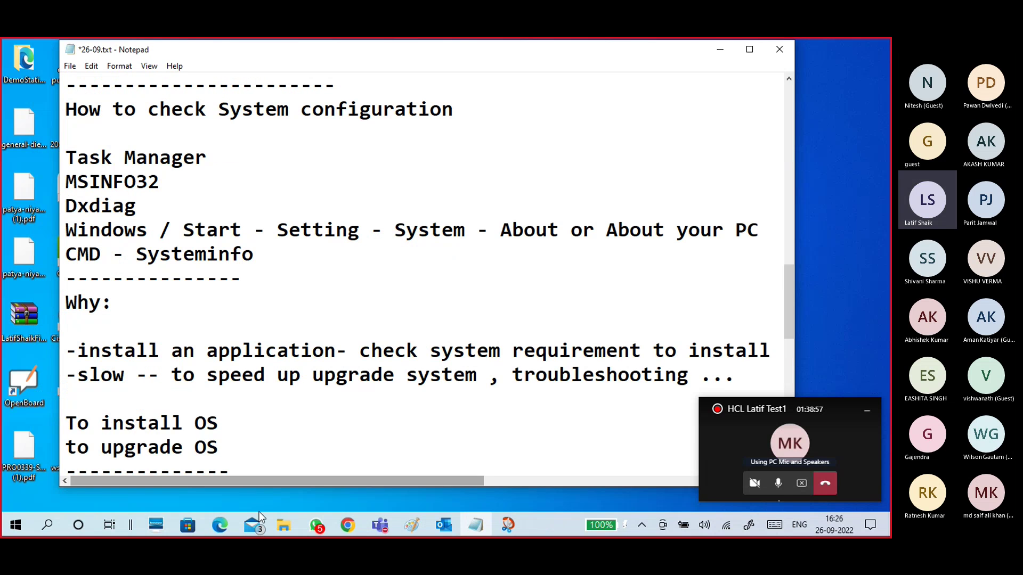
left_click(43, 527)
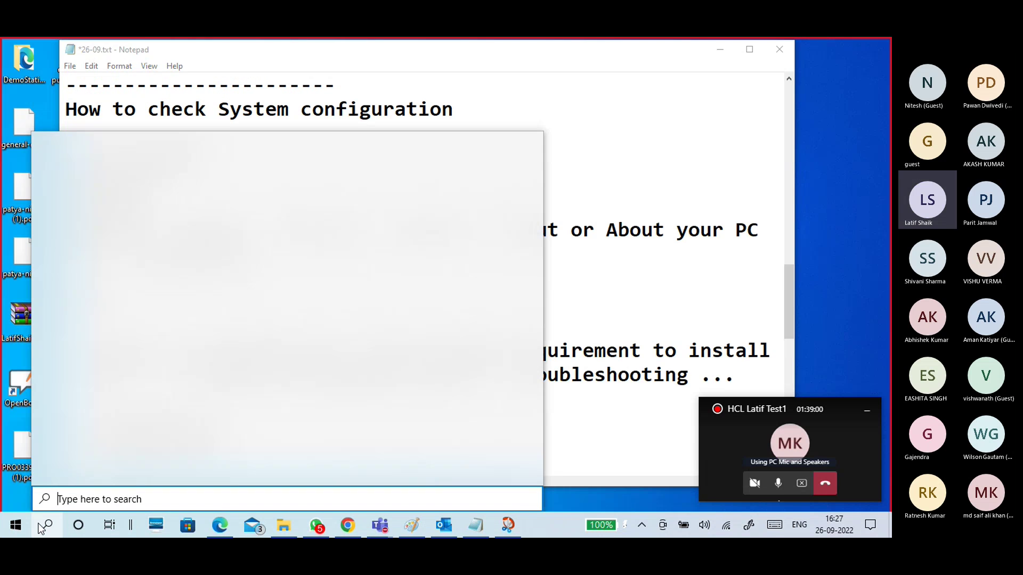
type("about")
key("BackSpace")
key("BackSpace")
key("BackSpace")
key("BackSpace")
key("BackSpace")
type("pc")
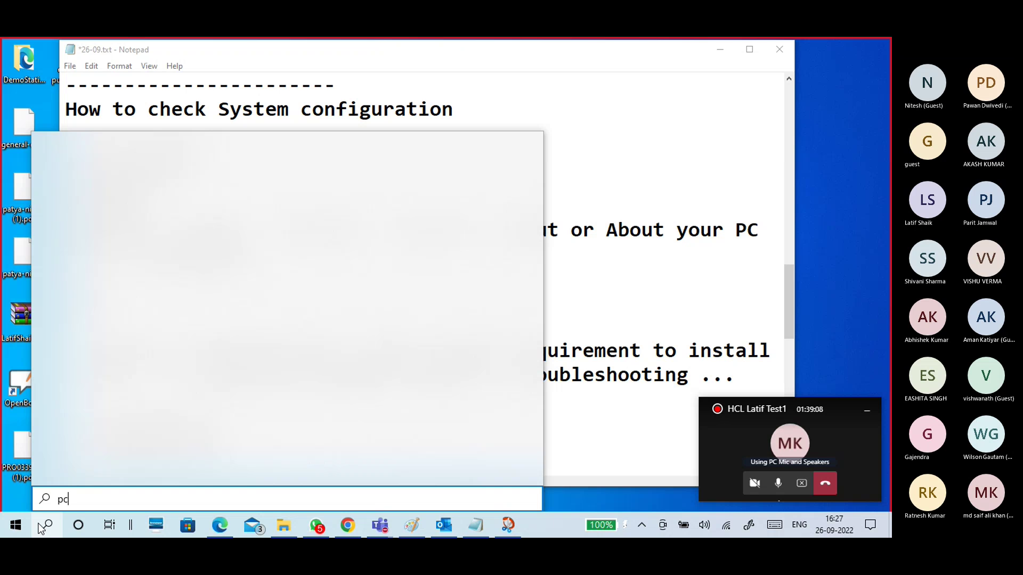
key("BackSpace")
key("BackSpace")
left_click(580, 230)
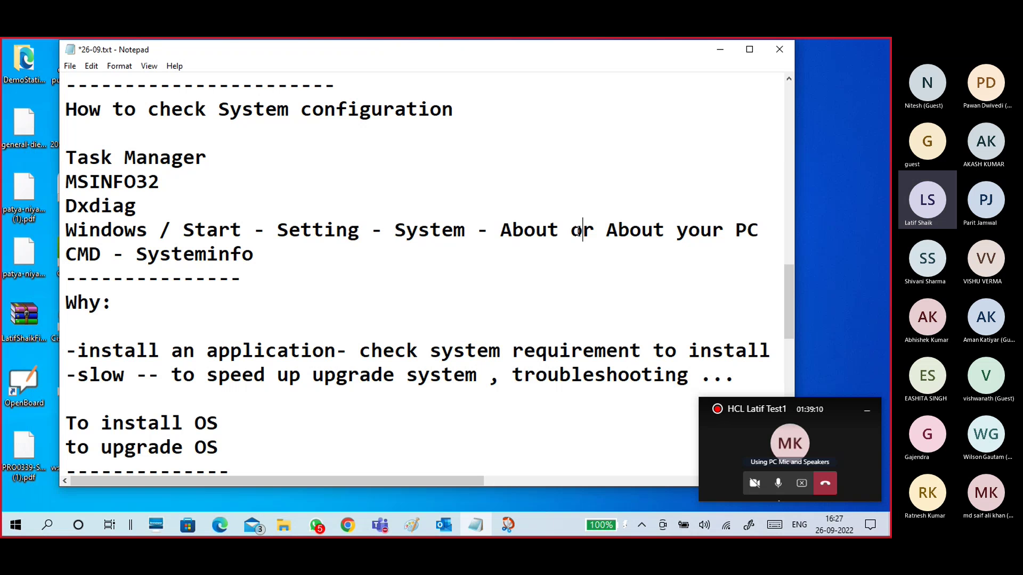